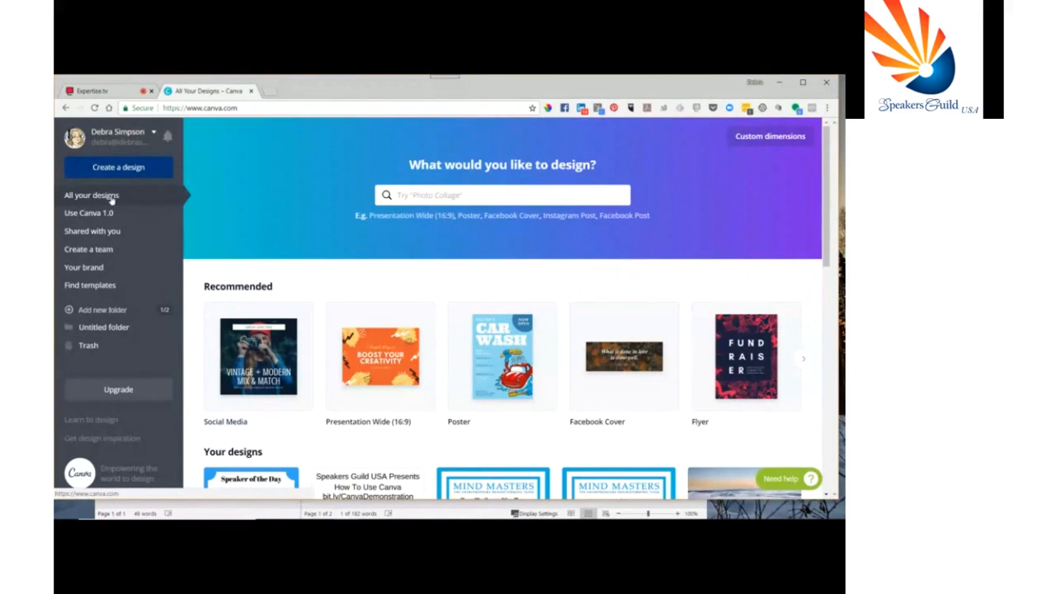
Step: Look through the saved designs listed under Your designs on the home page
{"action": "scroll", "coordinate": [354, 279], "scroll_direction": "down", "scroll_amount": 1}
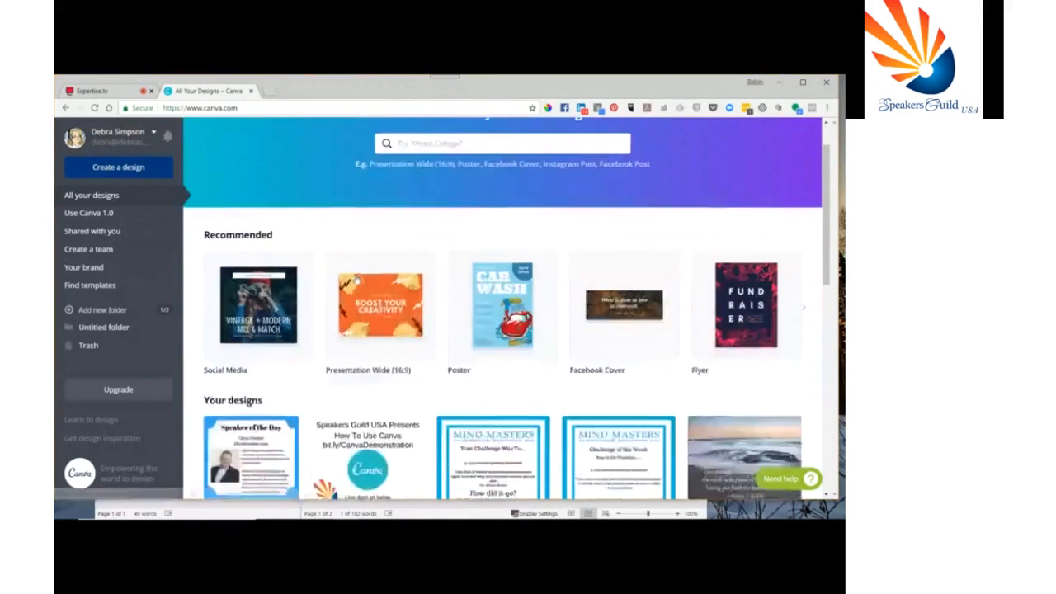
{"action": "scroll", "coordinate": [354, 280], "scroll_direction": "down", "scroll_amount": 3}
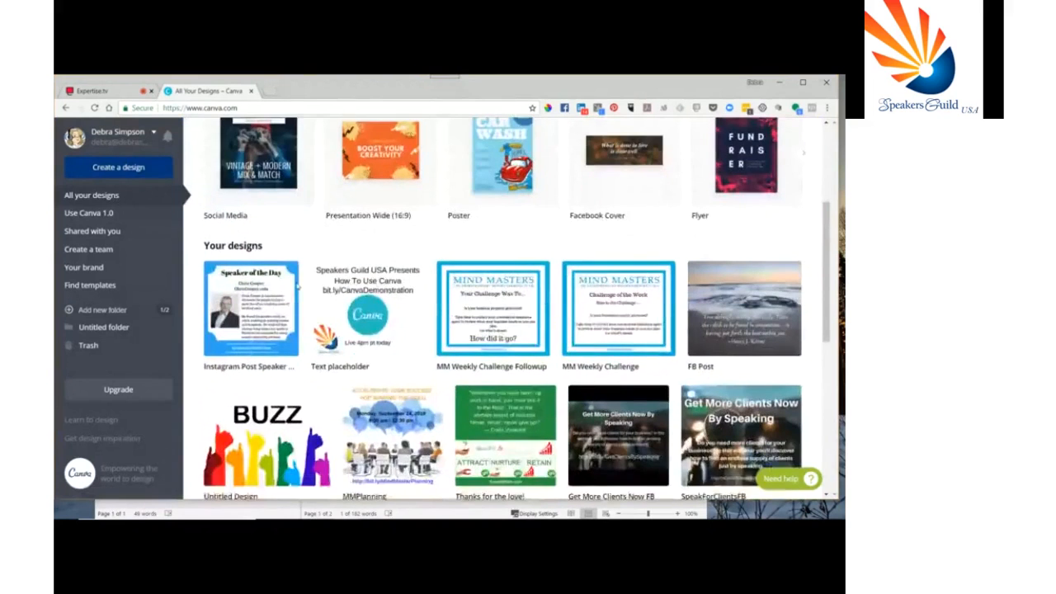
{"action": "scroll", "coordinate": [299, 284], "scroll_direction": "down", "scroll_amount": 1}
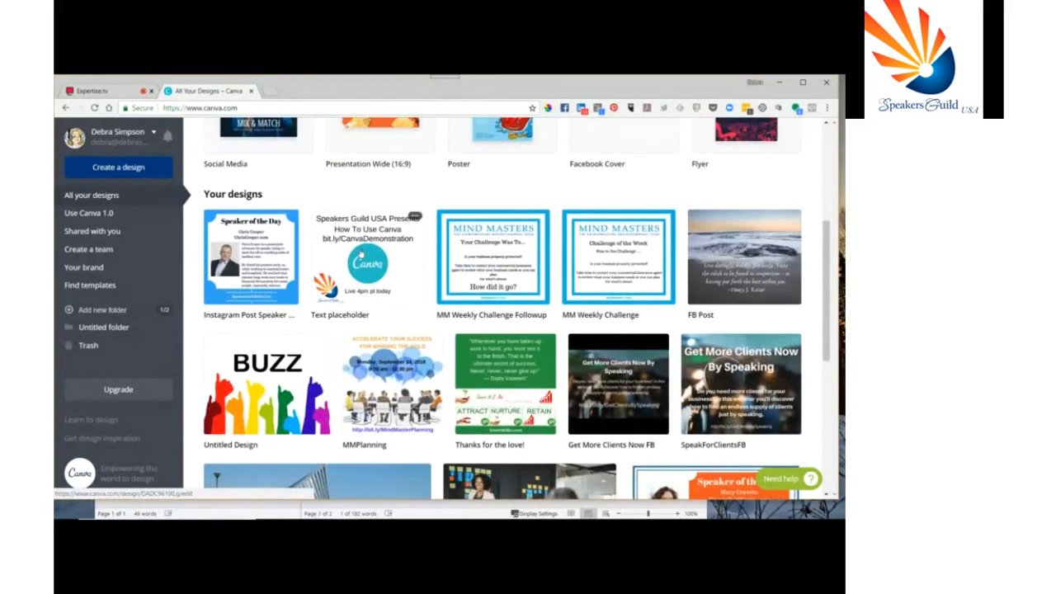
{"action": "scroll", "coordinate": [360, 254], "scroll_direction": "down", "scroll_amount": 4}
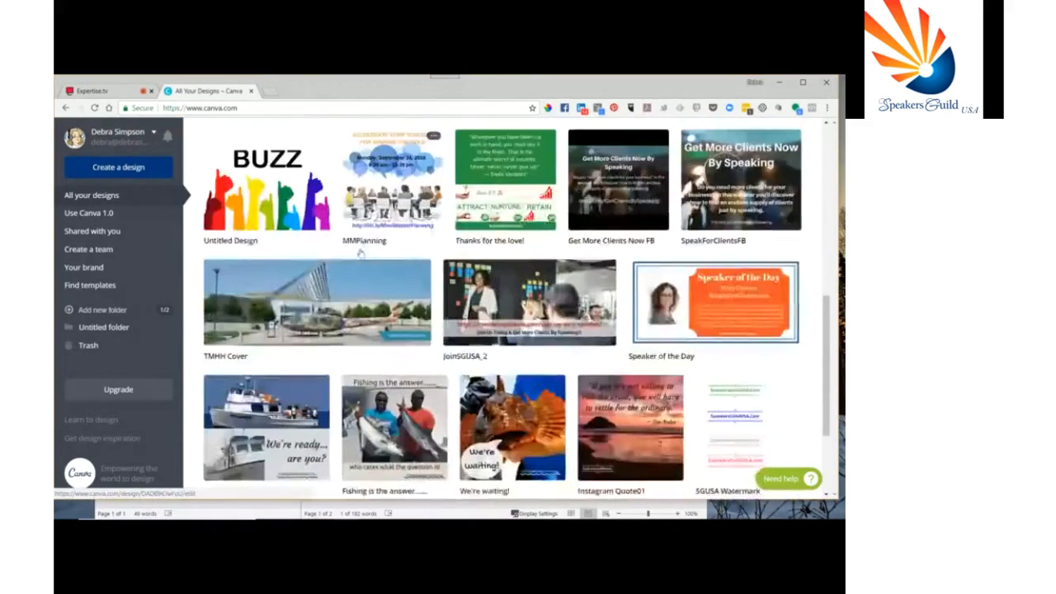
{"action": "scroll", "coordinate": [360, 254], "scroll_direction": "down", "scroll_amount": 2}
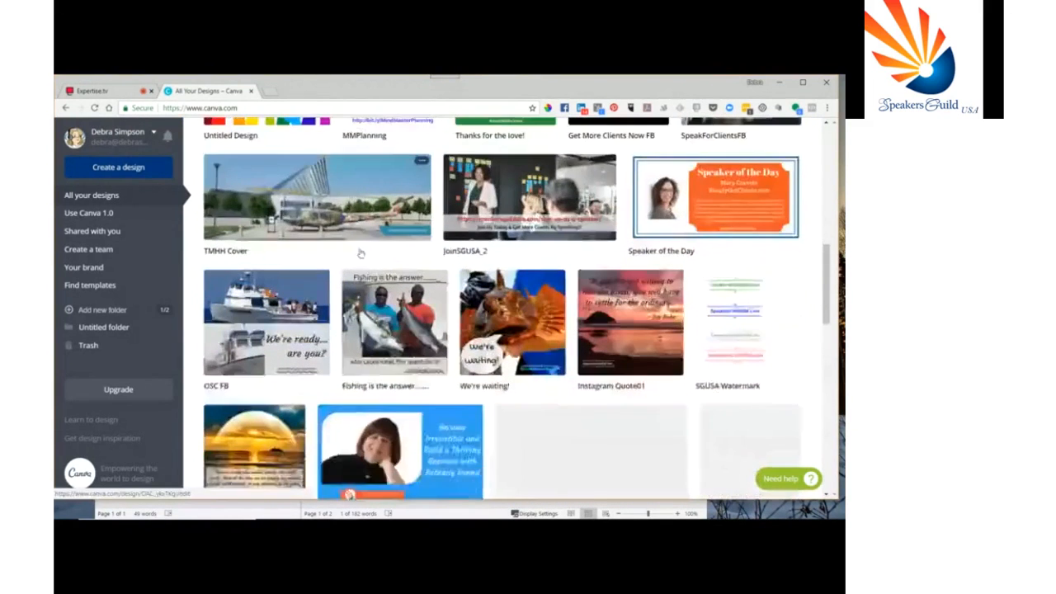
{"action": "scroll", "coordinate": [360, 254], "scroll_direction": "down", "scroll_amount": 2}
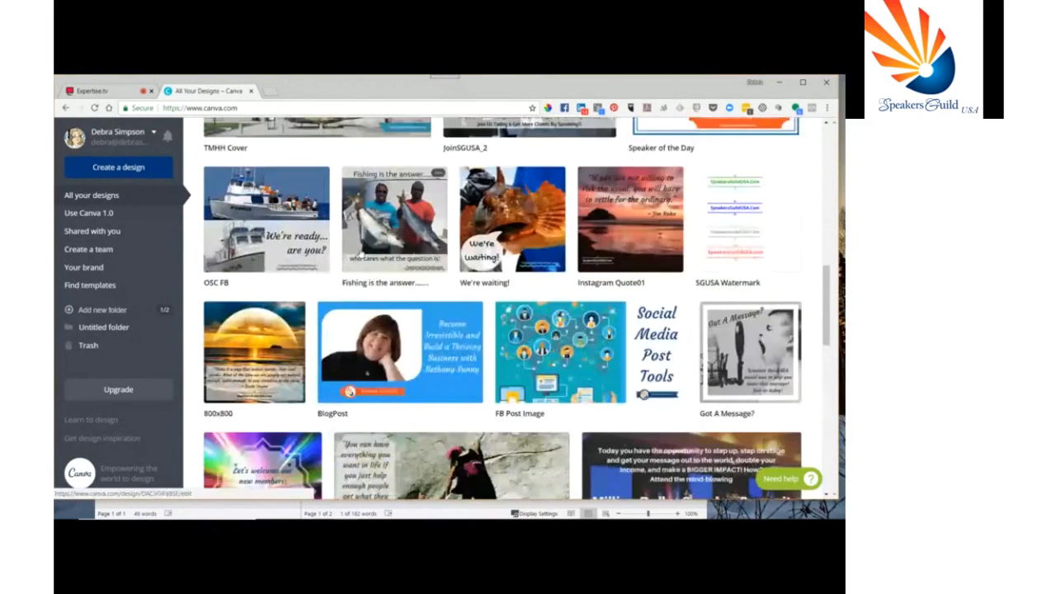
{"action": "scroll", "coordinate": [359, 254], "scroll_direction": "down", "scroll_amount": 2}
{"action": "scroll", "coordinate": [360, 254], "scroll_direction": "down", "scroll_amount": 1}
{"action": "scroll", "coordinate": [360, 254], "scroll_direction": "up", "scroll_amount": 6}
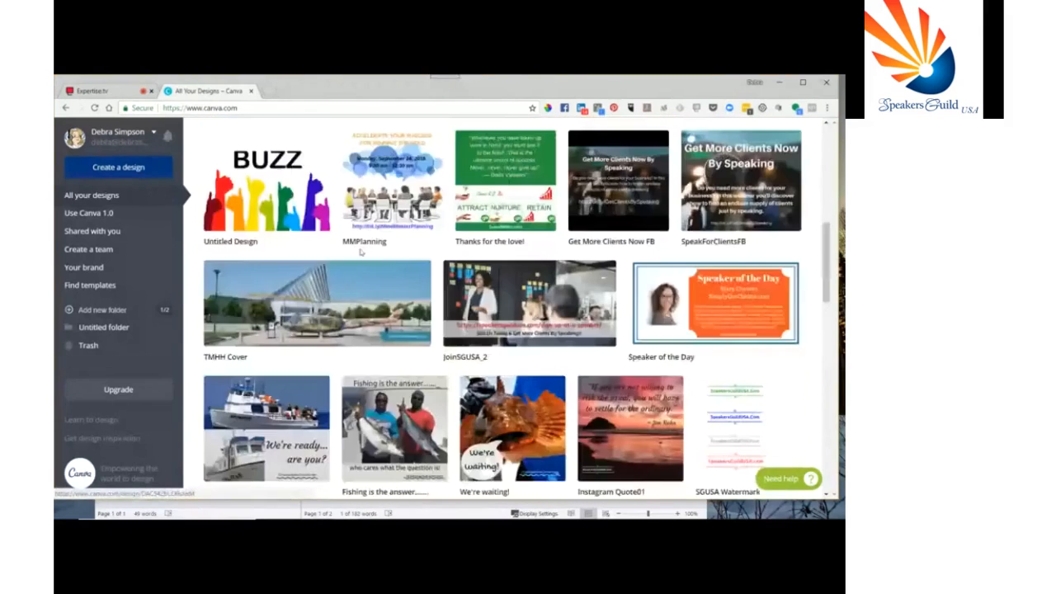
{"action": "scroll", "coordinate": [359, 254], "scroll_direction": "up", "scroll_amount": 6}
{"action": "scroll", "coordinate": [360, 253], "scroll_direction": "up", "scroll_amount": 3}
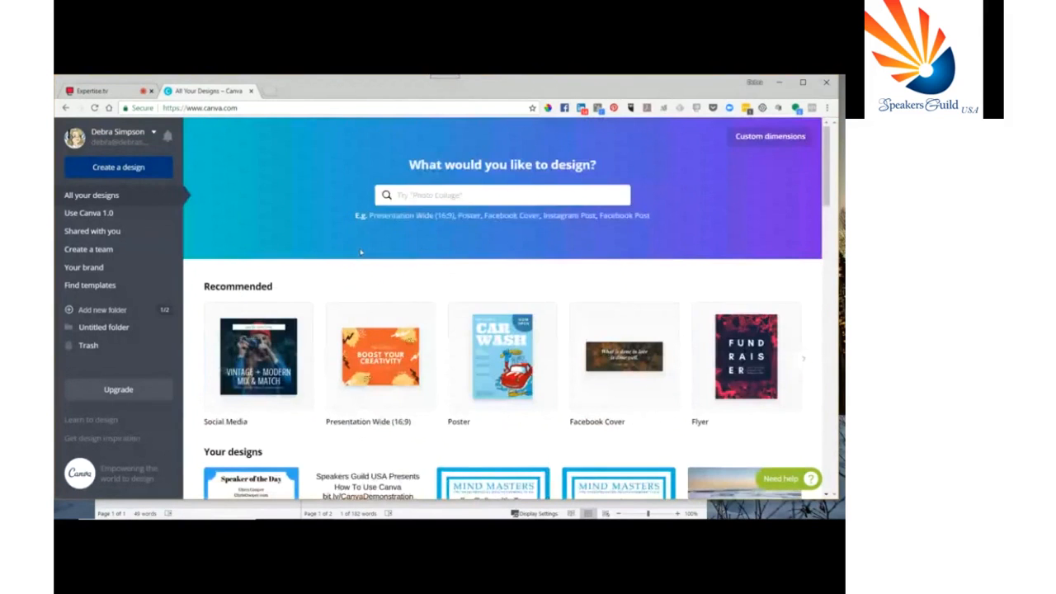
Step: Open the Instagram Post Speaker of the Day design to view it, and close it again
{"action": "scroll", "coordinate": [360, 253], "scroll_direction": "down", "scroll_amount": 1}
{"action": "scroll", "coordinate": [360, 254], "scroll_direction": "down", "scroll_amount": 1}
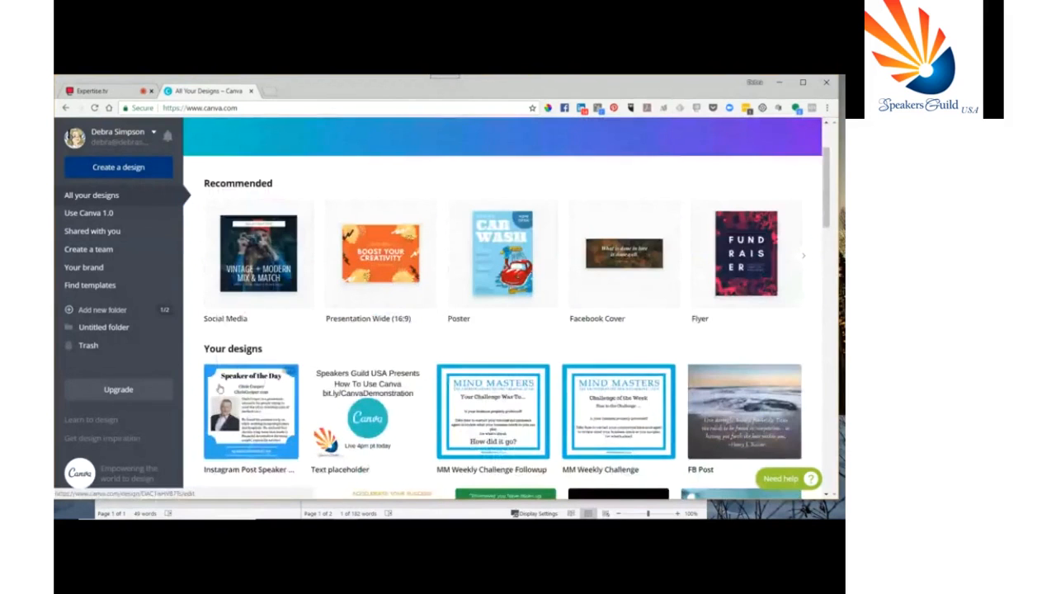
{"action": "left_click", "coordinate": [252, 394]}
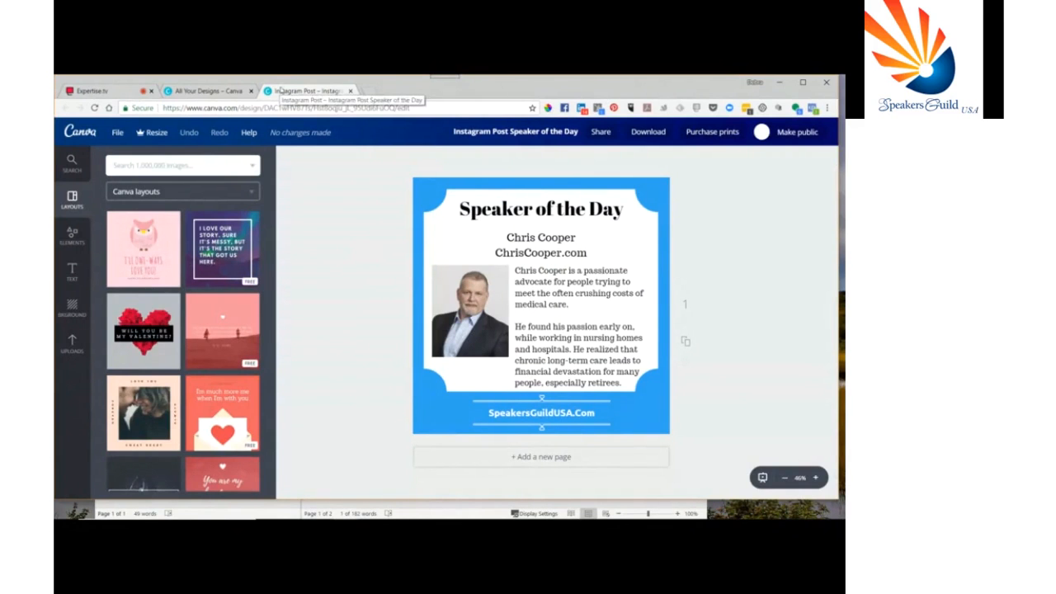
{"action": "left_click", "coordinate": [351, 90]}
Step: Review the older saved designs once more, down to the blog post and Facebook post images
{"action": "scroll", "coordinate": [390, 201], "scroll_direction": "down", "scroll_amount": 1}
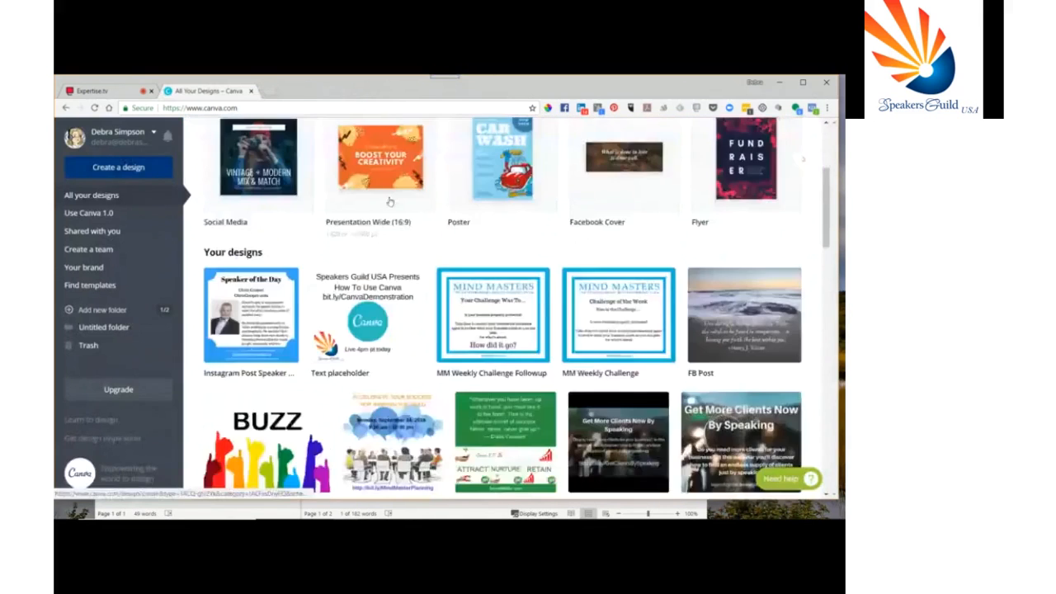
{"action": "scroll", "coordinate": [390, 202], "scroll_direction": "down", "scroll_amount": 3}
{"action": "scroll", "coordinate": [390, 201], "scroll_direction": "down", "scroll_amount": 1}
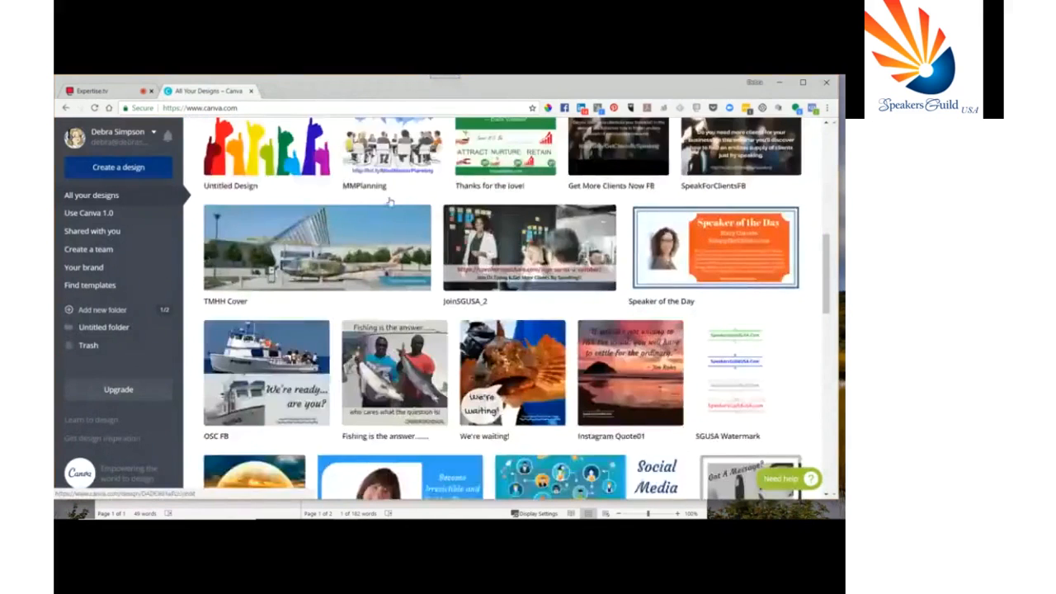
{"action": "scroll", "coordinate": [390, 201], "scroll_direction": "down", "scroll_amount": 3}
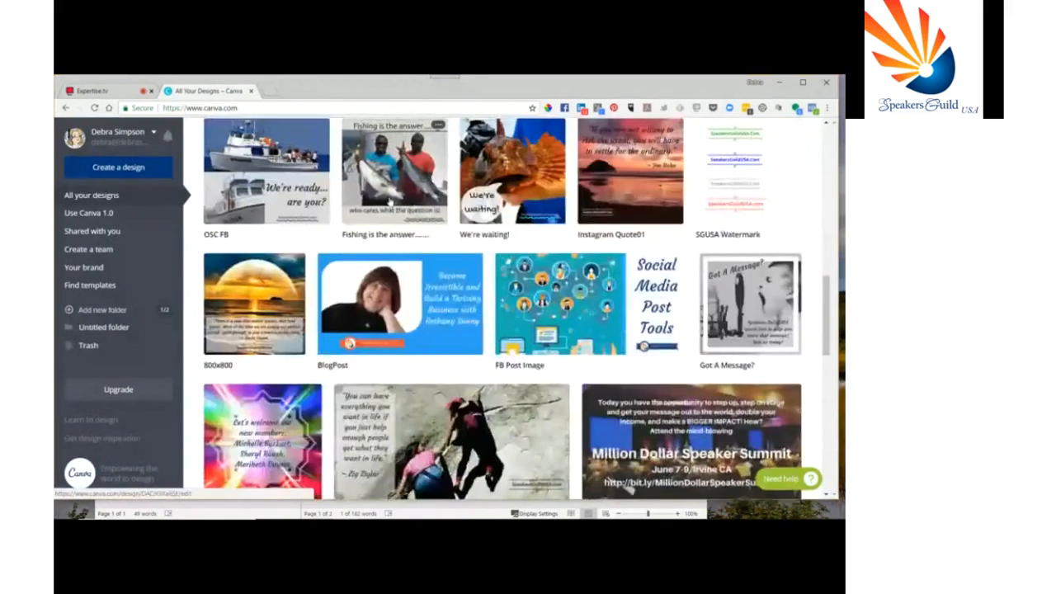
{"action": "scroll", "coordinate": [390, 202], "scroll_direction": "up", "scroll_amount": 9}
{"action": "scroll", "coordinate": [391, 201], "scroll_direction": "up", "scroll_amount": 1}
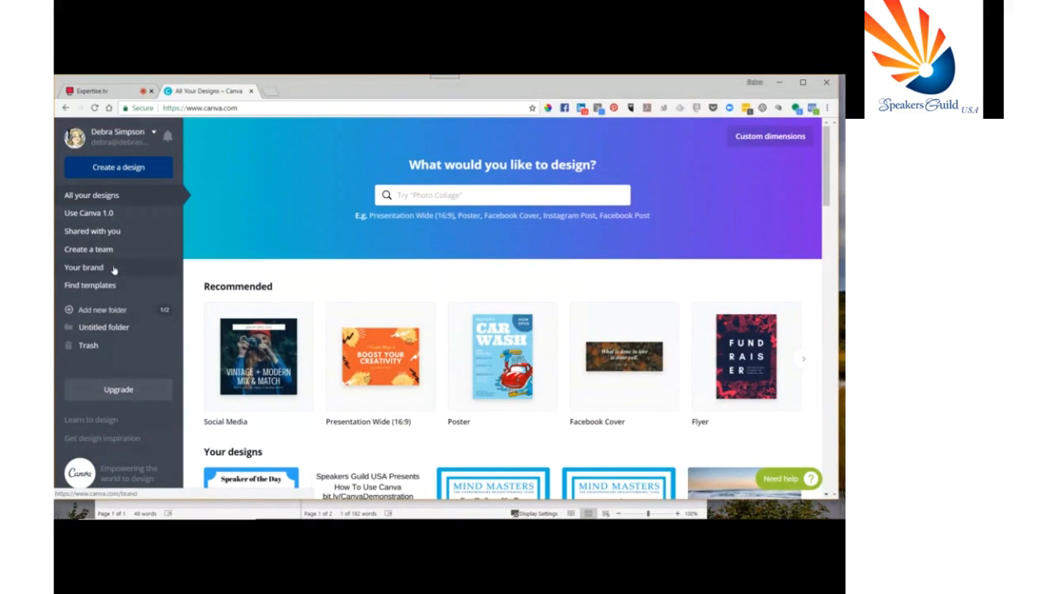
Step: Add a second, purple color to the brand colors on the brand page and remove it again
{"action": "left_click", "coordinate": [85, 267]}
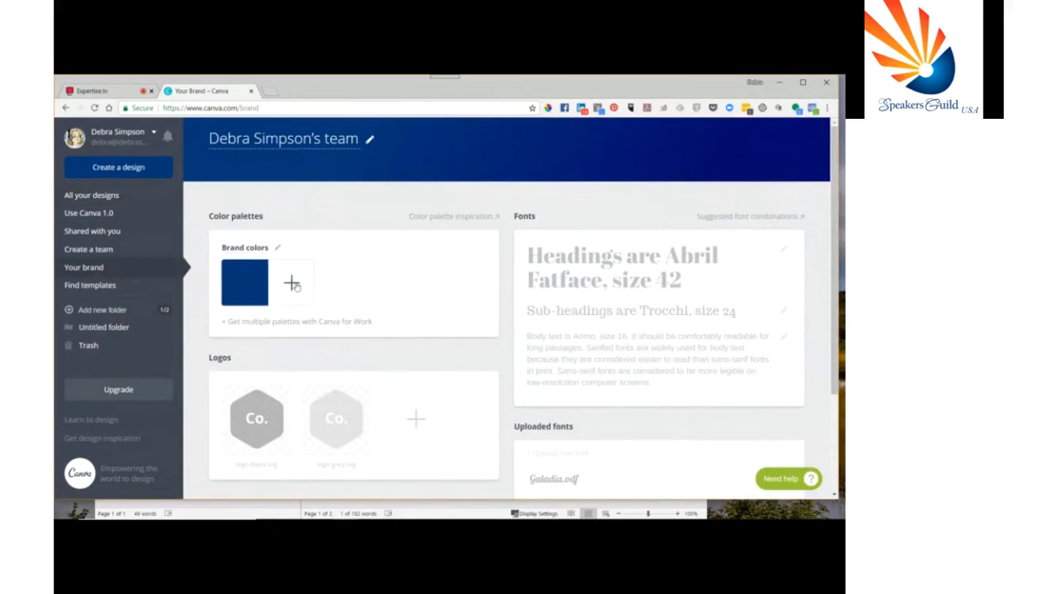
{"action": "left_click", "coordinate": [292, 282]}
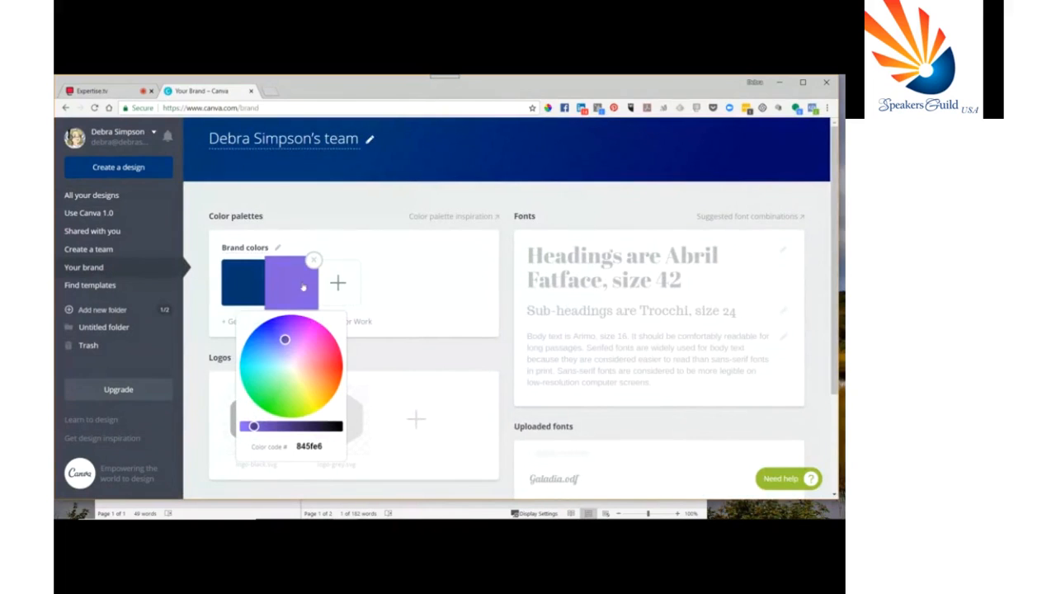
{"action": "left_click", "coordinate": [325, 445]}
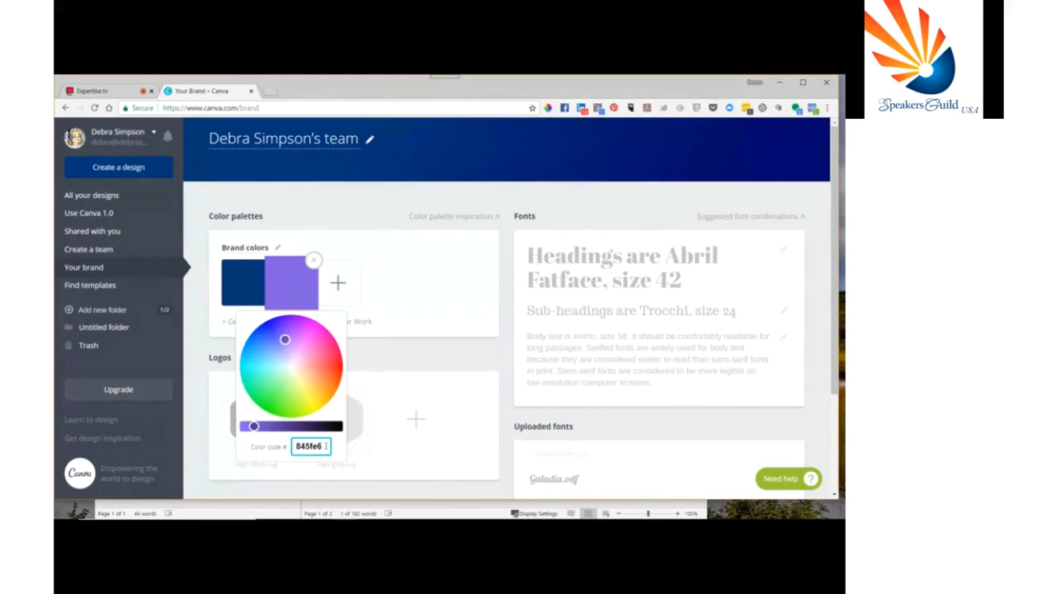
{"action": "left_click", "coordinate": [381, 268]}
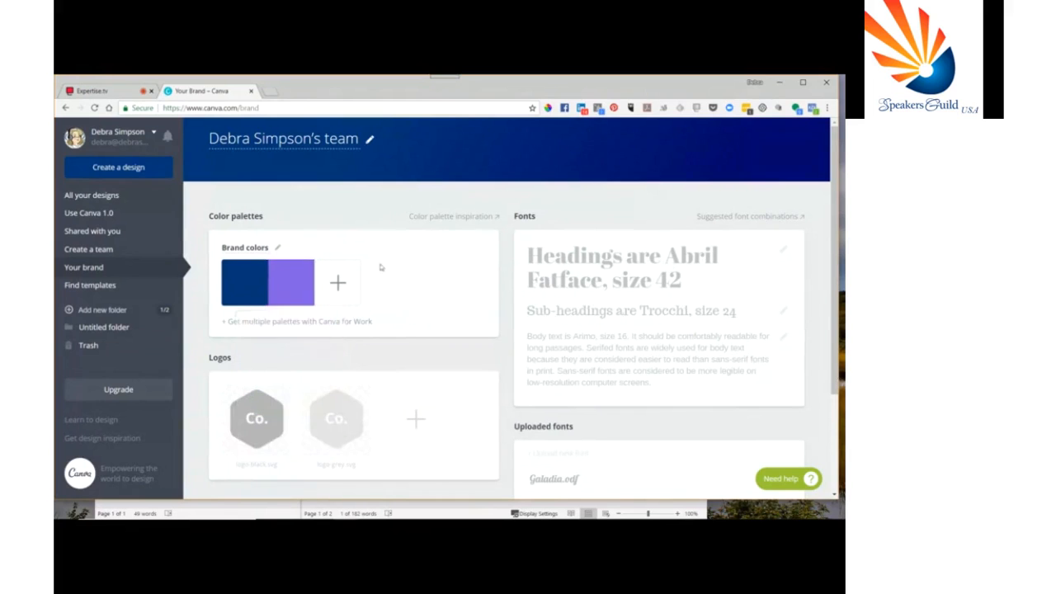
{"action": "left_click", "coordinate": [312, 260]}
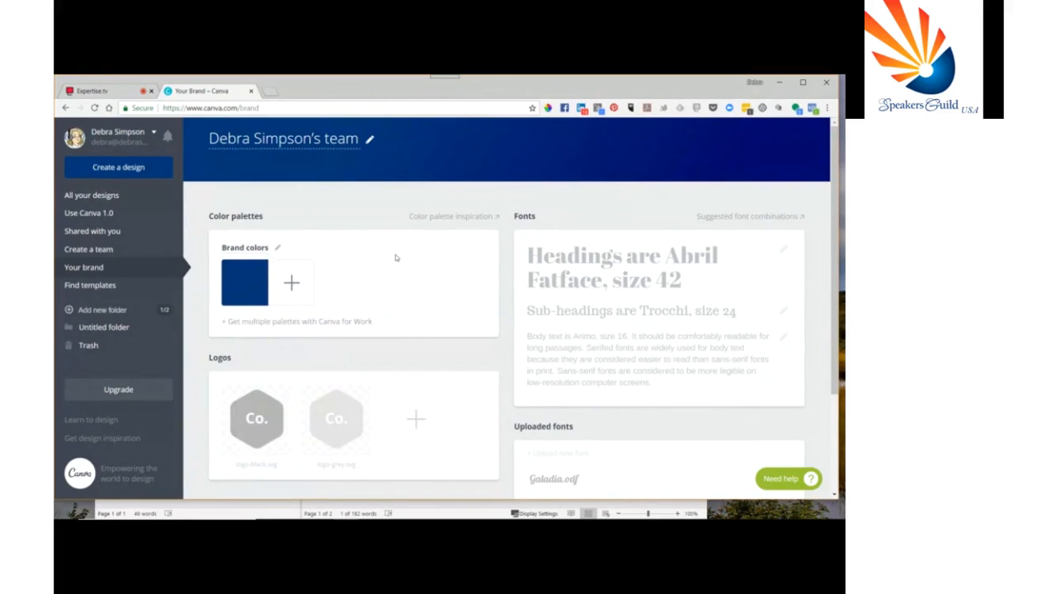
Step: Browse the design templates and open the Husband Birthday Coffee Social Media Graphic template
{"action": "left_click", "coordinate": [74, 285]}
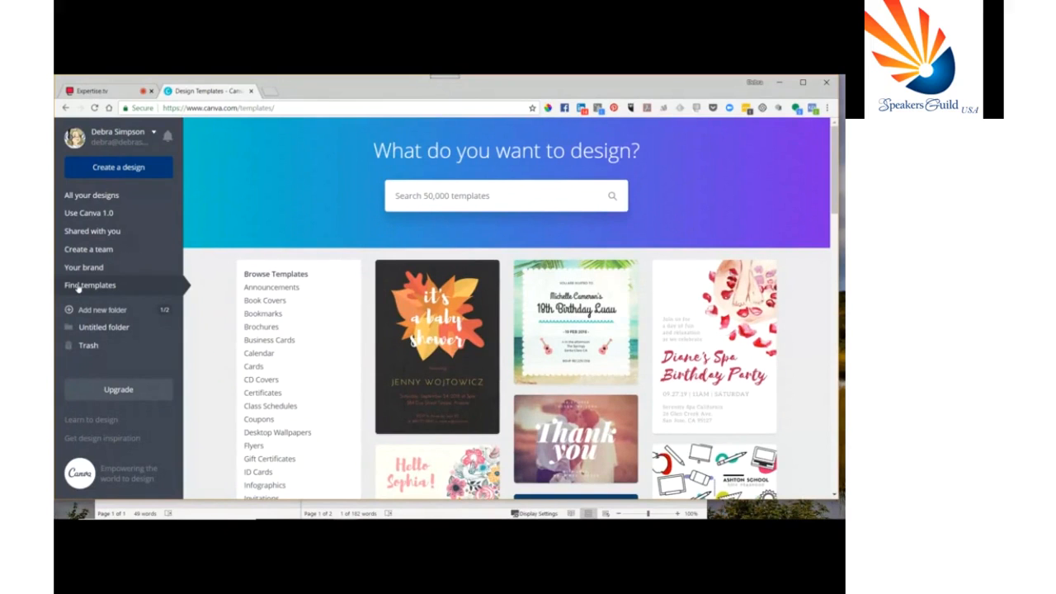
{"action": "scroll", "coordinate": [448, 295], "scroll_direction": "down", "scroll_amount": 2}
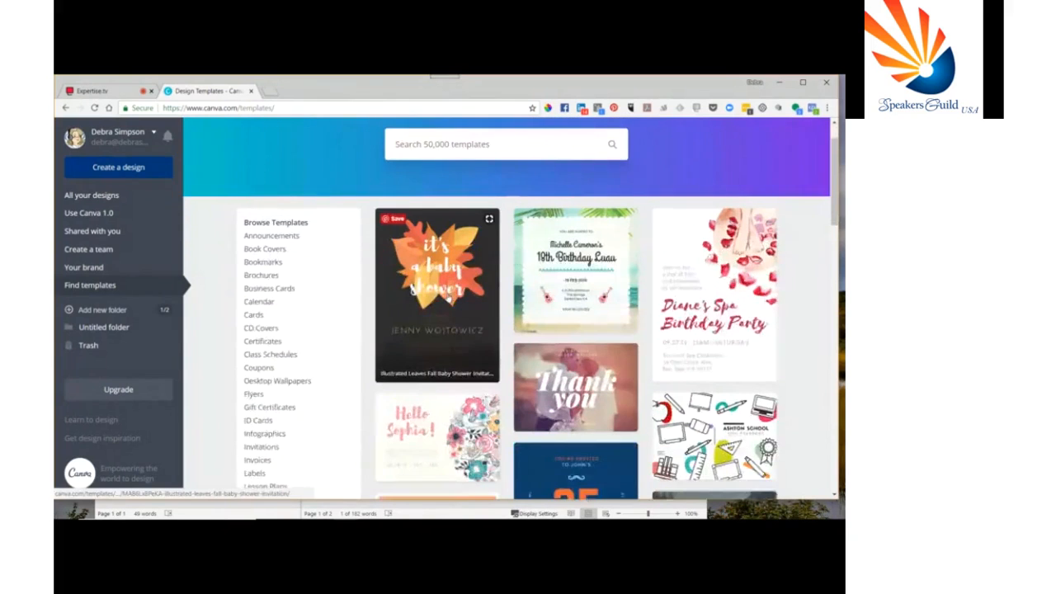
{"action": "scroll", "coordinate": [448, 296], "scroll_direction": "down", "scroll_amount": 5}
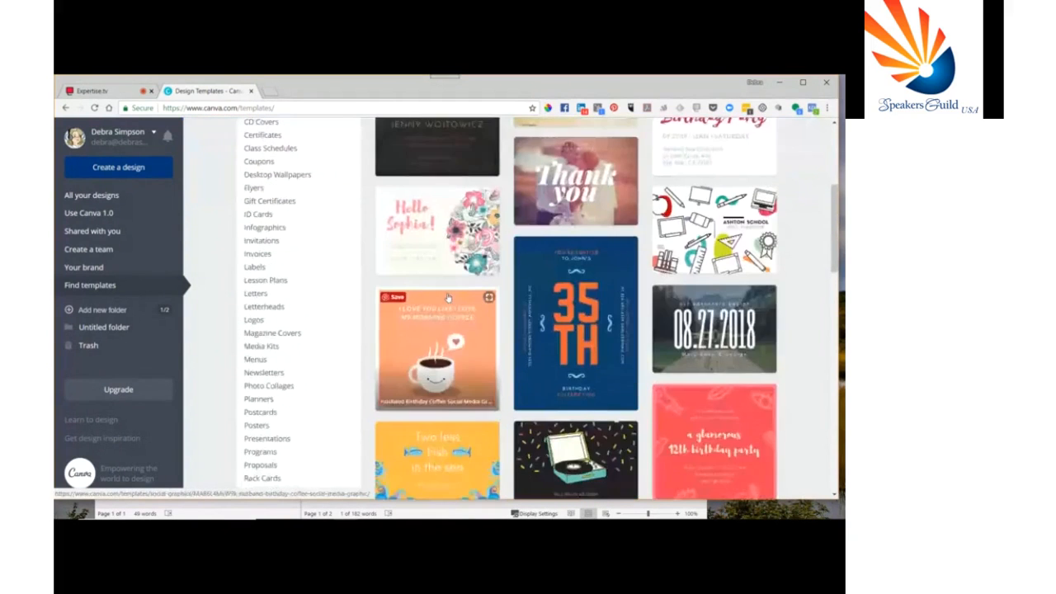
{"action": "scroll", "coordinate": [448, 297], "scroll_direction": "down", "scroll_amount": 1}
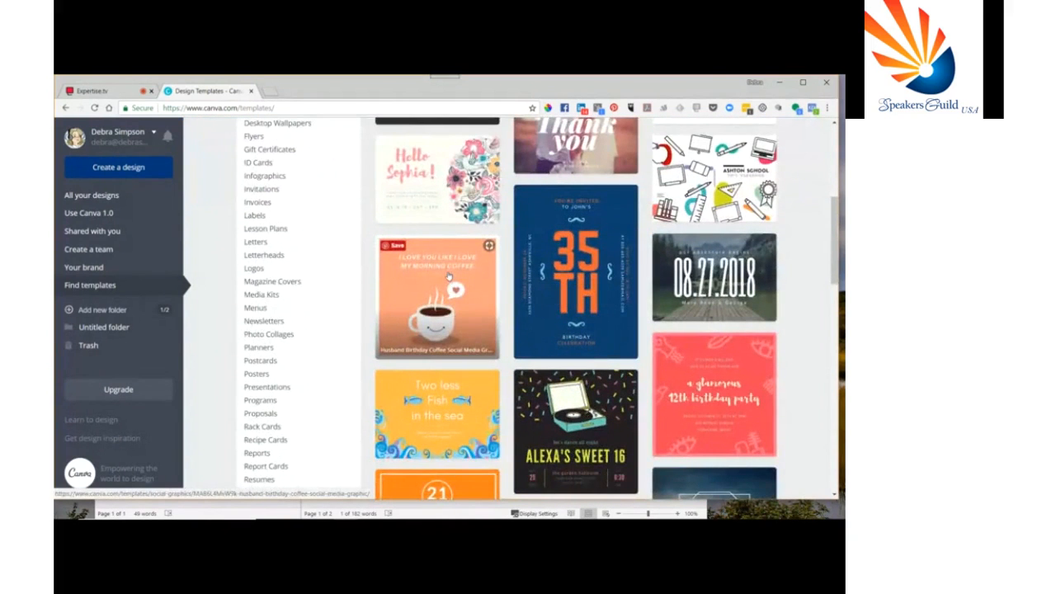
{"action": "left_click", "coordinate": [447, 275]}
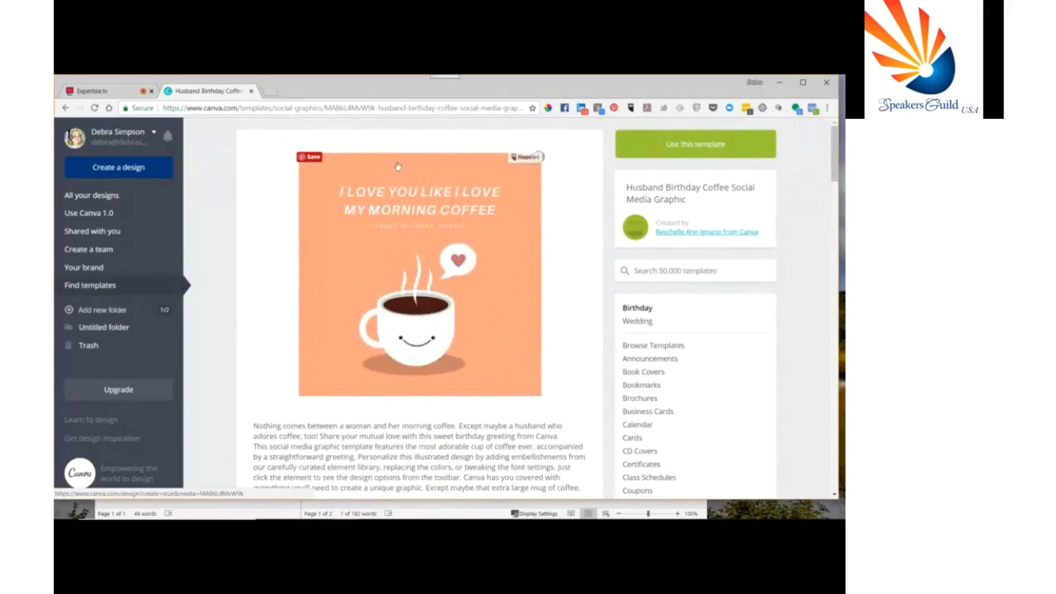
Step: Review the coffee birthday template's page and start a new editable design from it
{"action": "scroll", "coordinate": [560, 278], "scroll_direction": "down", "scroll_amount": 3}
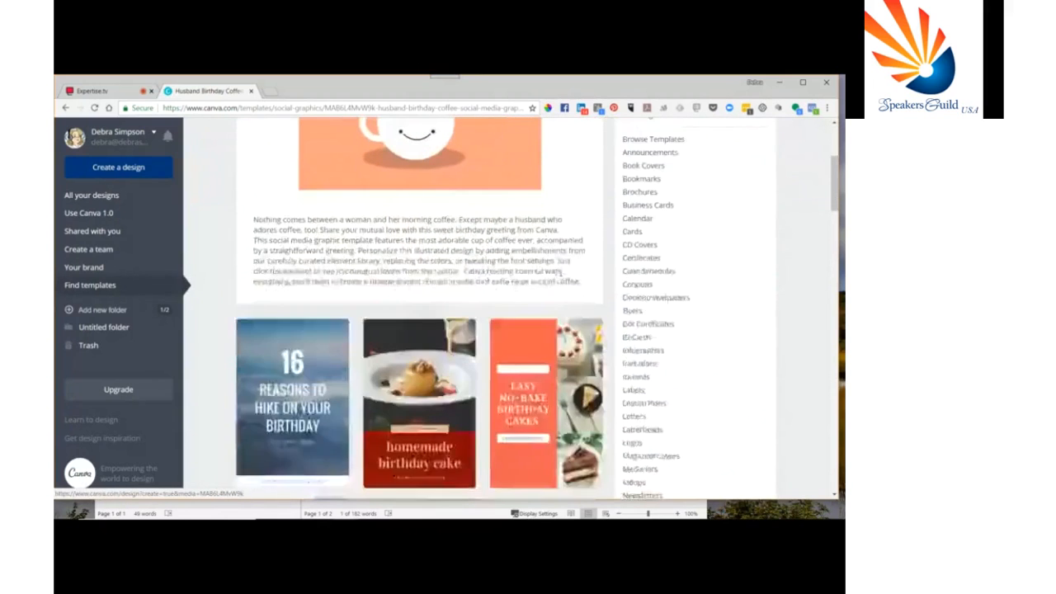
{"action": "scroll", "coordinate": [462, 272], "scroll_direction": "up", "scroll_amount": 3}
{"action": "left_click", "coordinate": [403, 257]}
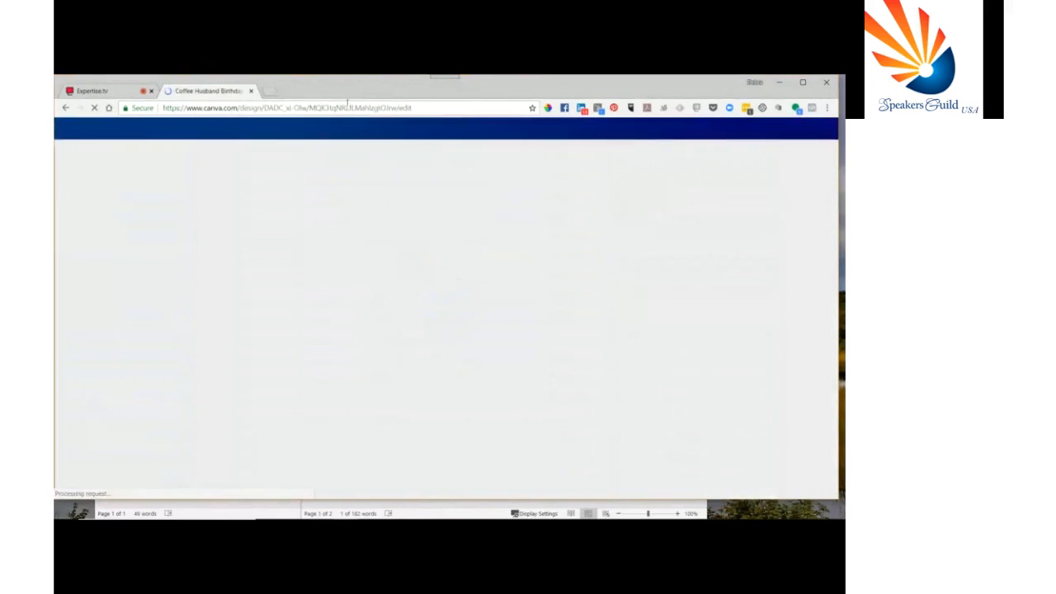
{"action": "left_click", "coordinate": [84, 92]}
{"action": "left_click", "coordinate": [179, 92]}
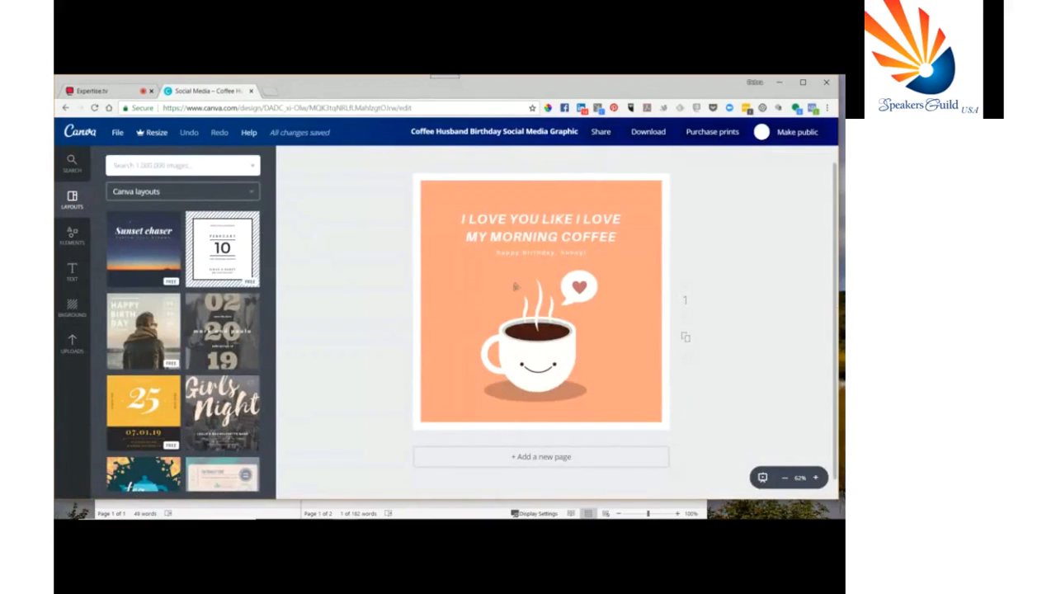
Step: Examine the fonts available for the "I LOVE YOU LIKE I LOVE MY MORNING COFFEE" heading
{"action": "left_click", "coordinate": [513, 222]}
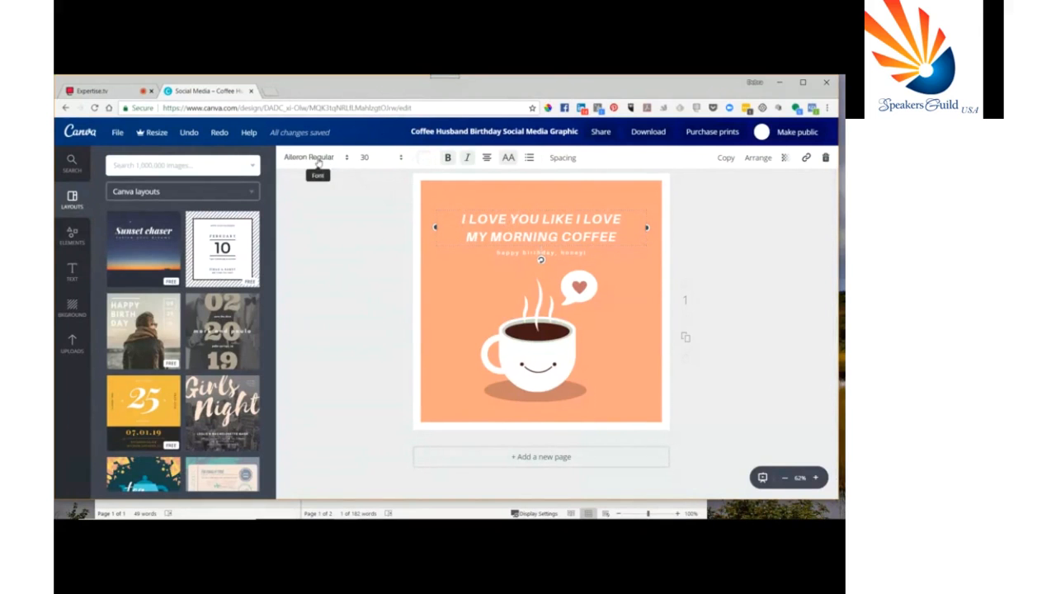
{"action": "left_click", "coordinate": [345, 160]}
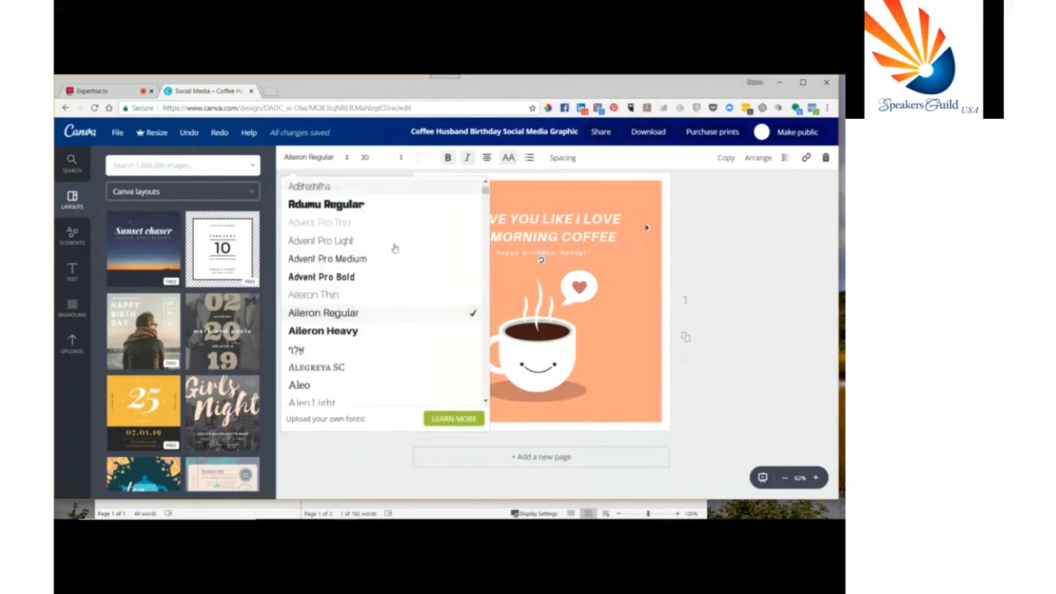
{"action": "scroll", "coordinate": [400, 257], "scroll_direction": "down", "scroll_amount": 5}
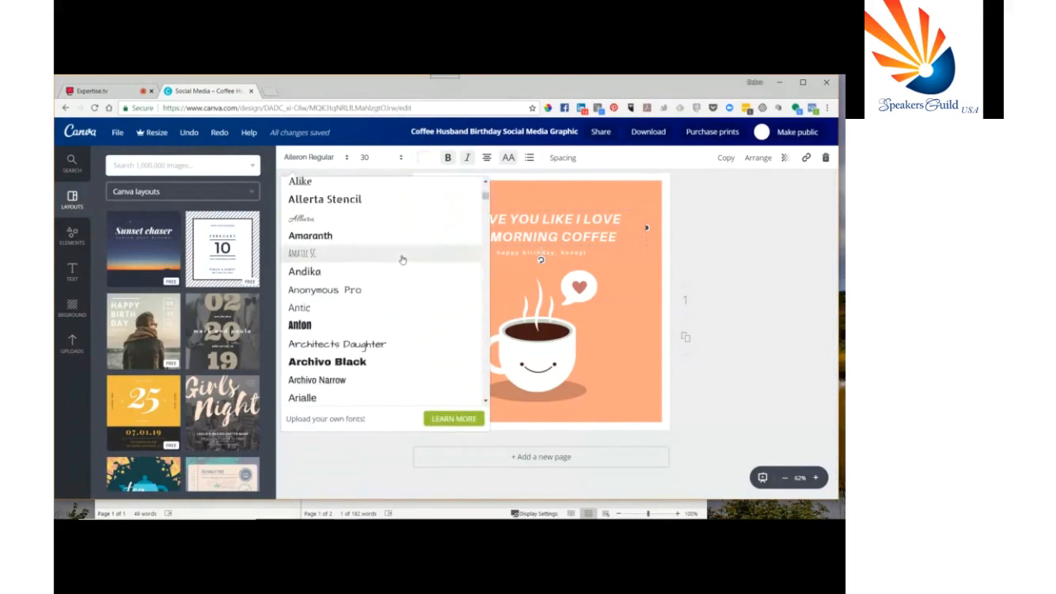
{"action": "scroll", "coordinate": [402, 260], "scroll_direction": "down", "scroll_amount": 6}
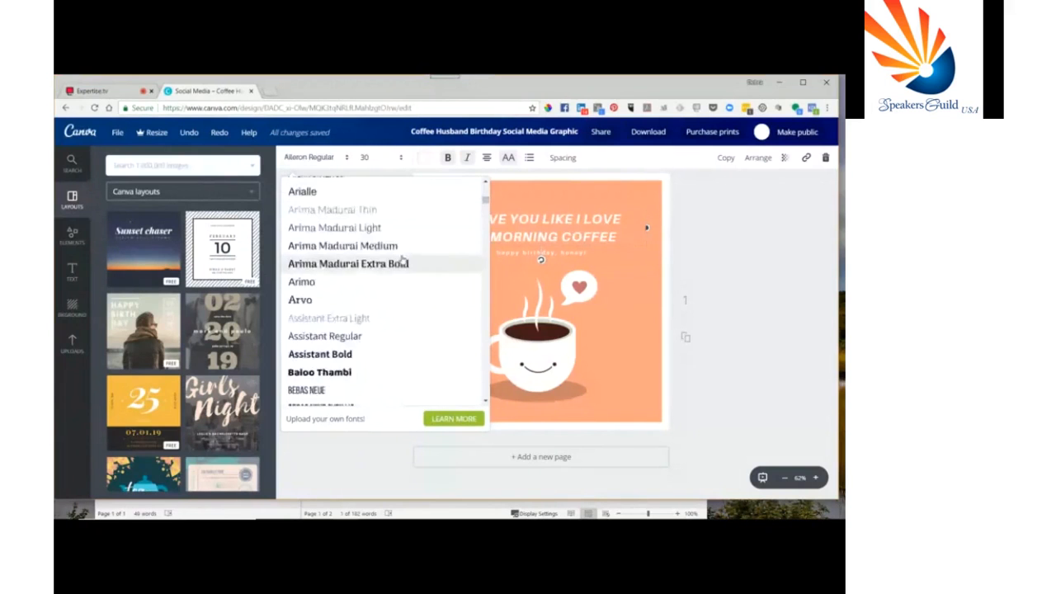
{"action": "scroll", "coordinate": [402, 260], "scroll_direction": "down", "scroll_amount": 6}
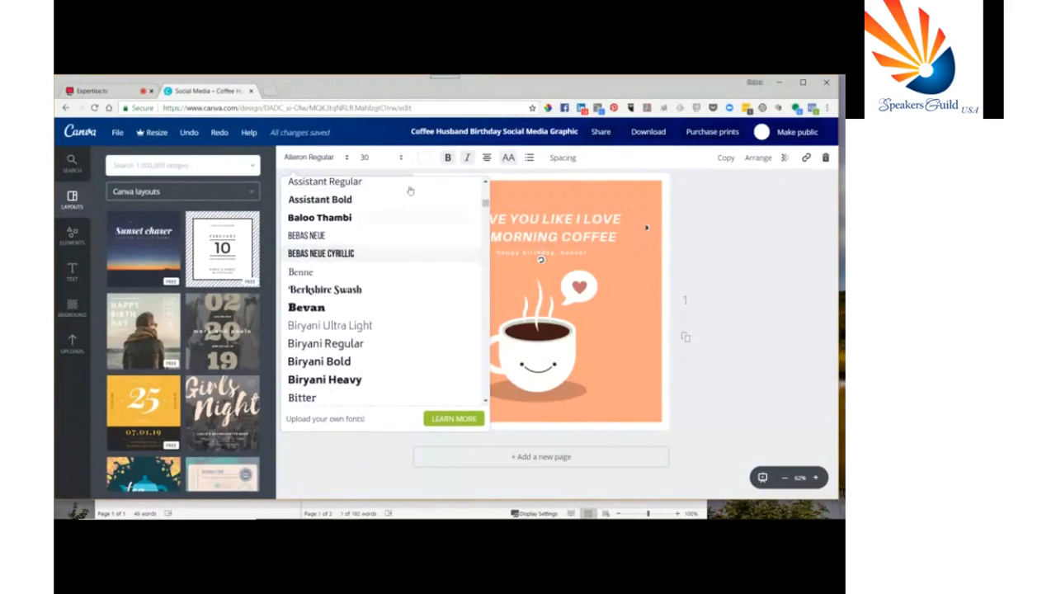
{"action": "left_click", "coordinate": [376, 135]}
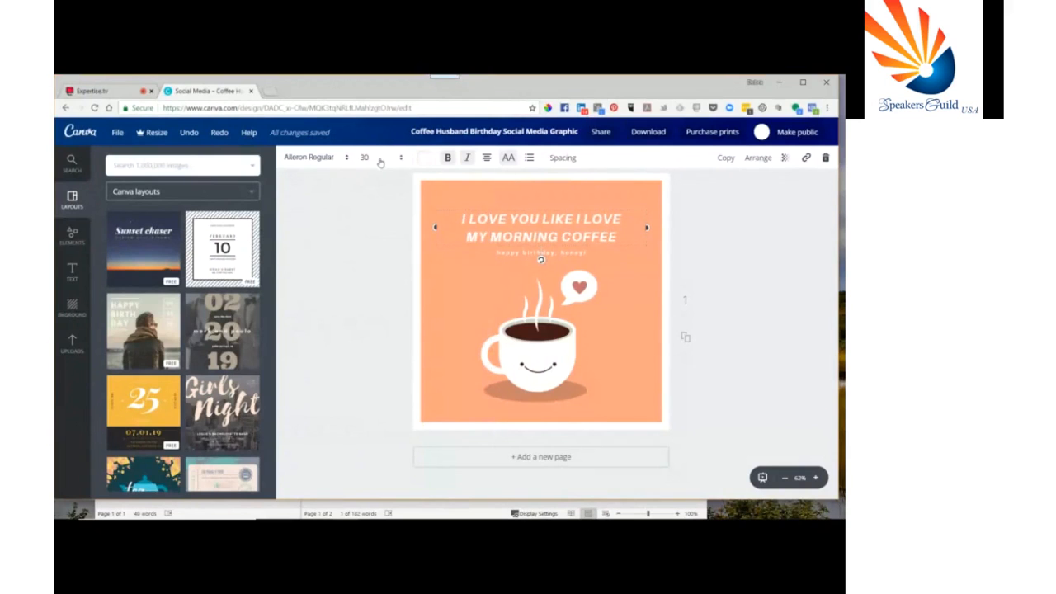
Step: Try font size 36 on the "I LOVE YOU LIKE I LOVE MY MORNING COFFEE" heading and undo the change
{"action": "left_click", "coordinate": [380, 158]}
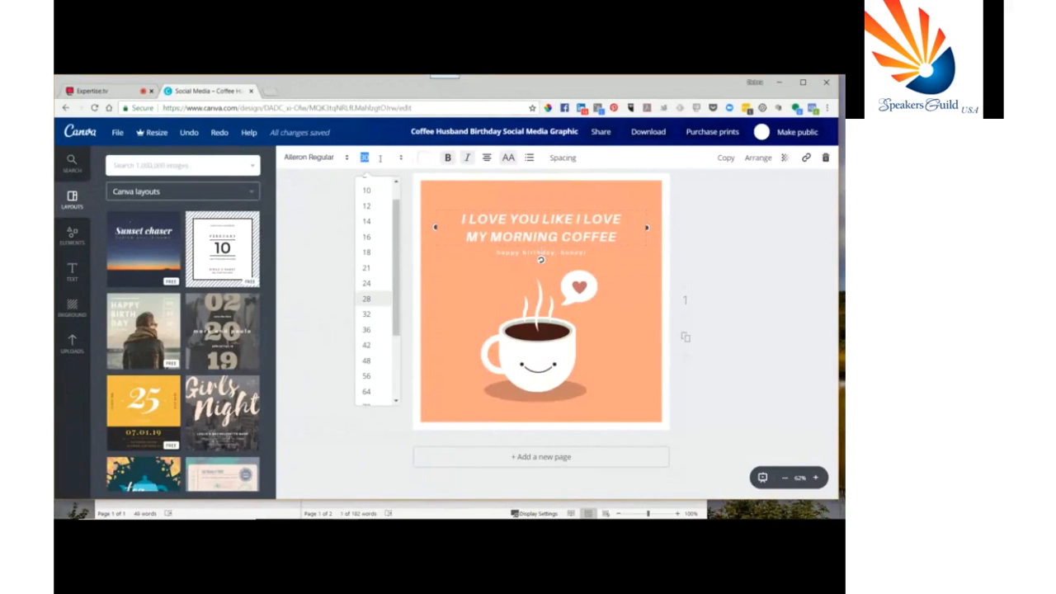
{"action": "left_click_drag", "start_coordinate": [398, 214], "coordinate": [619, 239]}
{"action": "left_click", "coordinate": [479, 220]}
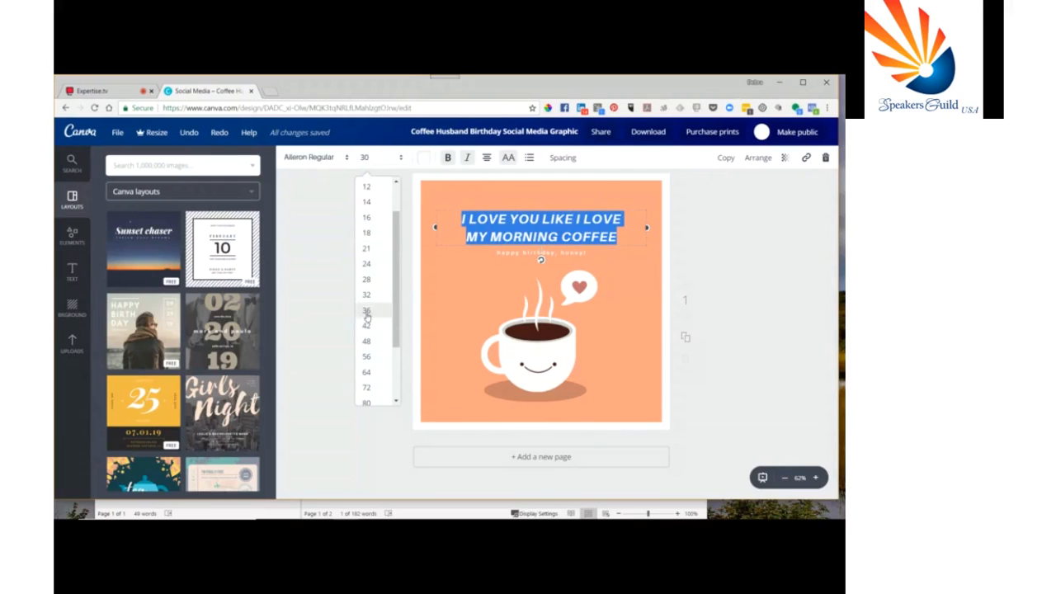
{"action": "left_click", "coordinate": [367, 312]}
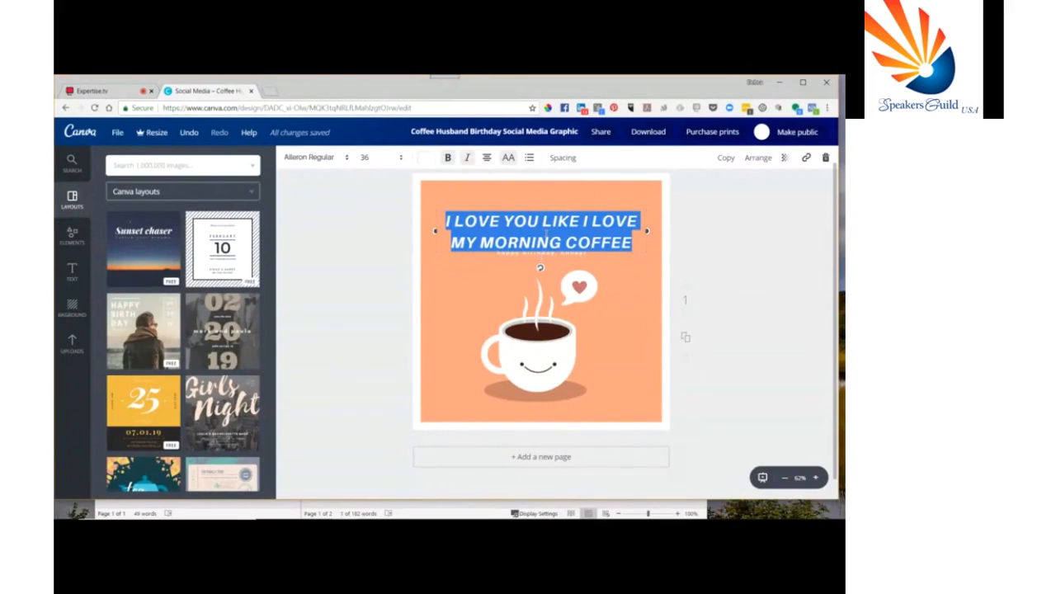
{"action": "key", "text": "ctrl+z"}
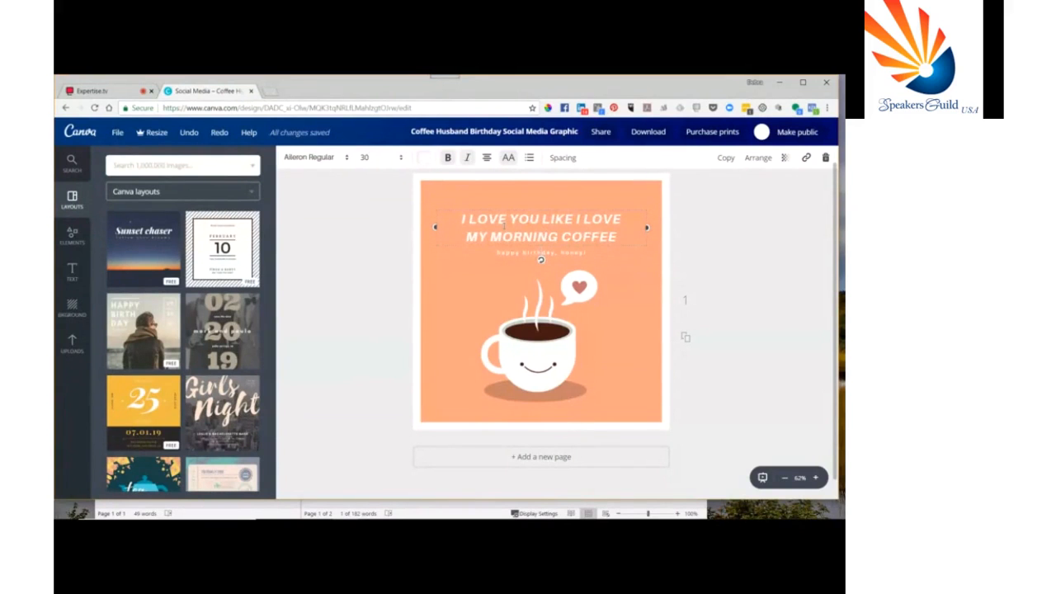
Step: Move the smiling face off the coffee cup into the empty area beside it, and shift the cup to the graphic's left edge
{"action": "left_click", "coordinate": [545, 363]}
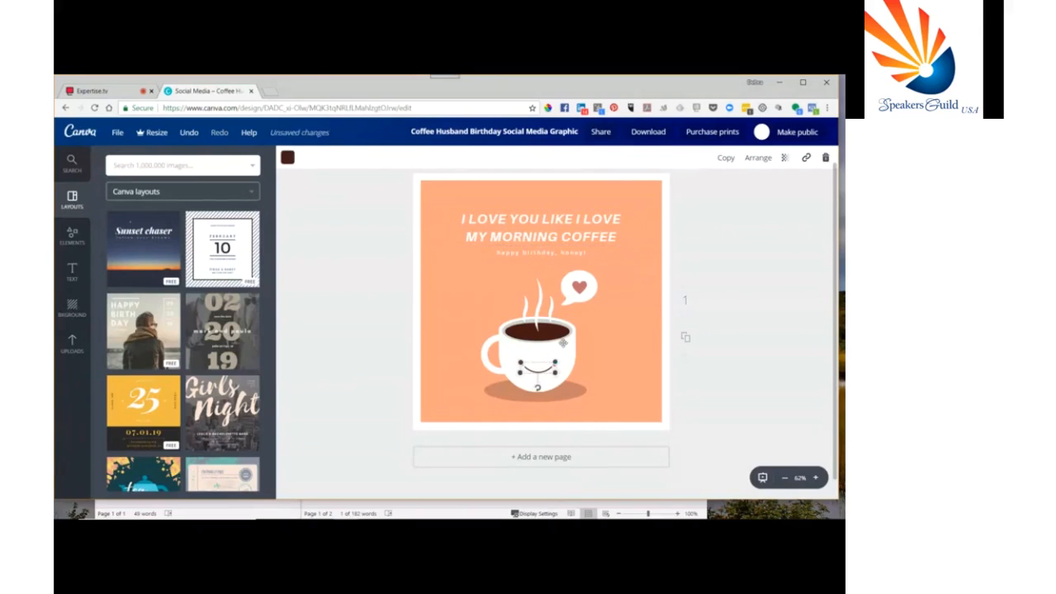
{"action": "left_click", "coordinate": [563, 342]}
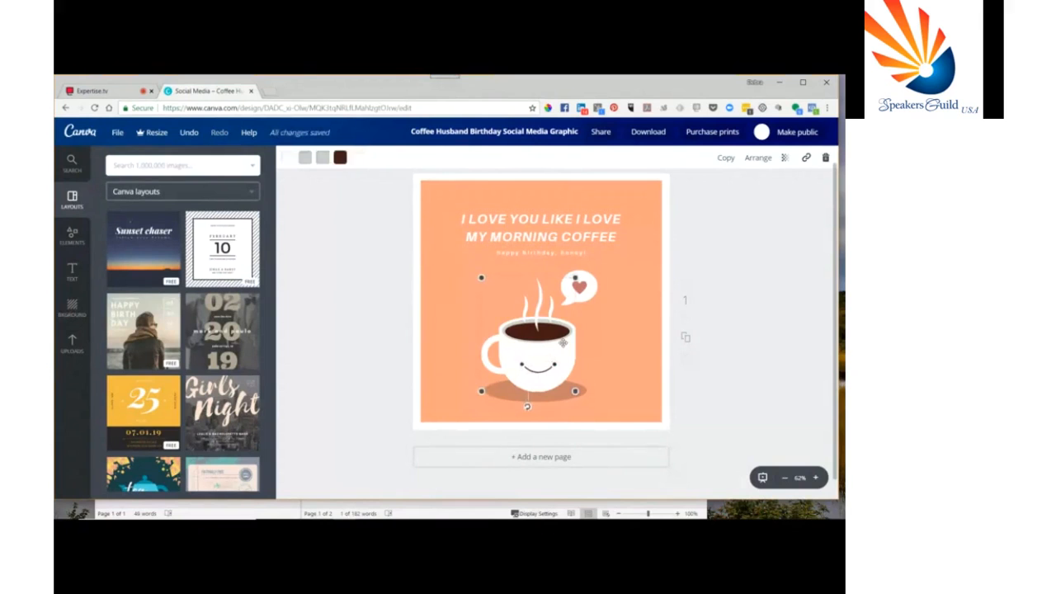
{"action": "left_click", "coordinate": [549, 368]}
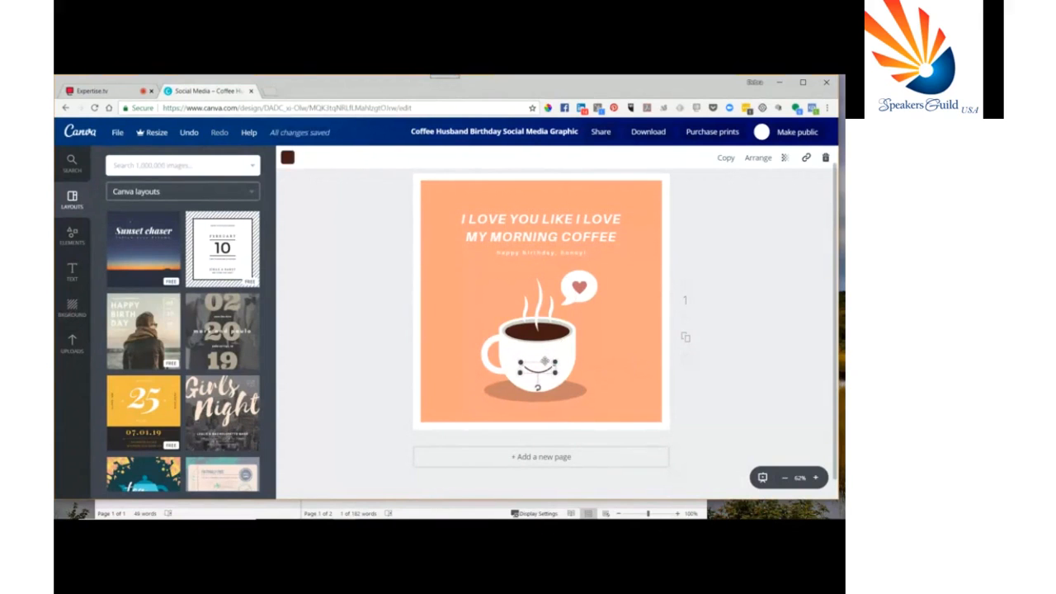
{"action": "mouse_move", "coordinate": [538, 361]}
{"action": "left_mouse_down"}
{"action": "mouse_move", "coordinate": [601, 356]}
{"action": "mouse_move", "coordinate": [528, 360]}
{"action": "left_mouse_up"}
{"action": "left_click", "coordinate": [550, 367]}
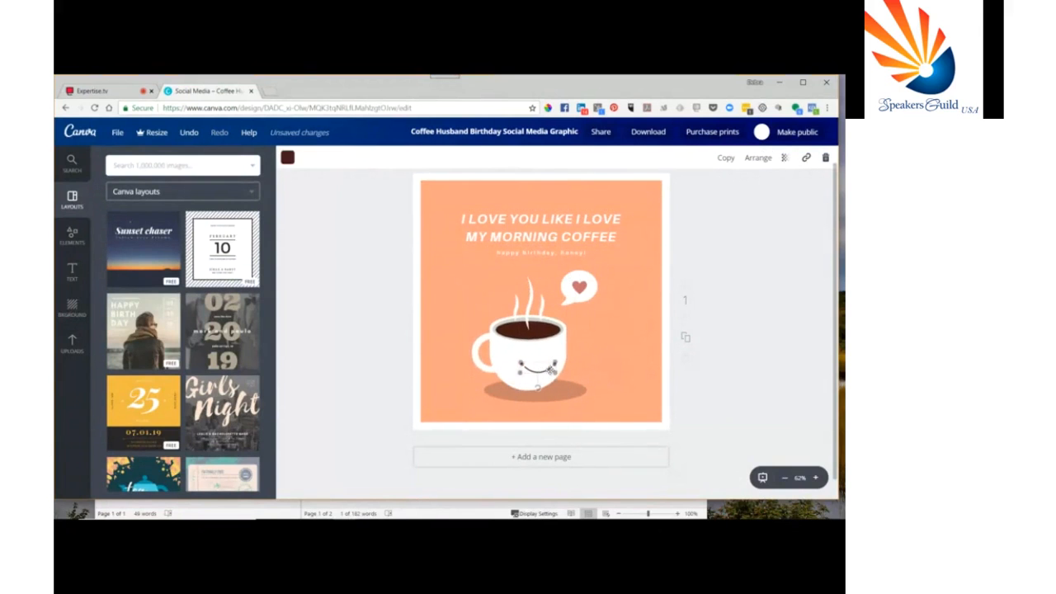
{"action": "left_click_drag", "start_coordinate": [546, 364], "coordinate": [627, 349]}
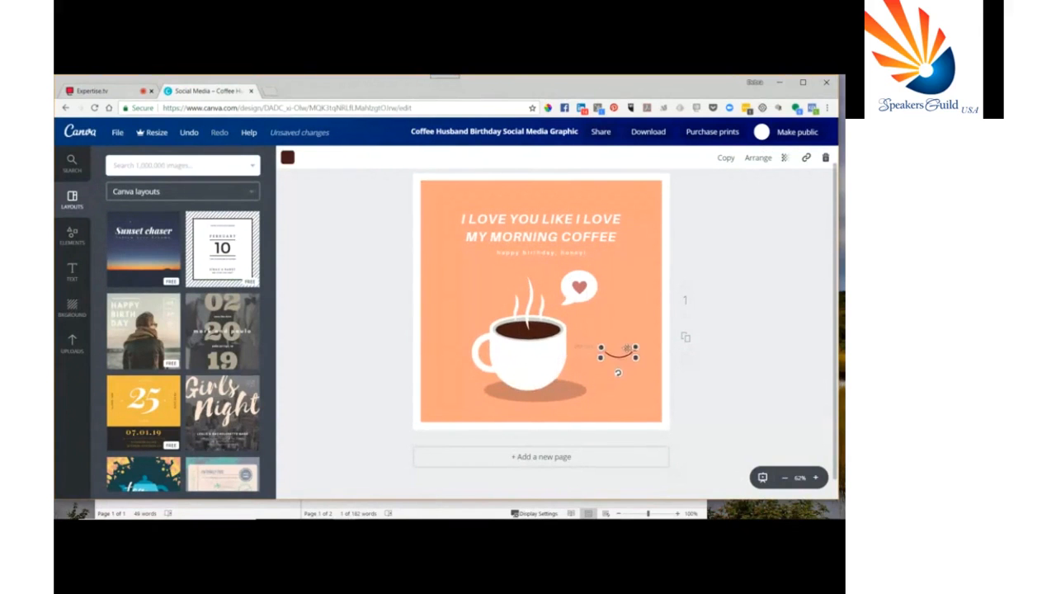
{"action": "left_click", "coordinate": [536, 352]}
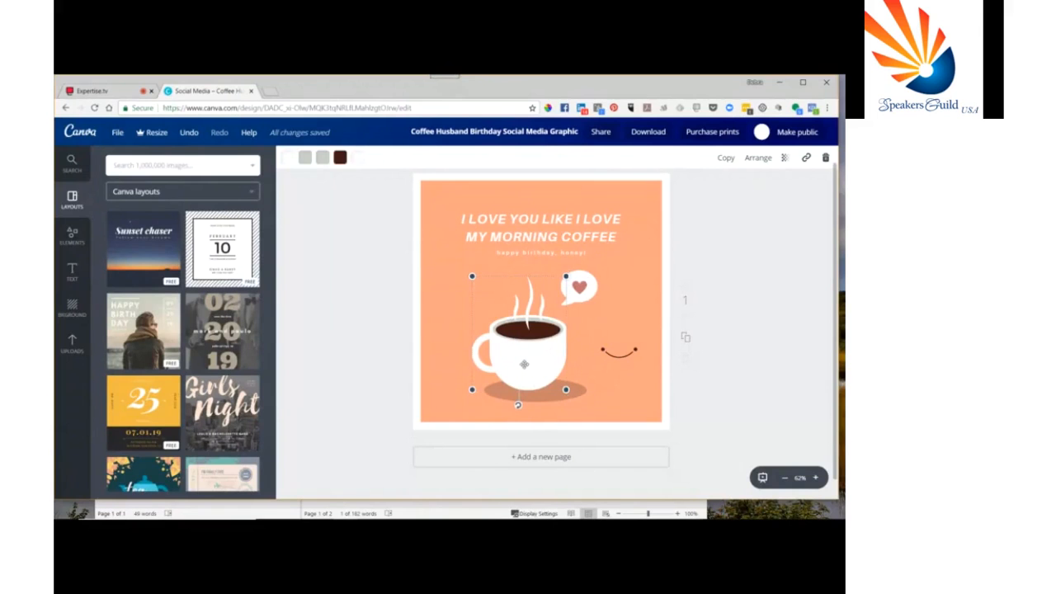
{"action": "left_click_drag", "start_coordinate": [533, 351], "coordinate": [476, 351]}
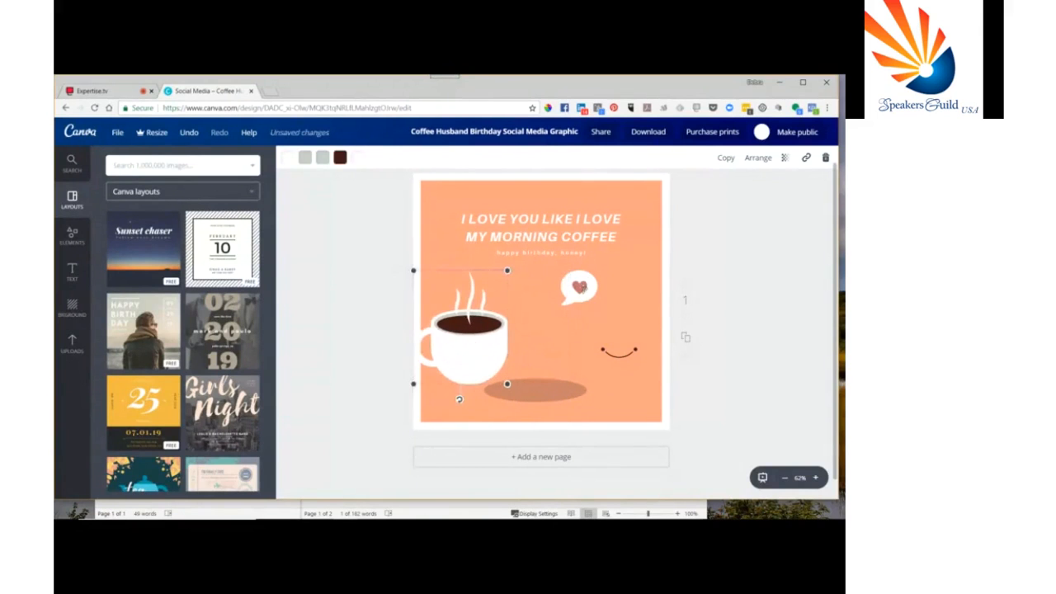
Step: Move the heart out of the speech bubble and place the brown oval shadow beneath the shifted coffee cup
{"action": "left_click", "coordinate": [581, 291]}
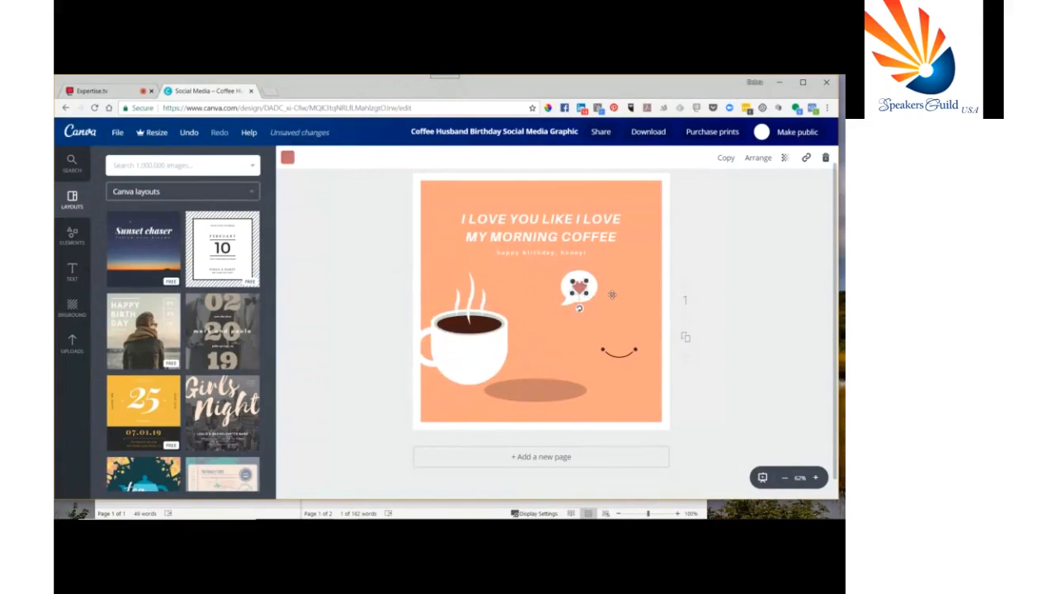
{"action": "left_click_drag", "start_coordinate": [580, 287], "coordinate": [629, 273]}
{"action": "left_click", "coordinate": [577, 288]}
{"action": "left_click", "coordinate": [545, 389]}
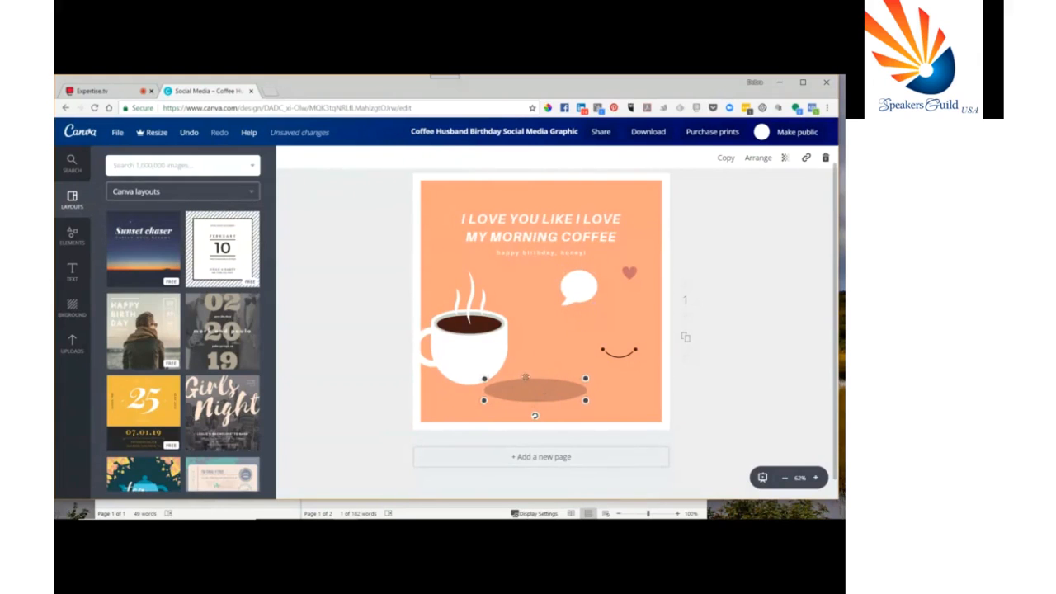
{"action": "left_click_drag", "start_coordinate": [530, 388], "coordinate": [463, 376]}
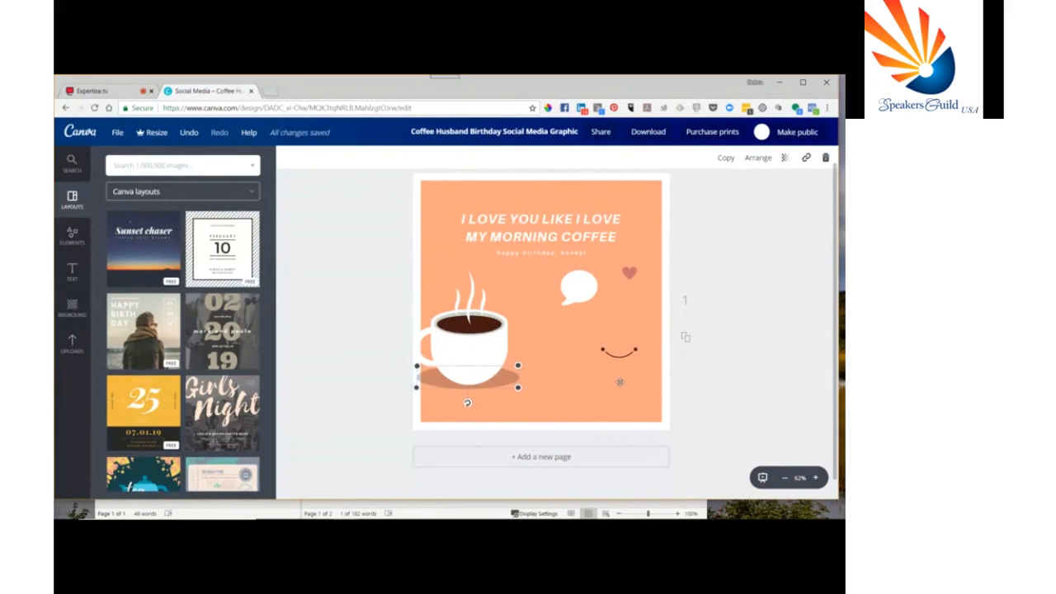
Step: Undo all the moves of the shadow, heart, coffee cup and smiling face
{"action": "key", "text": "ctrl+z"}
{"action": "key", "text": "ctrl+z"}
{"action": "key", "text": "ctrl+z"}
{"action": "key", "text": "ctrl+z"}
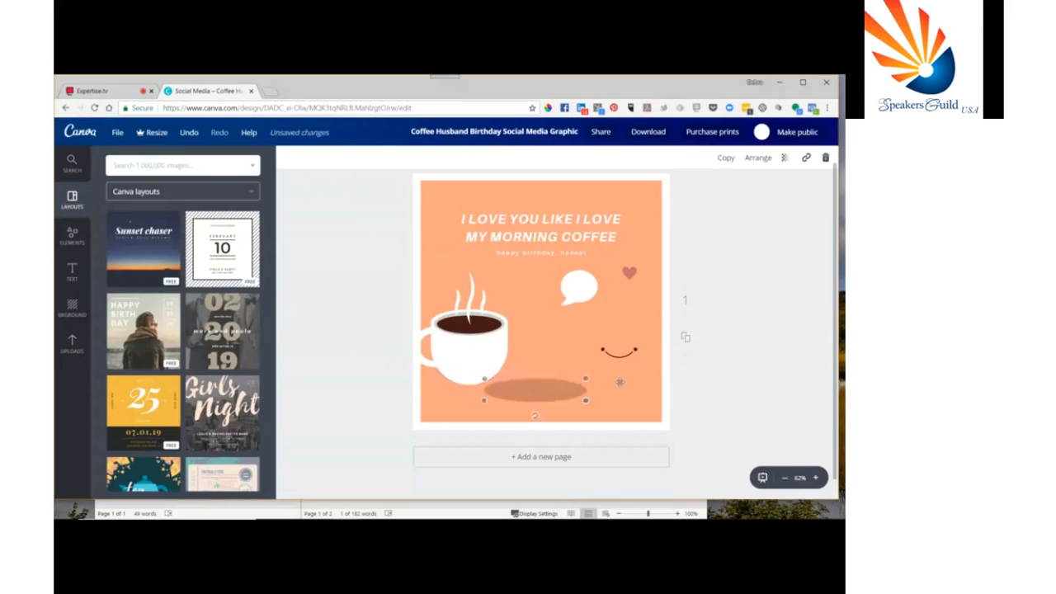
{"action": "key", "text": "ctrl+z"}
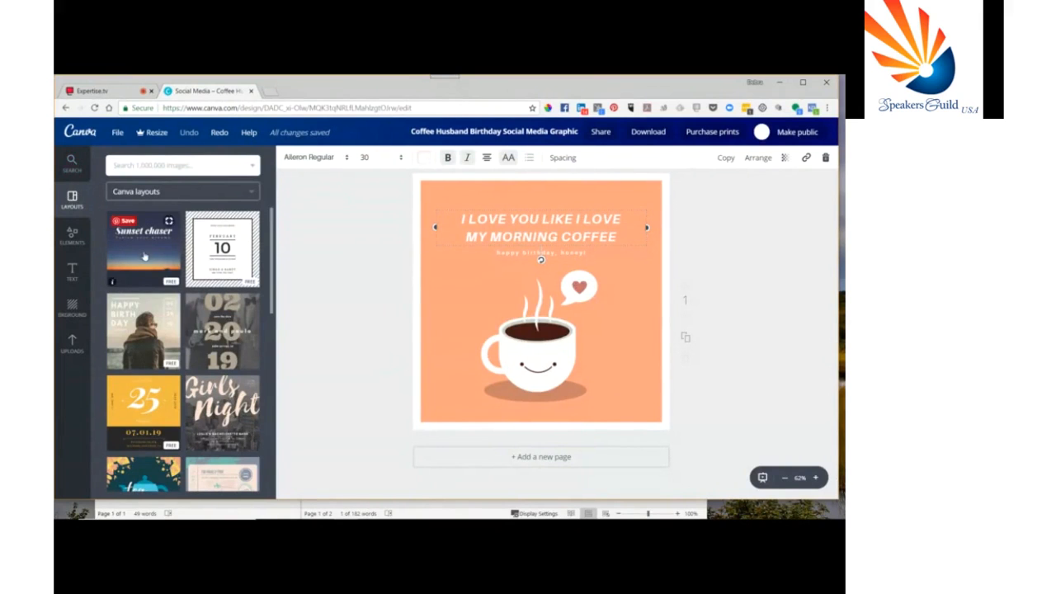
Step: Leave the coffee birthday design for the home page and open the list of design types for a new design
{"action": "scroll", "coordinate": [144, 281], "scroll_direction": "down", "scroll_amount": 1}
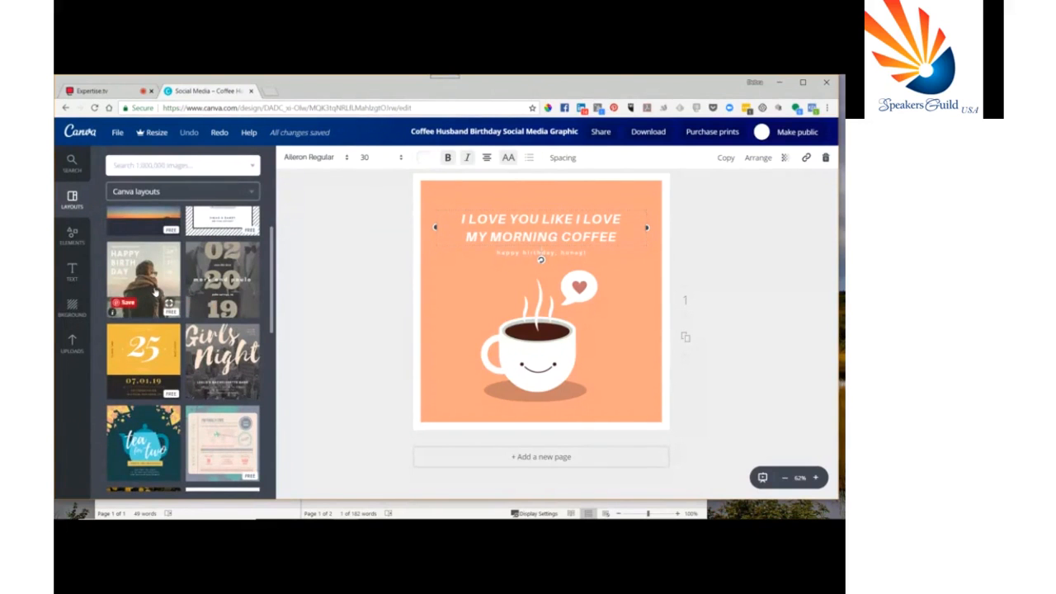
{"action": "left_click", "coordinate": [80, 134]}
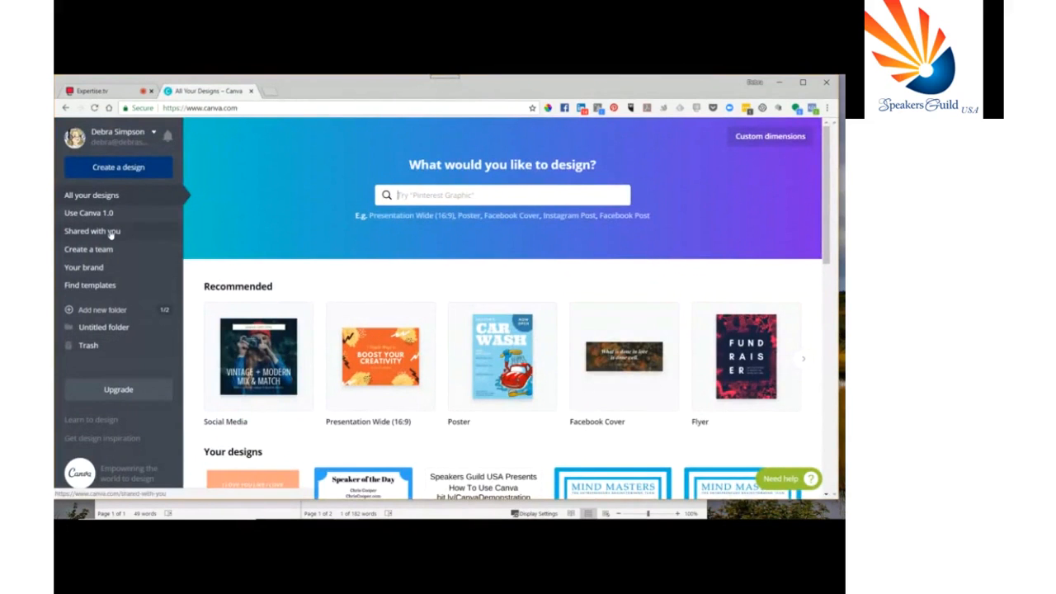
{"action": "left_click", "coordinate": [118, 169]}
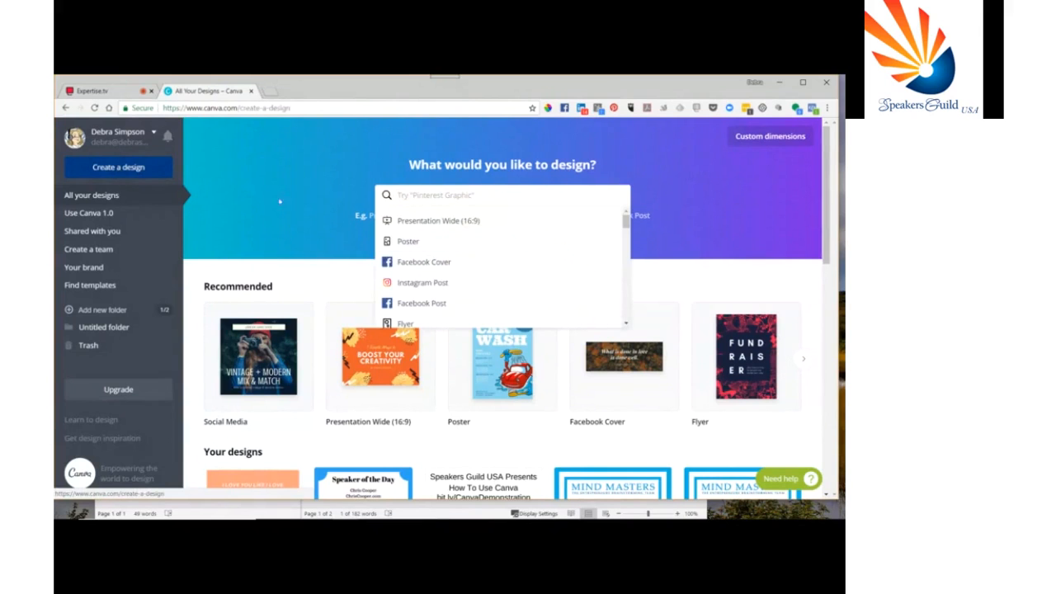
Step: Examine the design types offered in the list, from presentations and posters to announcements, and close it
{"action": "scroll", "coordinate": [499, 255], "scroll_direction": "down", "scroll_amount": 1}
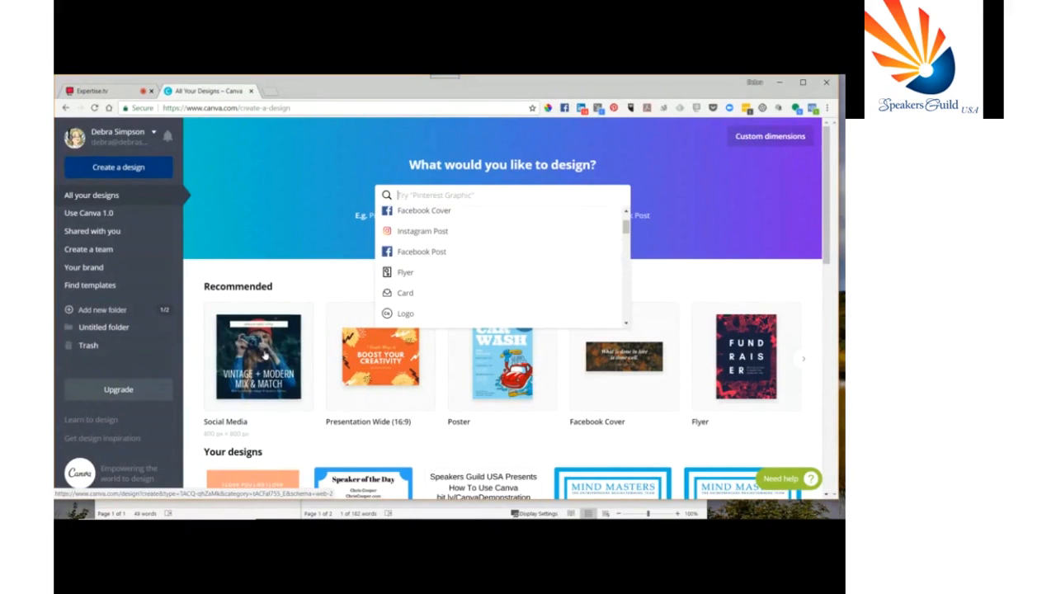
{"action": "scroll", "coordinate": [551, 233], "scroll_direction": "up", "scroll_amount": 1}
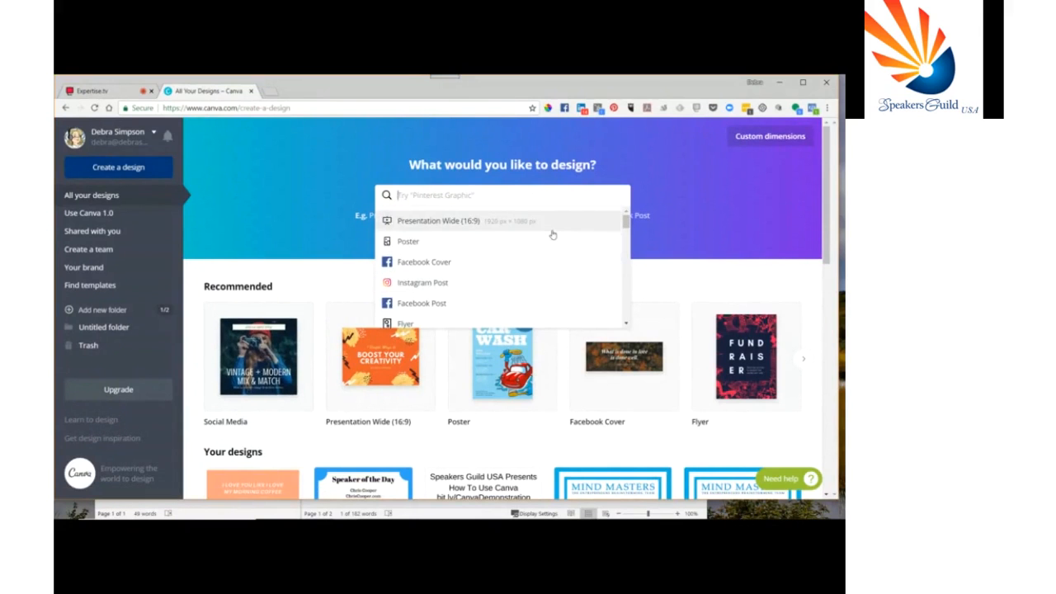
{"action": "scroll", "coordinate": [508, 256], "scroll_direction": "down", "scroll_amount": 5}
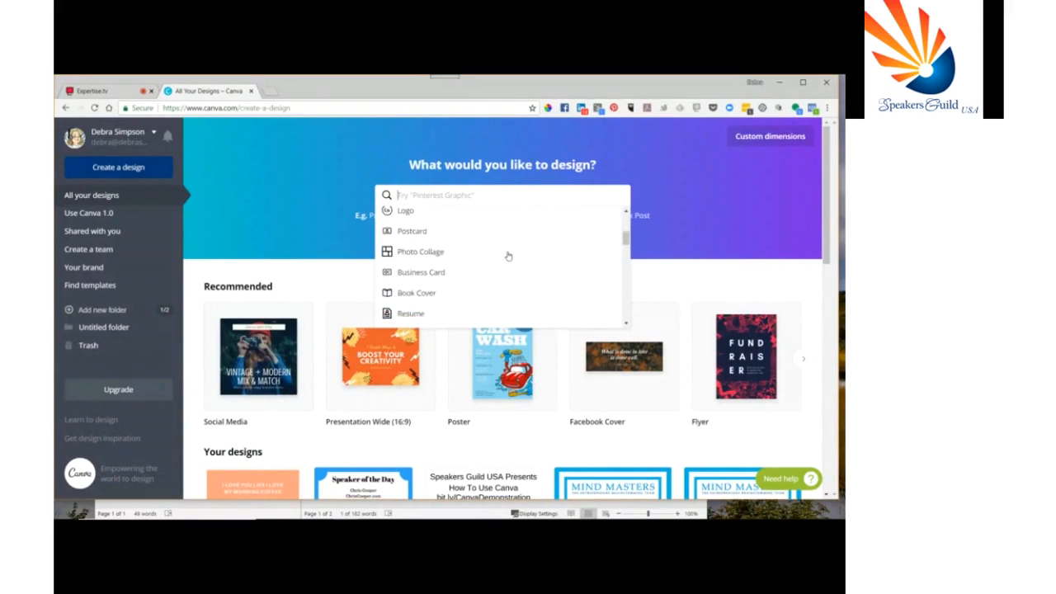
{"action": "scroll", "coordinate": [508, 256], "scroll_direction": "down", "scroll_amount": 8}
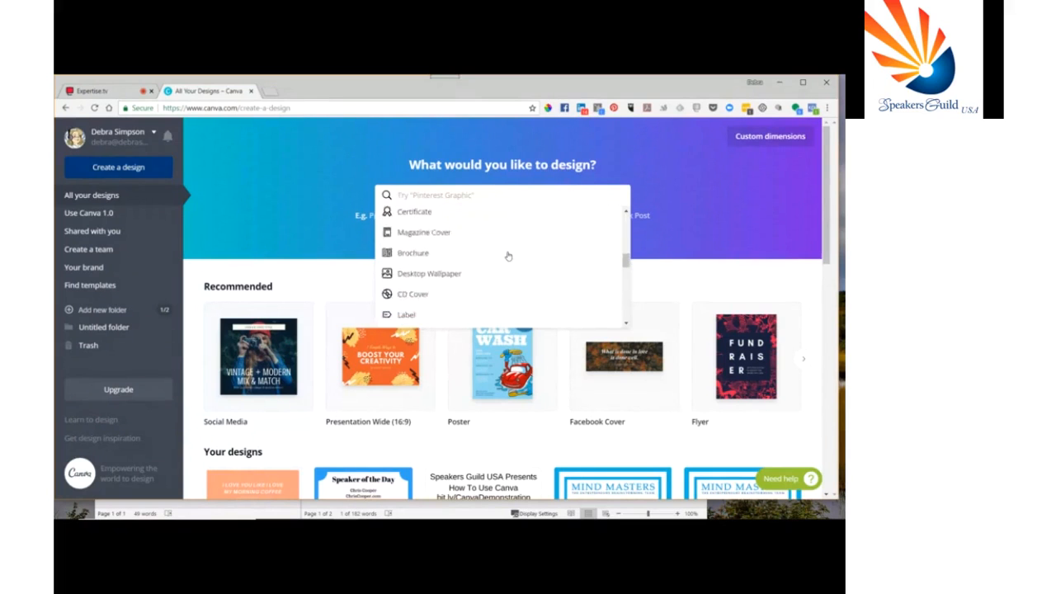
{"action": "scroll", "coordinate": [508, 256], "scroll_direction": "down", "scroll_amount": 8}
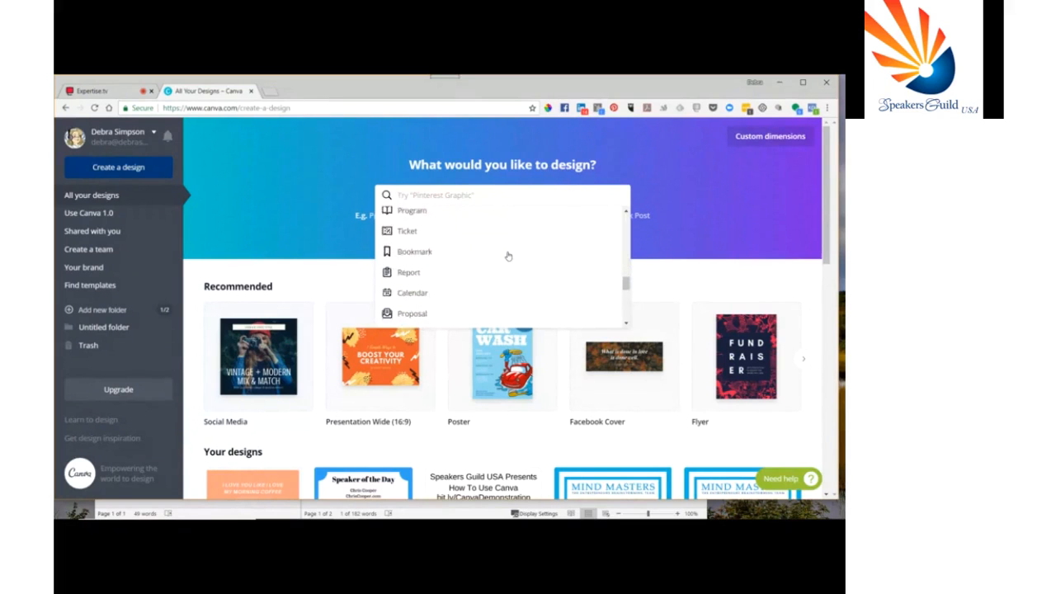
{"action": "scroll", "coordinate": [508, 256], "scroll_direction": "down", "scroll_amount": 5}
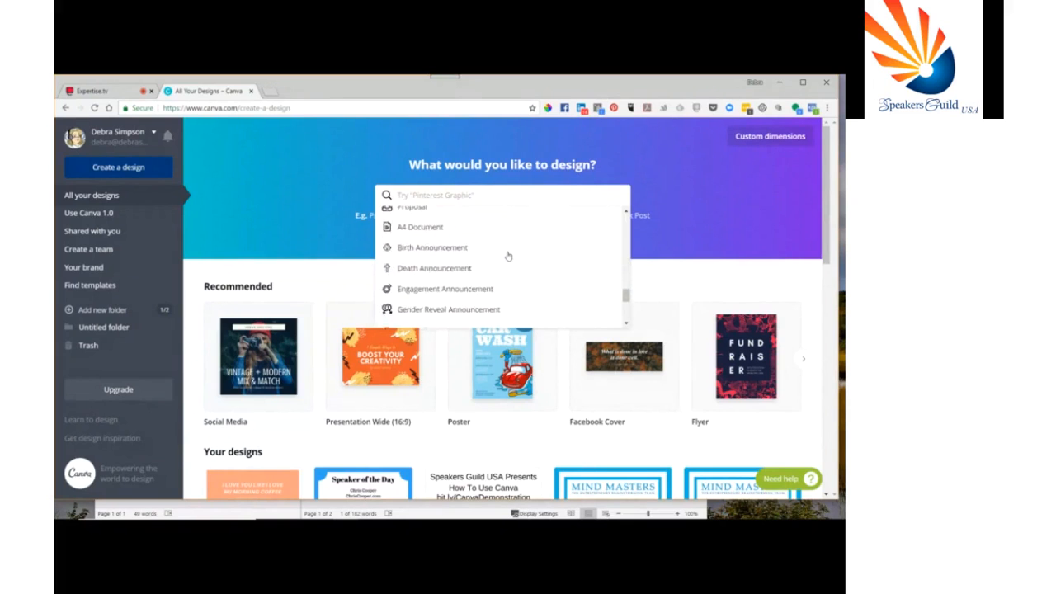
{"action": "scroll", "coordinate": [508, 256], "scroll_direction": "down", "scroll_amount": 1}
{"action": "scroll", "coordinate": [513, 253], "scroll_direction": "up", "scroll_amount": 1}
{"action": "scroll", "coordinate": [512, 253], "scroll_direction": "up", "scroll_amount": 10}
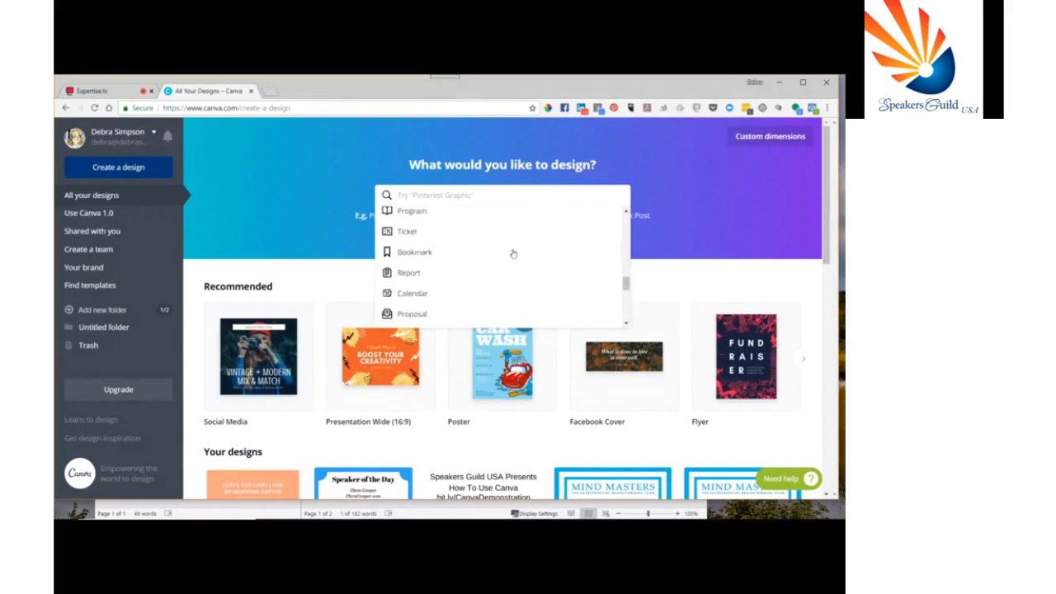
{"action": "left_click", "coordinate": [303, 185]}
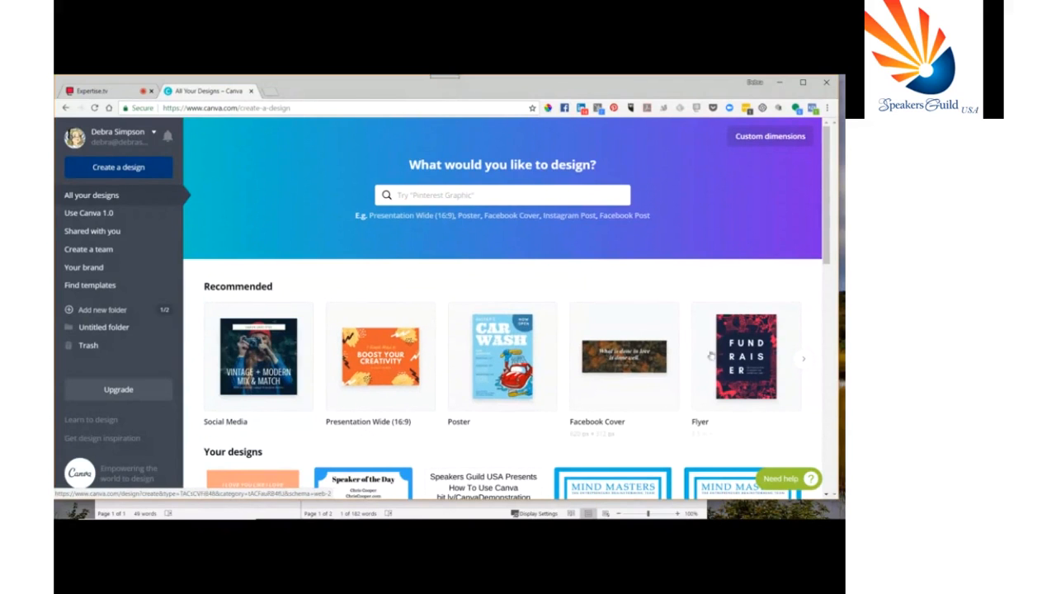
Step: Browse the recommended design types and create a new blank Facebook Post design
{"action": "left_click", "coordinate": [808, 363]}
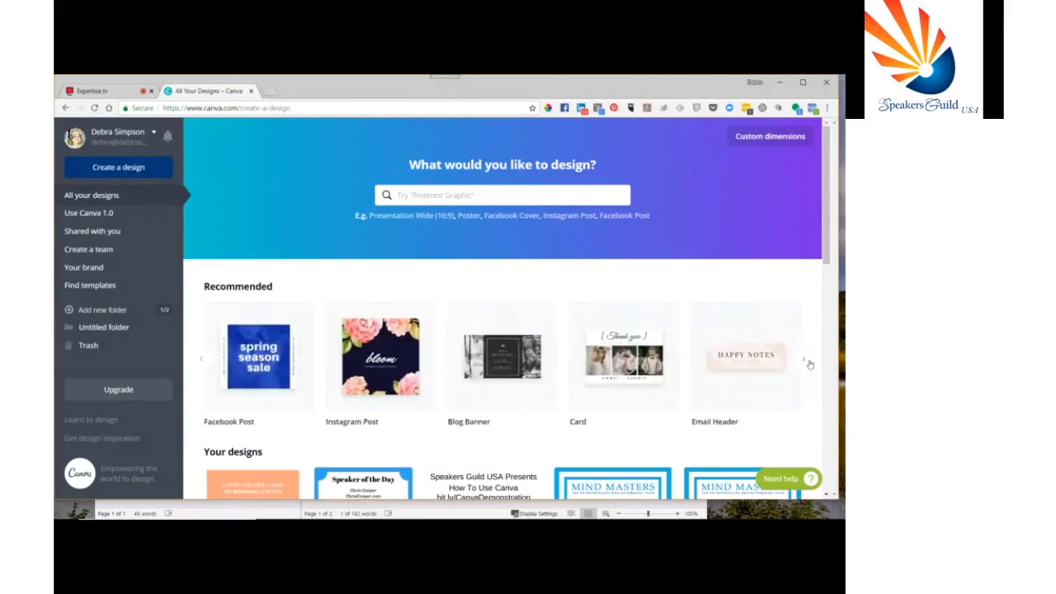
{"action": "left_click", "coordinate": [805, 363]}
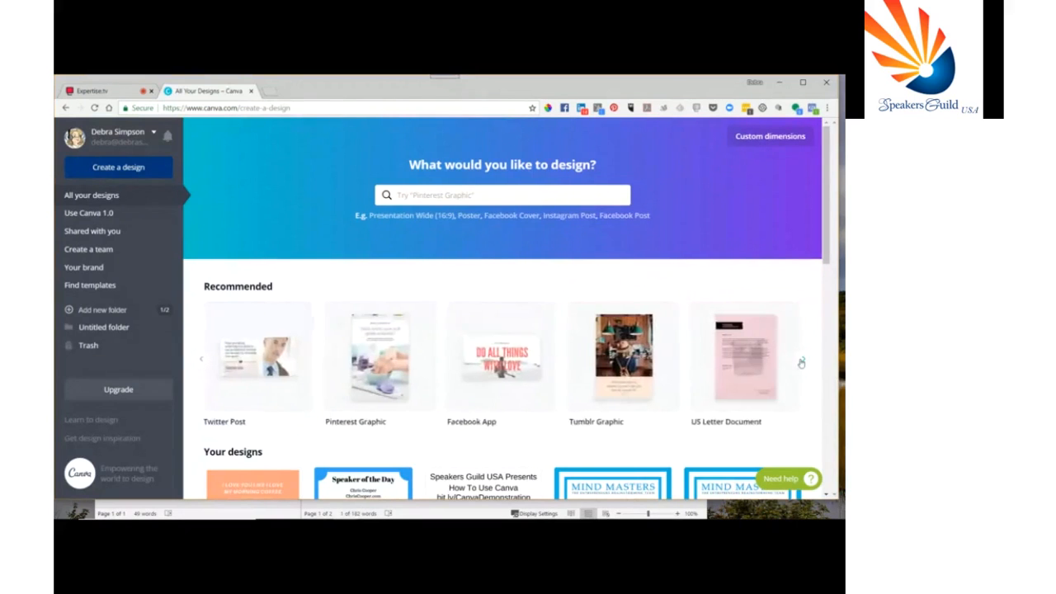
{"action": "left_click", "coordinate": [800, 360]}
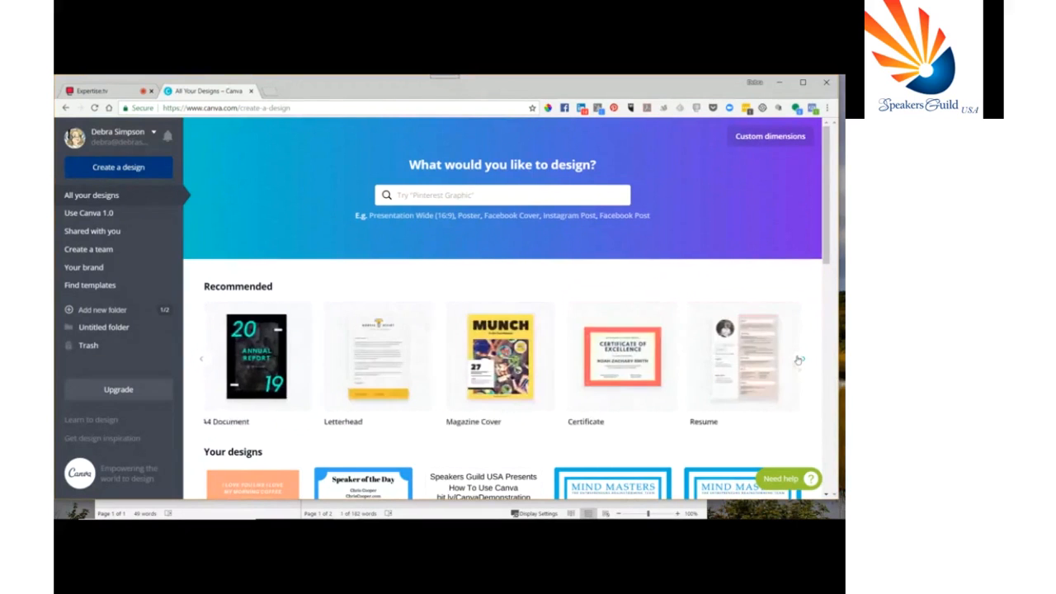
{"action": "left_click", "coordinate": [803, 361]}
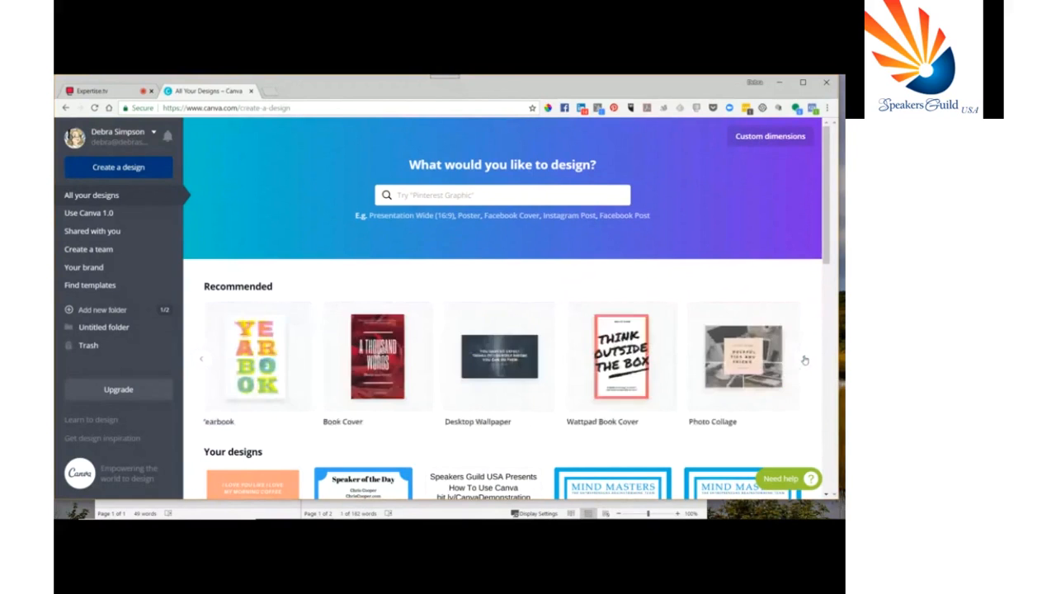
{"action": "left_click", "coordinate": [201, 361]}
{"action": "left_click", "coordinate": [202, 361]}
{"action": "left_click", "coordinate": [202, 361]}
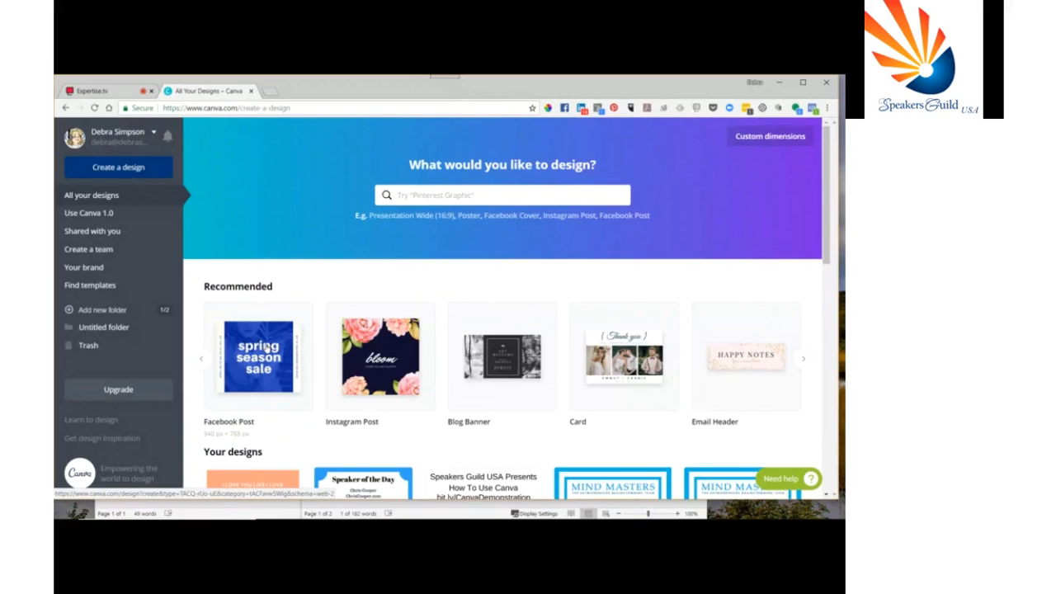
{"action": "left_click", "coordinate": [257, 355]}
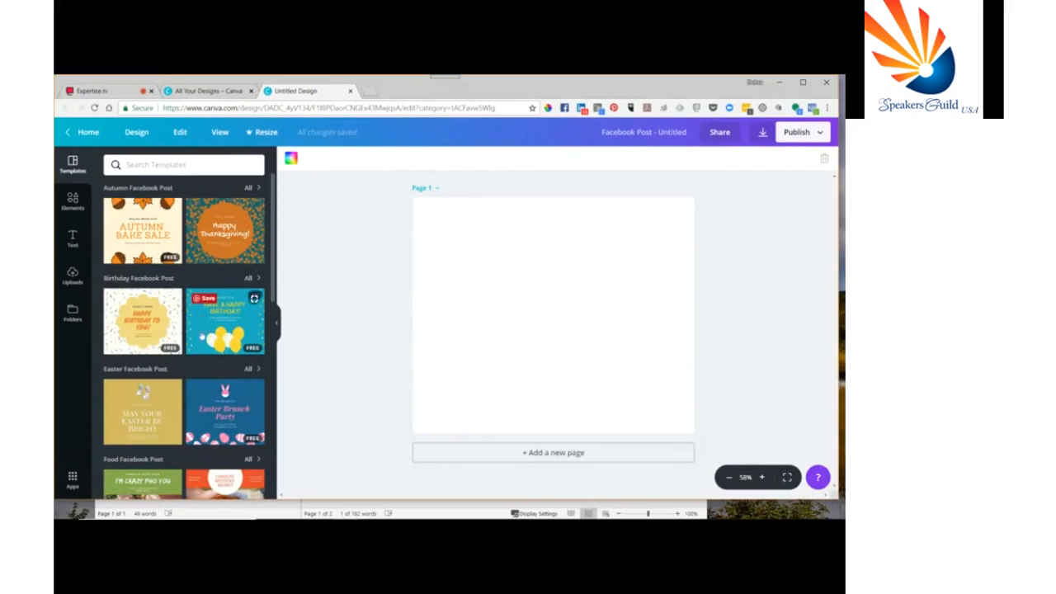
Step: Browse the Facebook Post templates from the autumn and birthday groups down to the food and love groups
{"action": "scroll", "coordinate": [174, 399], "scroll_direction": "down", "scroll_amount": 2}
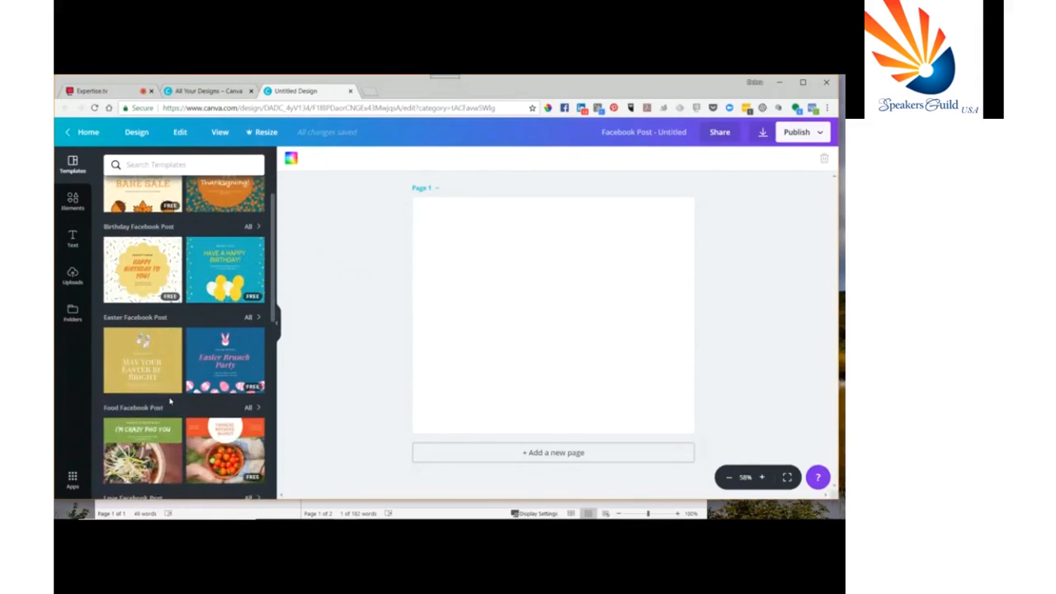
{"action": "scroll", "coordinate": [169, 401], "scroll_direction": "down", "scroll_amount": 4}
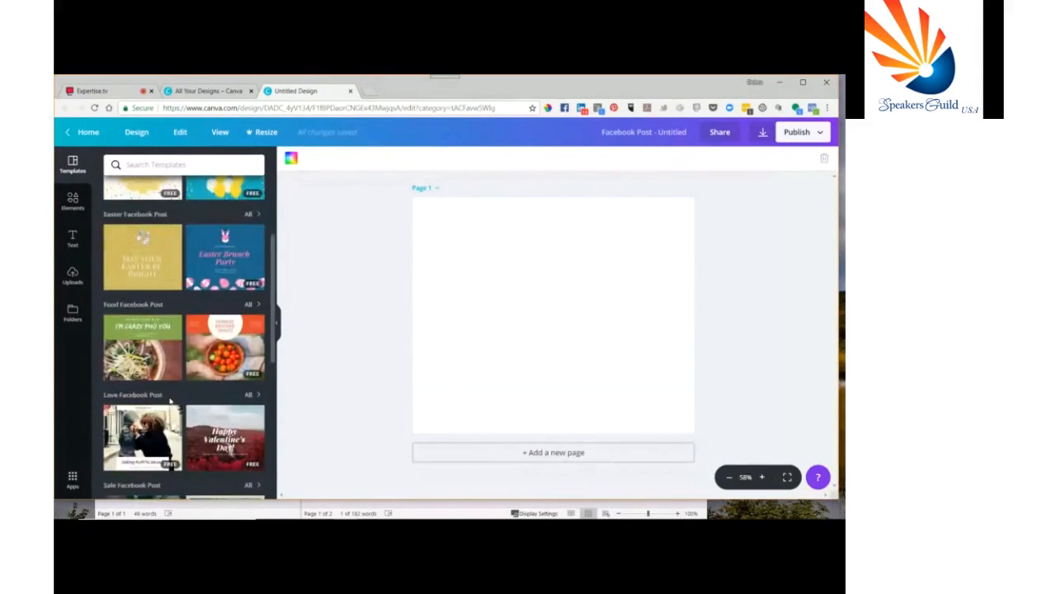
{"action": "scroll", "coordinate": [170, 401], "scroll_direction": "up", "scroll_amount": 6}
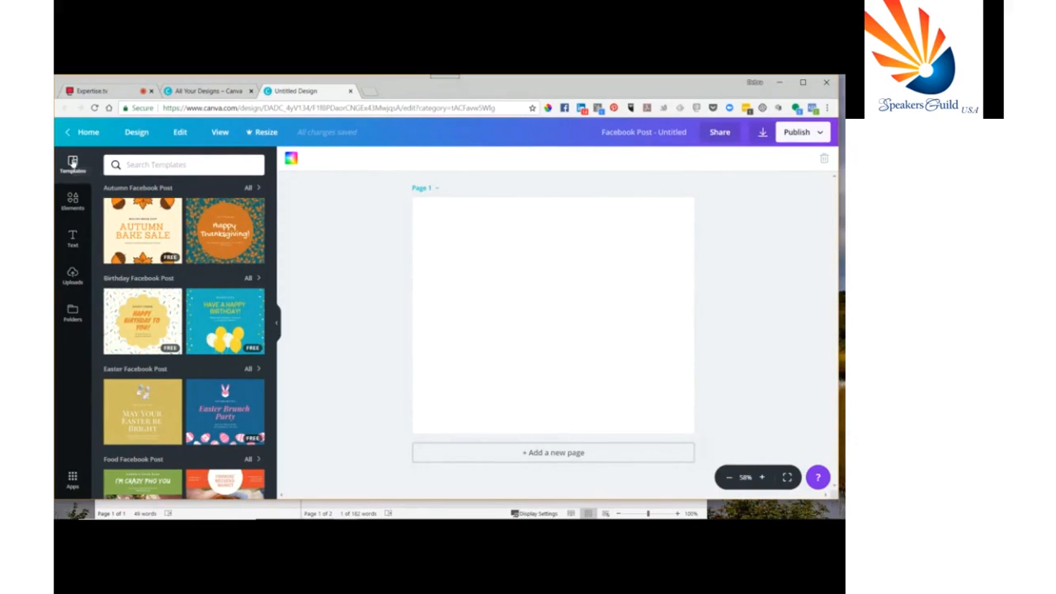
Step: Browse all the element categories, from free photos, grids and shapes down to lines and frames
{"action": "left_click", "coordinate": [72, 202]}
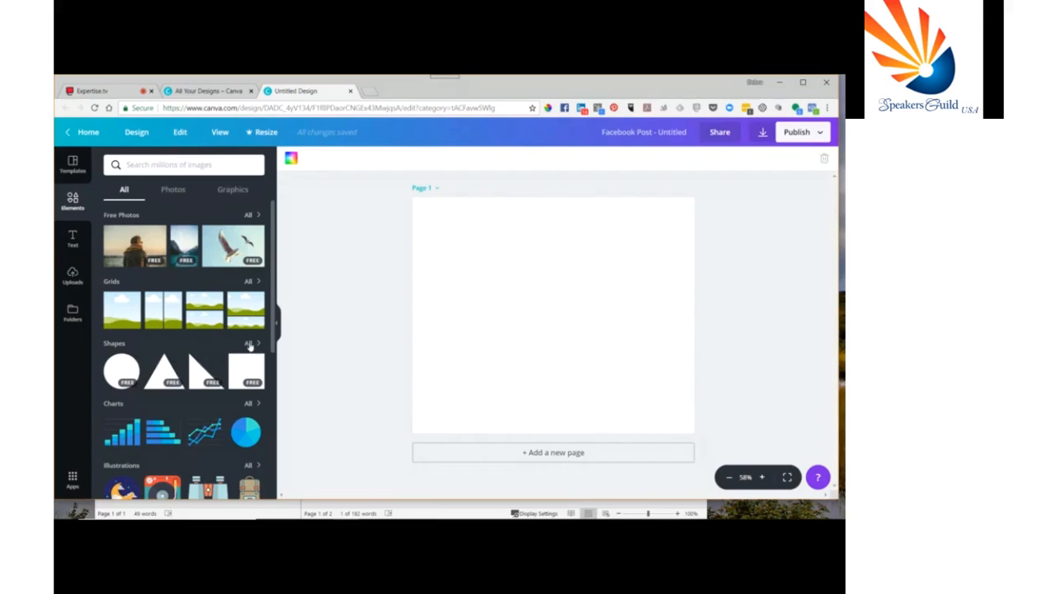
{"action": "scroll", "coordinate": [149, 363], "scroll_direction": "down", "scroll_amount": 4}
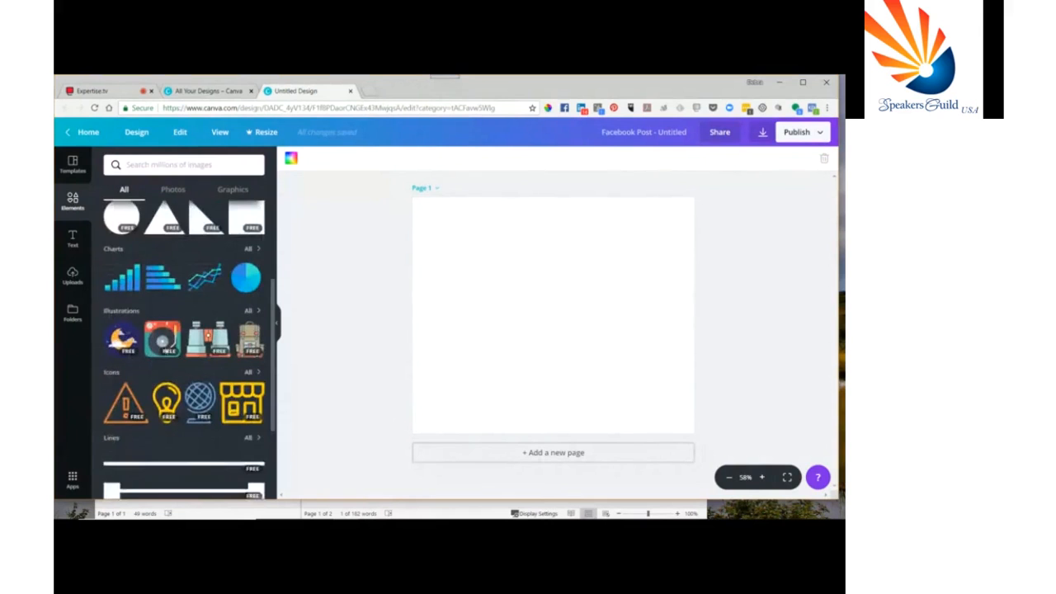
{"action": "scroll", "coordinate": [182, 338], "scroll_direction": "down", "scroll_amount": 3}
{"action": "scroll", "coordinate": [183, 338], "scroll_direction": "down", "scroll_amount": 1}
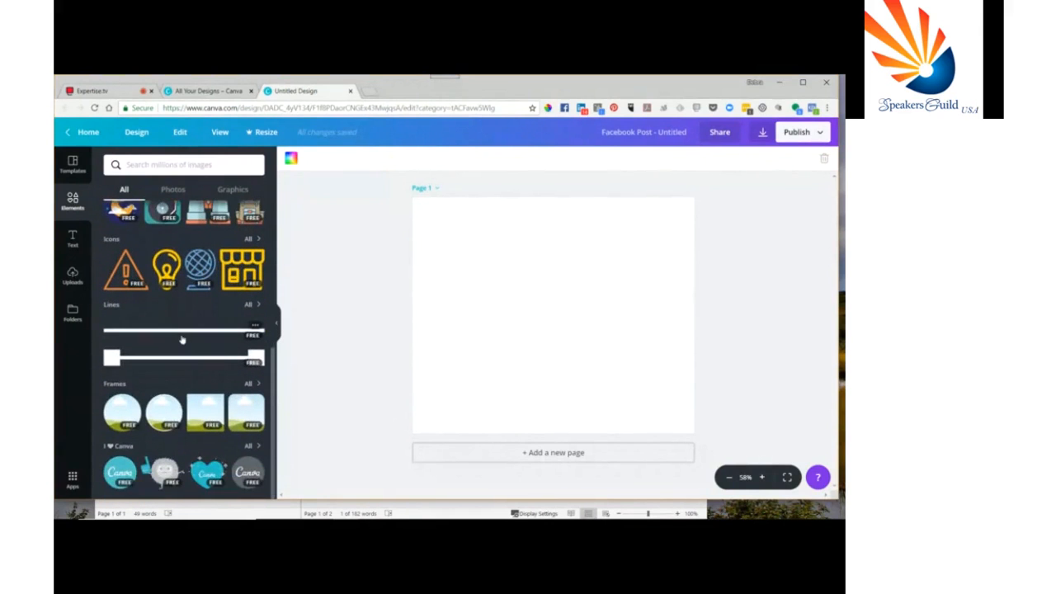
{"action": "scroll", "coordinate": [182, 338], "scroll_direction": "up", "scroll_amount": 7}
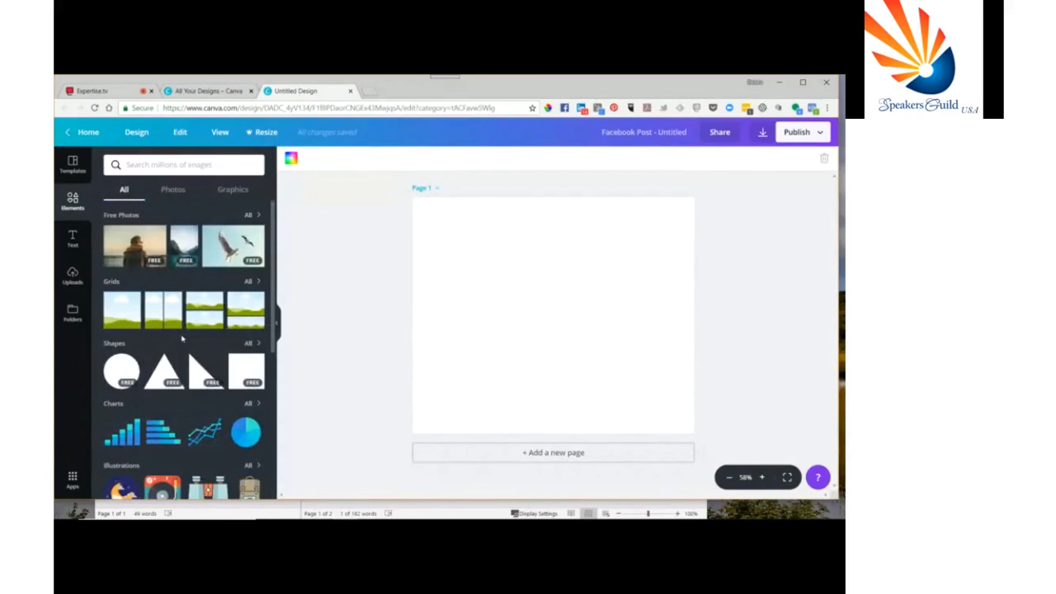
Step: View the photo and graphic elements and examine the full set of line styles
{"action": "left_click", "coordinate": [173, 190]}
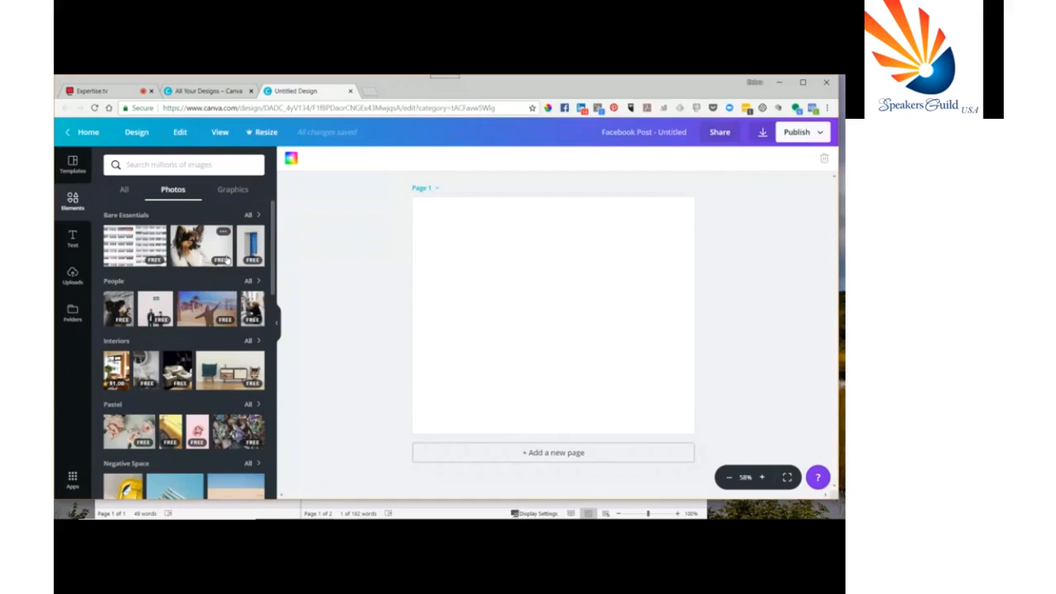
{"action": "left_click", "coordinate": [234, 190]}
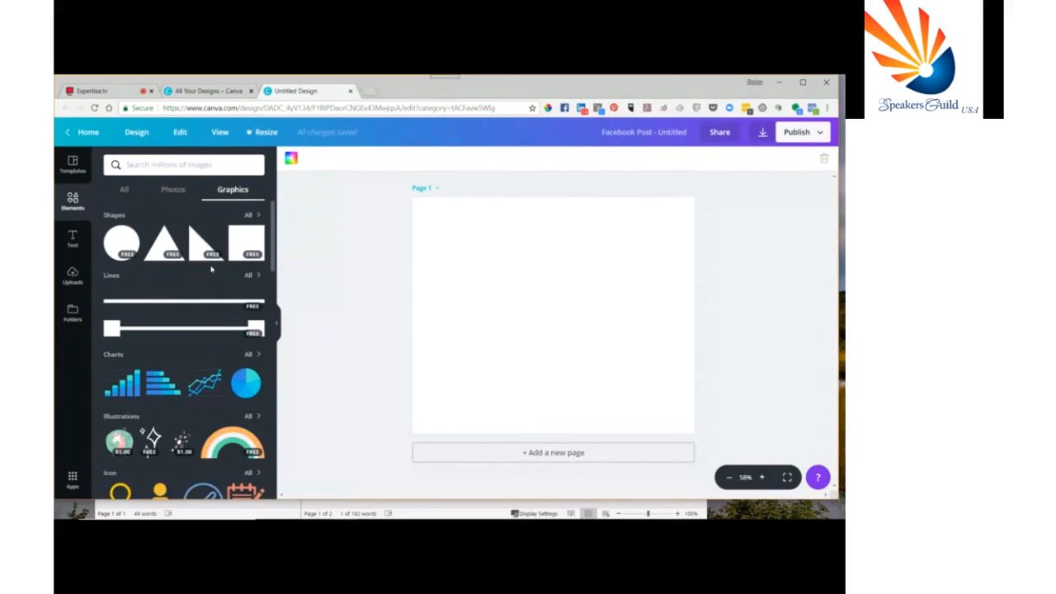
{"action": "left_click", "coordinate": [250, 277]}
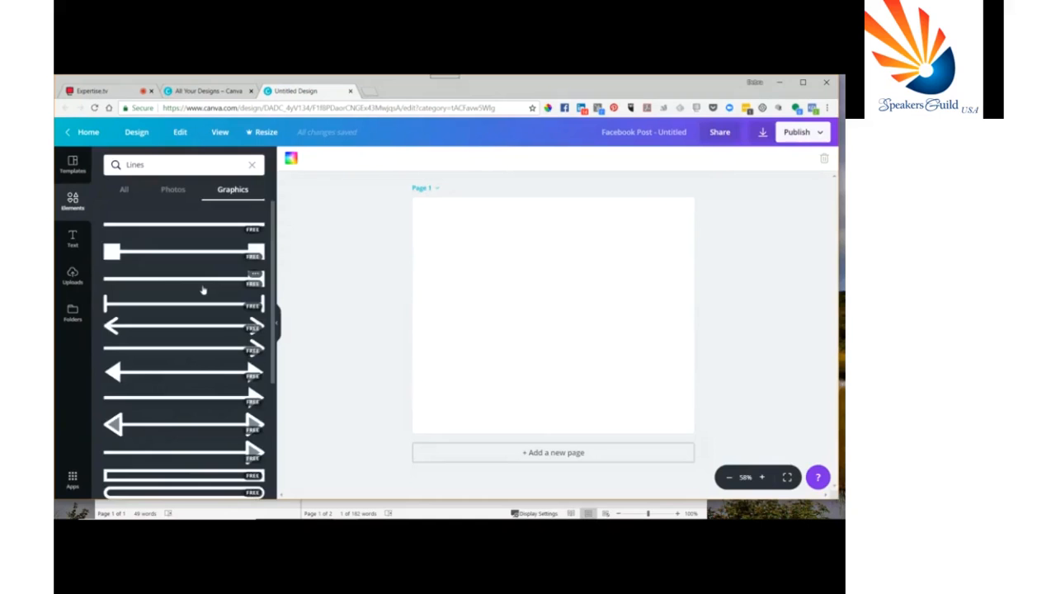
{"action": "scroll", "coordinate": [203, 289], "scroll_direction": "down", "scroll_amount": 3}
{"action": "scroll", "coordinate": [203, 289], "scroll_direction": "up", "scroll_amount": 2}
{"action": "scroll", "coordinate": [203, 290], "scroll_direction": "down", "scroll_amount": 2}
{"action": "scroll", "coordinate": [203, 290], "scroll_direction": "up", "scroll_amount": 3}
{"action": "left_click", "coordinate": [125, 190]}
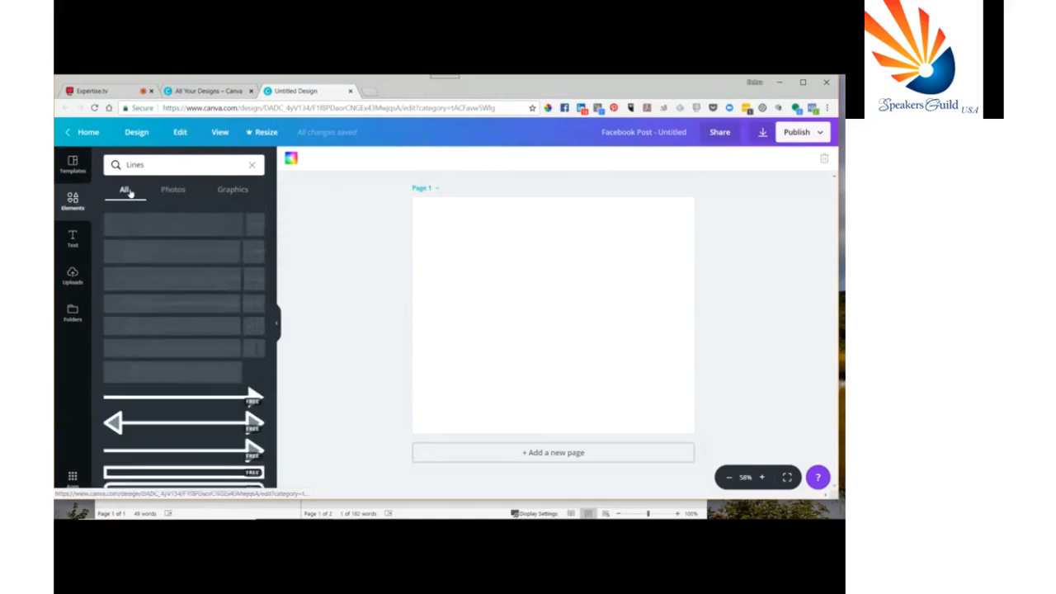
Step: View the text styles and background color palettes, checking the brand page for adding another palette and closing it
{"action": "left_click", "coordinate": [71, 238]}
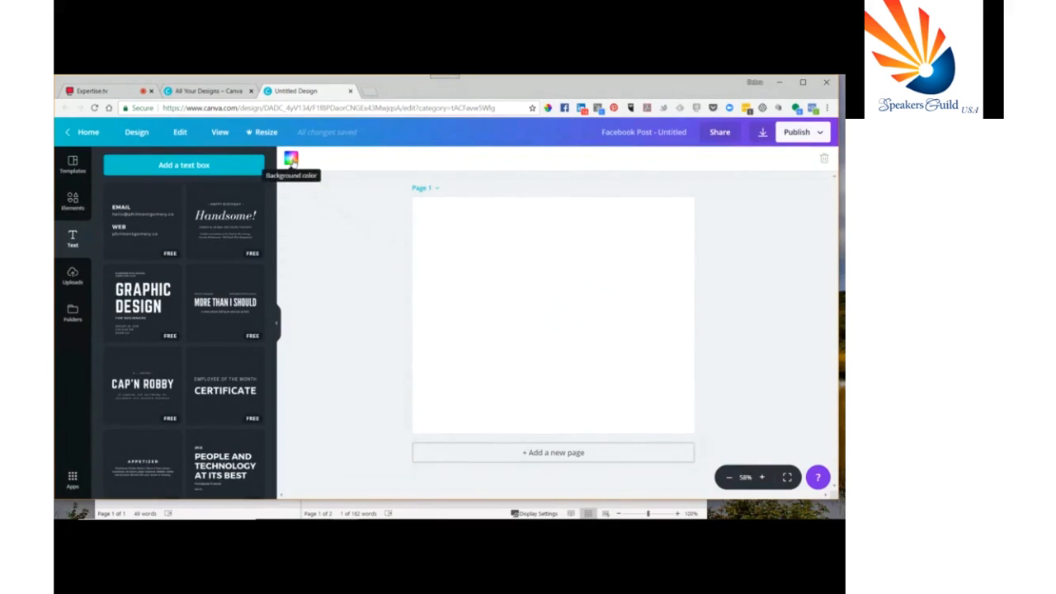
{"action": "left_click", "coordinate": [291, 159]}
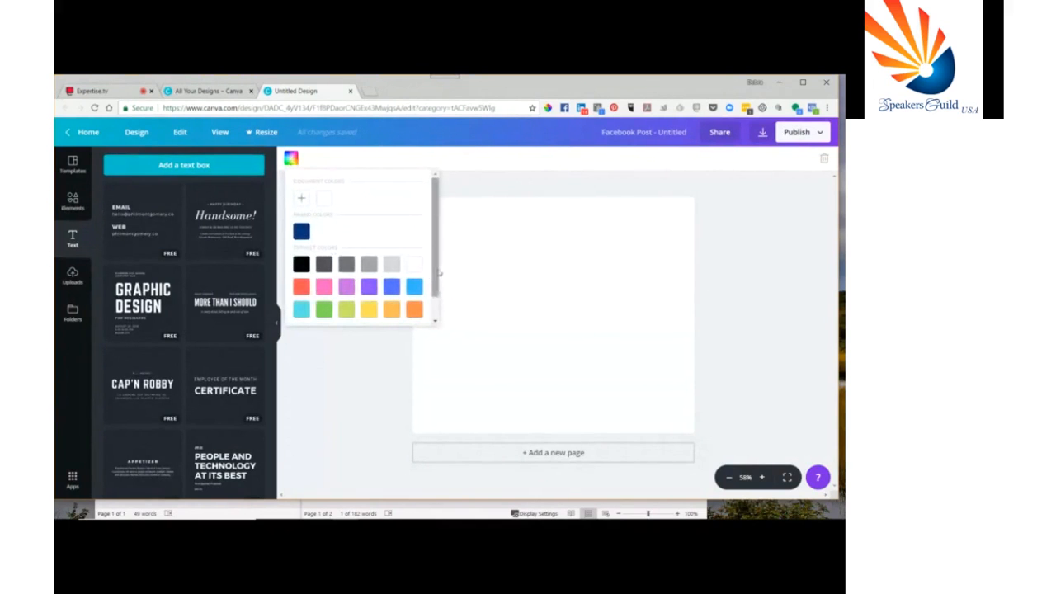
{"action": "scroll", "coordinate": [434, 276], "scroll_direction": "down", "scroll_amount": 2}
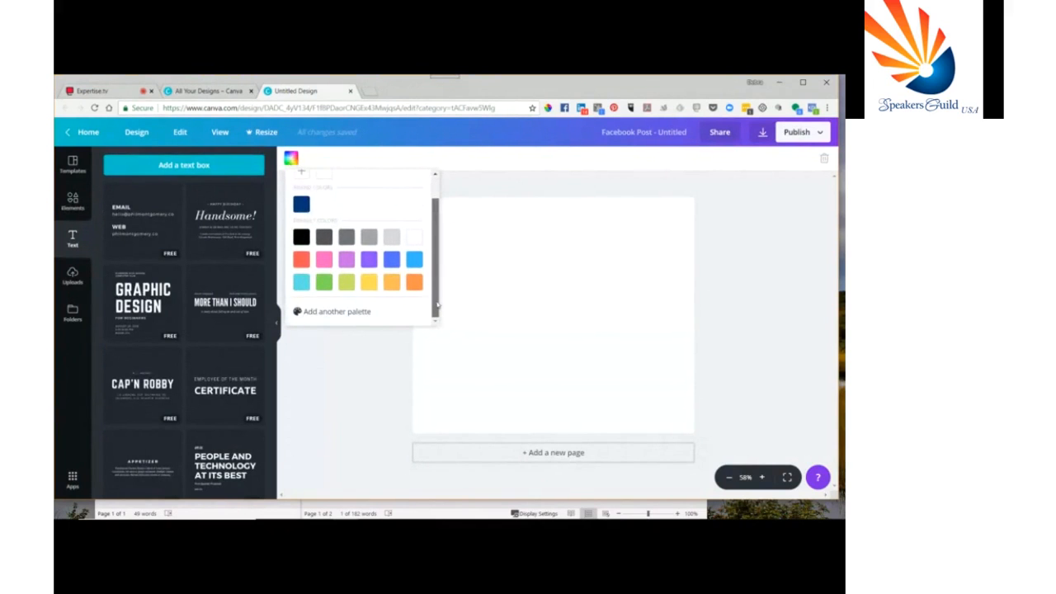
{"action": "left_click", "coordinate": [357, 314]}
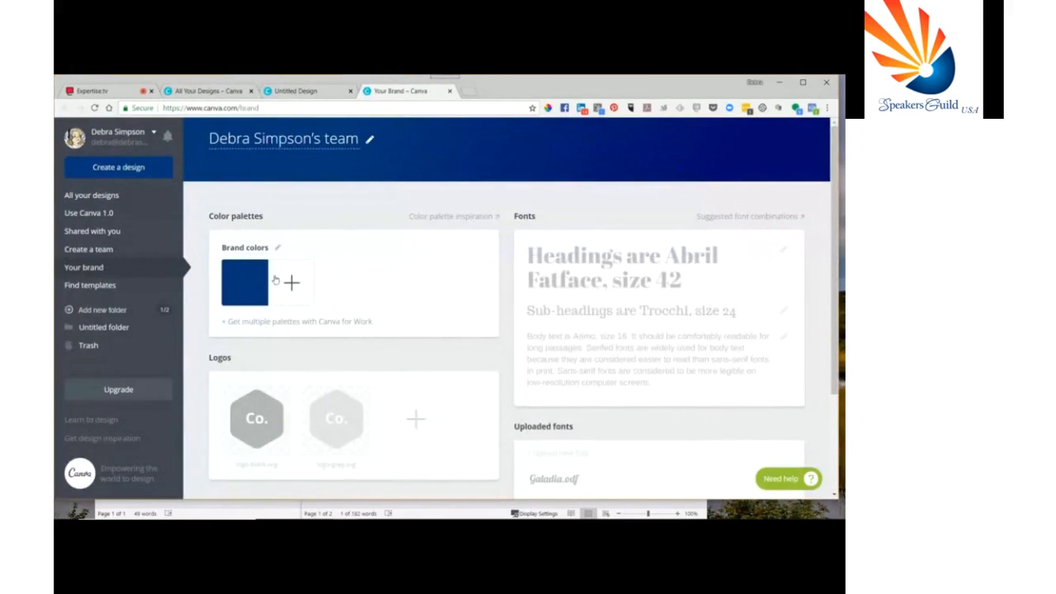
{"action": "left_click", "coordinate": [450, 90]}
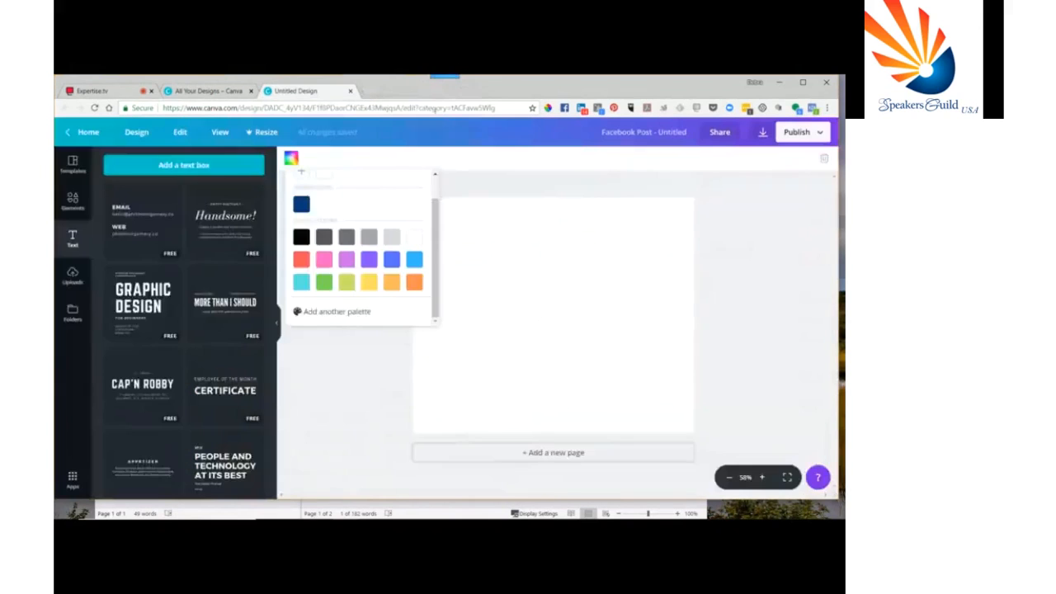
{"action": "scroll", "coordinate": [368, 272], "scroll_direction": "up", "scroll_amount": 2}
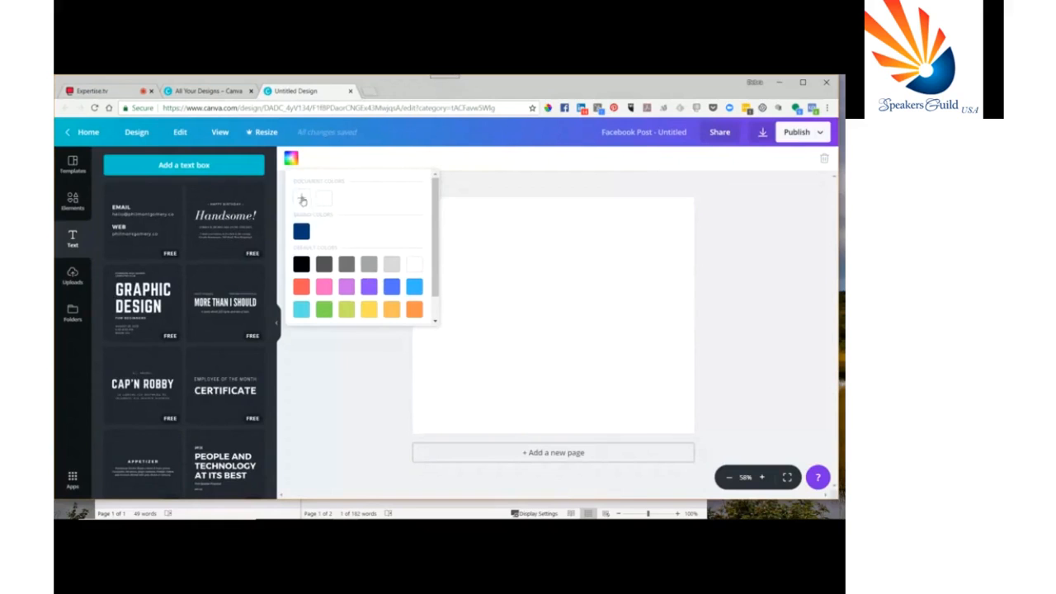
Step: Set the page background to the custom light blue #1cb9eb with the color picker
{"action": "left_click", "coordinate": [301, 200]}
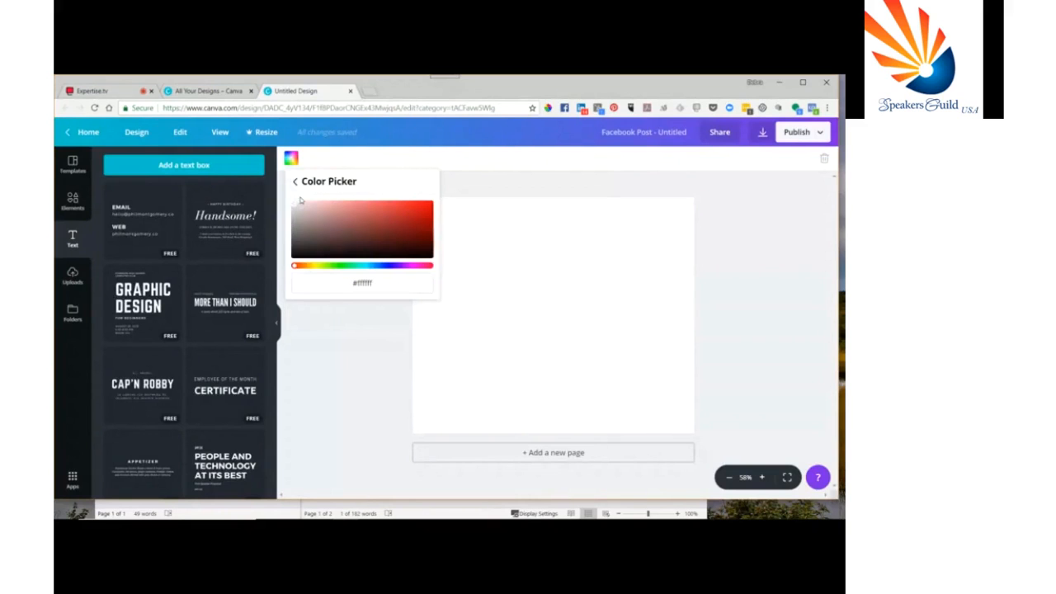
{"action": "left_click", "coordinate": [372, 266]}
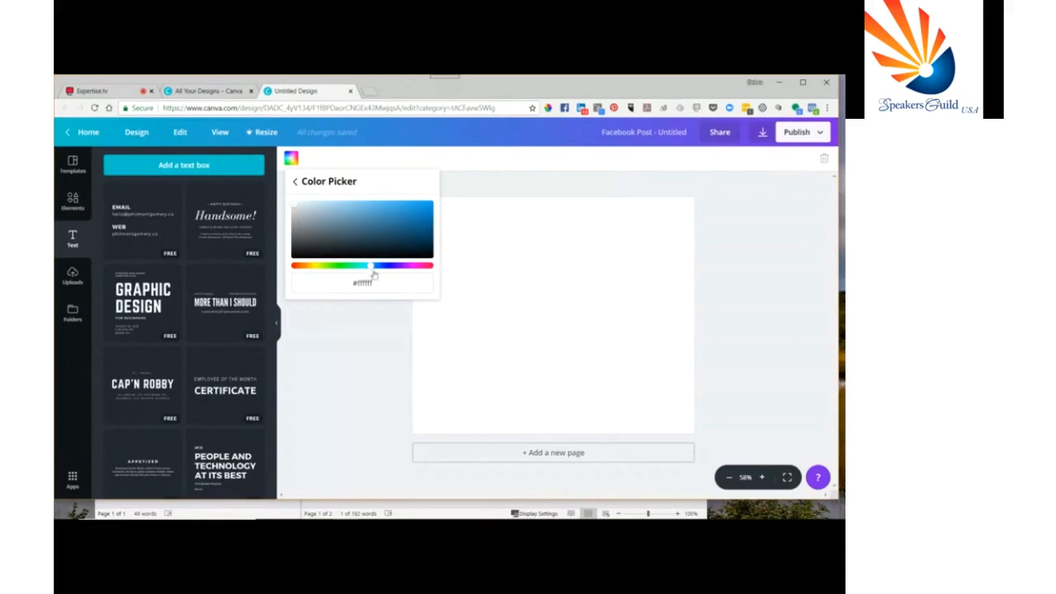
{"action": "left_click", "coordinate": [379, 268]}
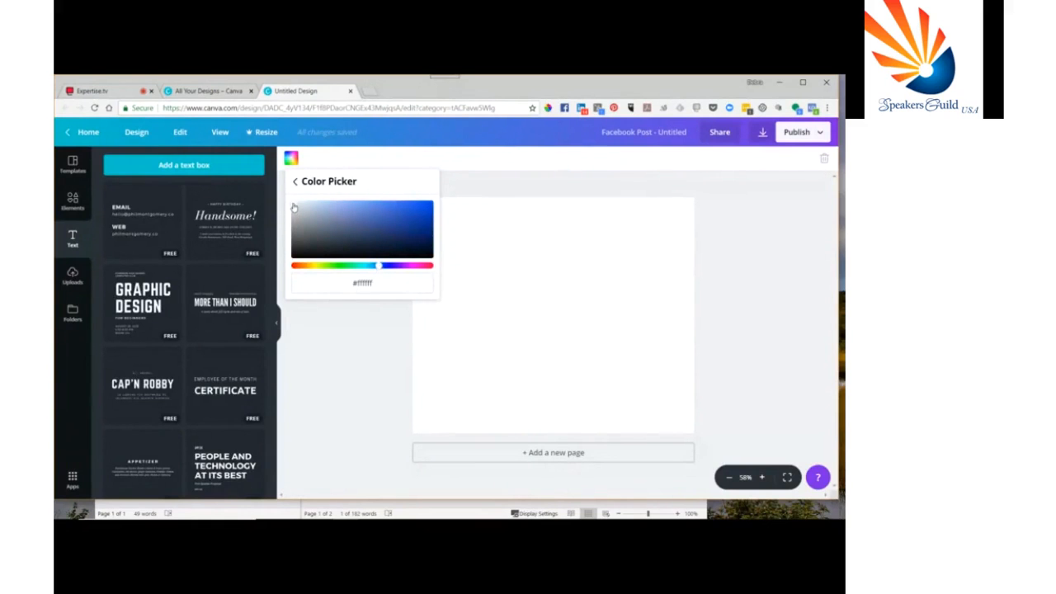
{"action": "mouse_move", "coordinate": [294, 208]}
{"action": "left_mouse_down"}
{"action": "mouse_move", "coordinate": [339, 217]}
{"action": "mouse_move", "coordinate": [425, 202]}
{"action": "mouse_move", "coordinate": [417, 205]}
{"action": "left_mouse_up"}
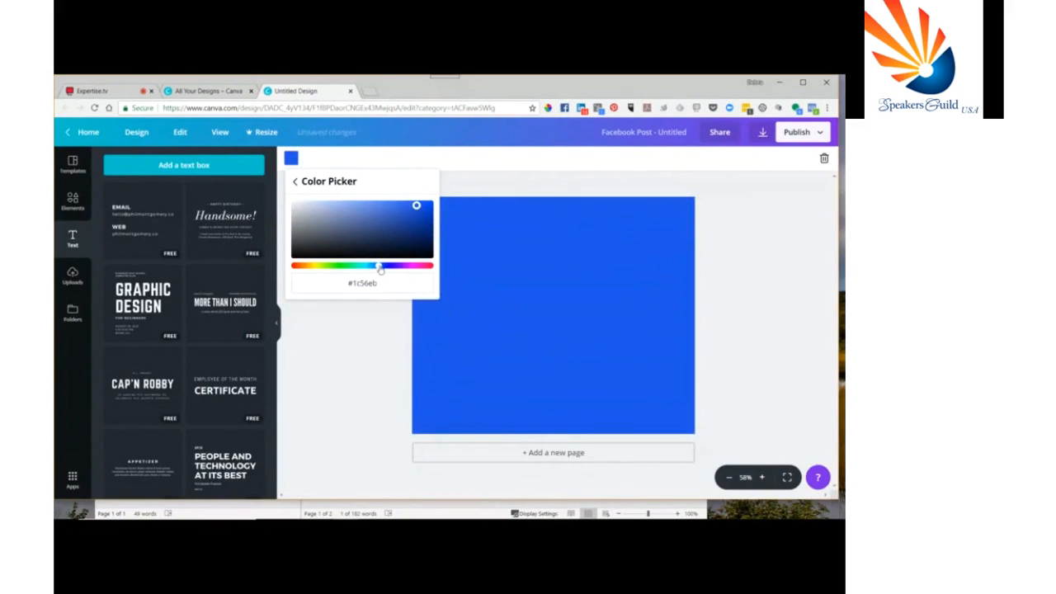
{"action": "left_click_drag", "start_coordinate": [378, 268], "coordinate": [369, 270]}
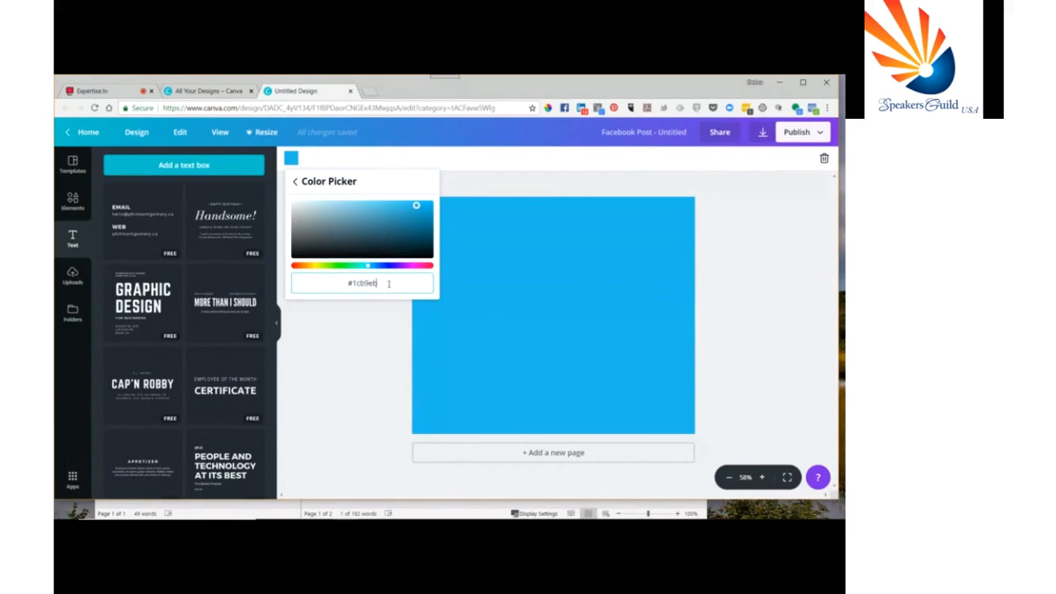
{"action": "left_click", "coordinate": [332, 350]}
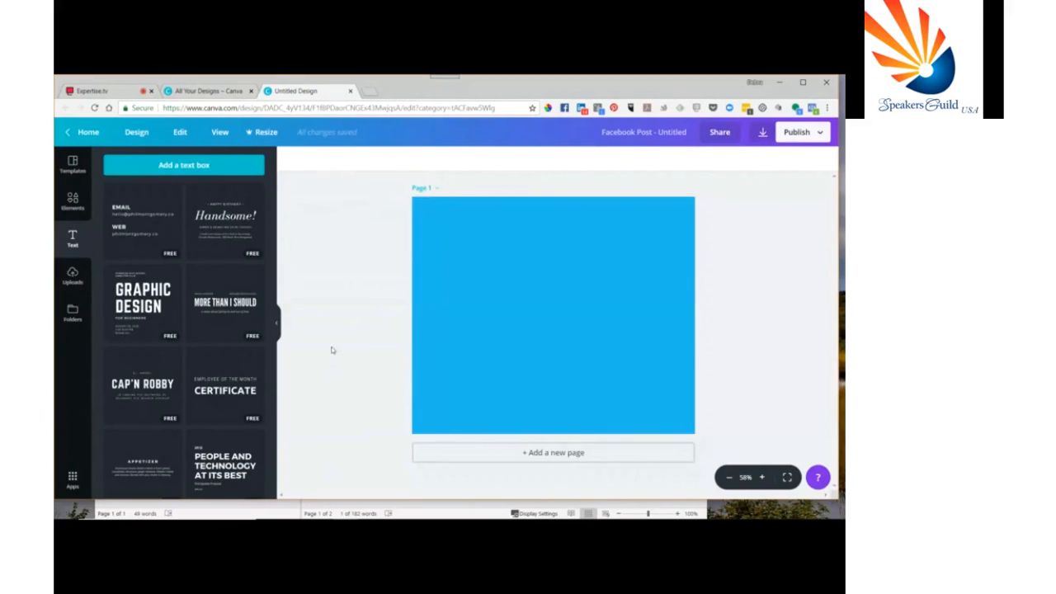
Step: Clear the Lines search from the elements and look through the complete list of element categories again
{"action": "left_click", "coordinate": [71, 201]}
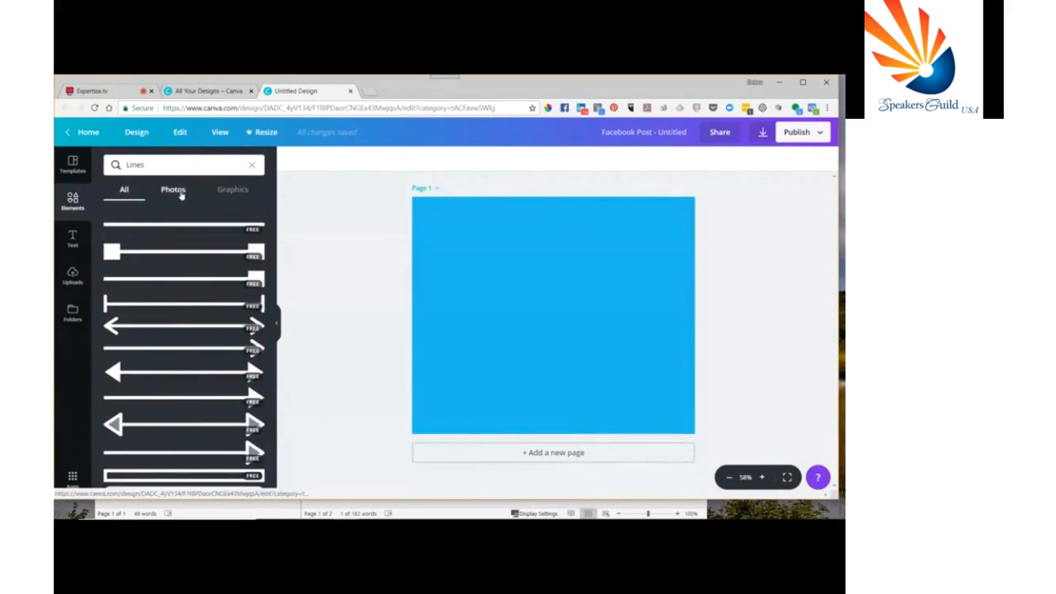
{"action": "left_click", "coordinate": [234, 190]}
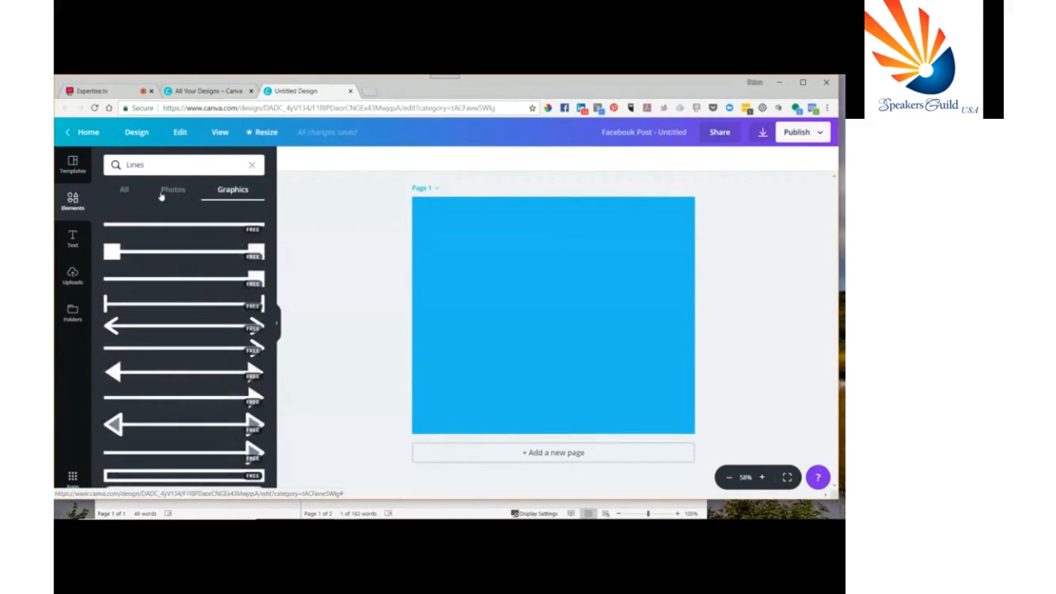
{"action": "left_click", "coordinate": [169, 192]}
{"action": "left_click", "coordinate": [122, 192]}
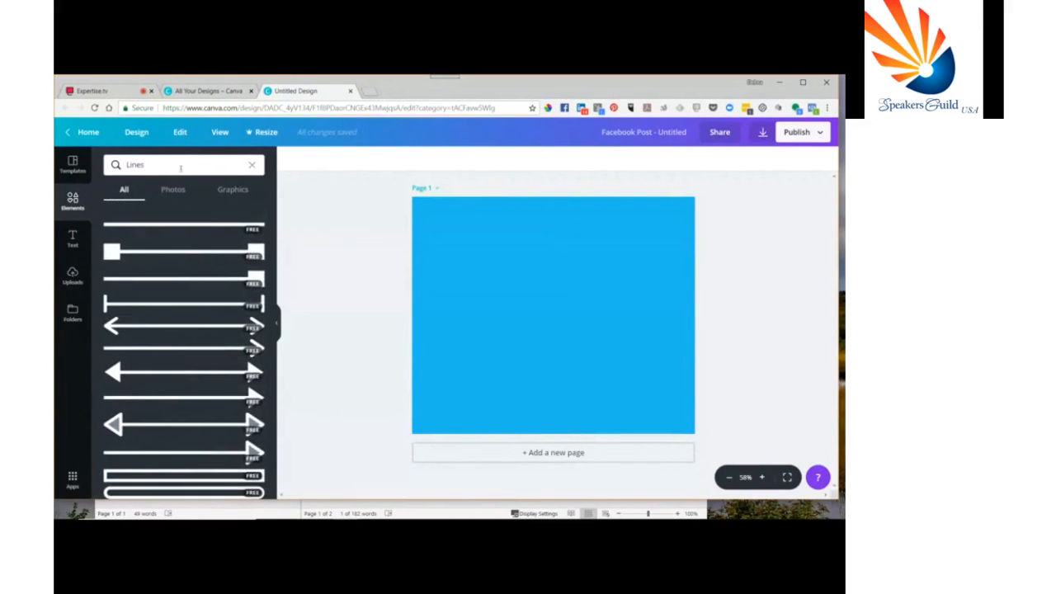
{"action": "left_click", "coordinate": [253, 166]}
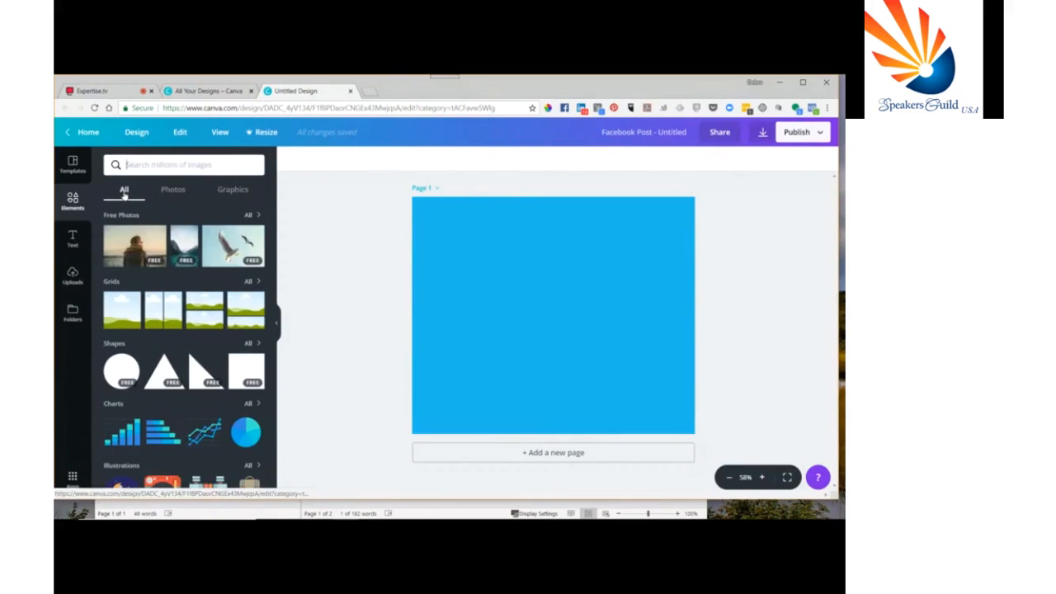
{"action": "scroll", "coordinate": [129, 384], "scroll_direction": "down", "scroll_amount": 1}
{"action": "scroll", "coordinate": [128, 385], "scroll_direction": "down", "scroll_amount": 5}
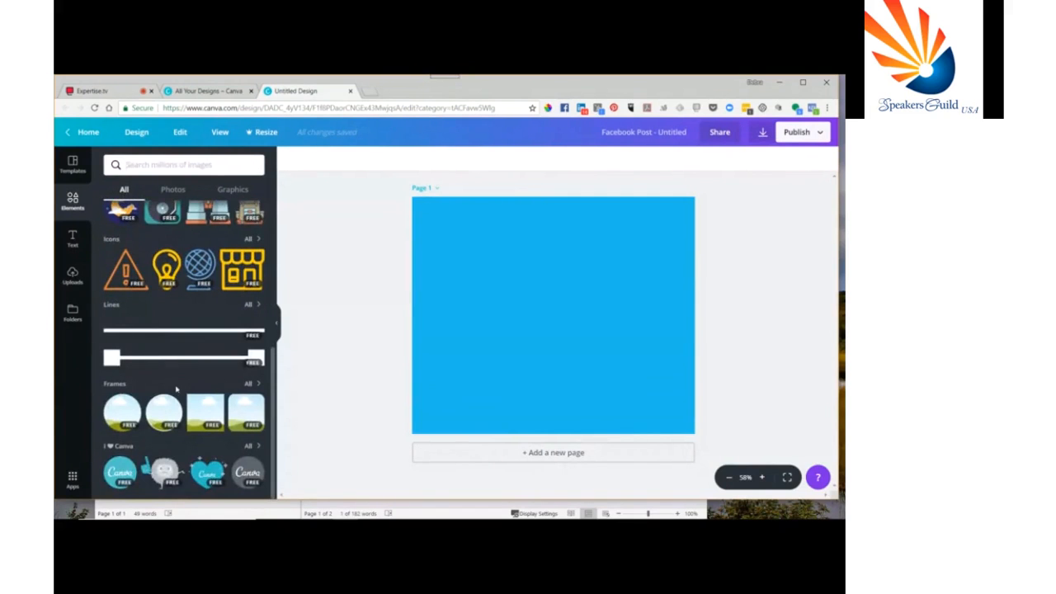
{"action": "scroll", "coordinate": [176, 389], "scroll_direction": "up", "scroll_amount": 5}
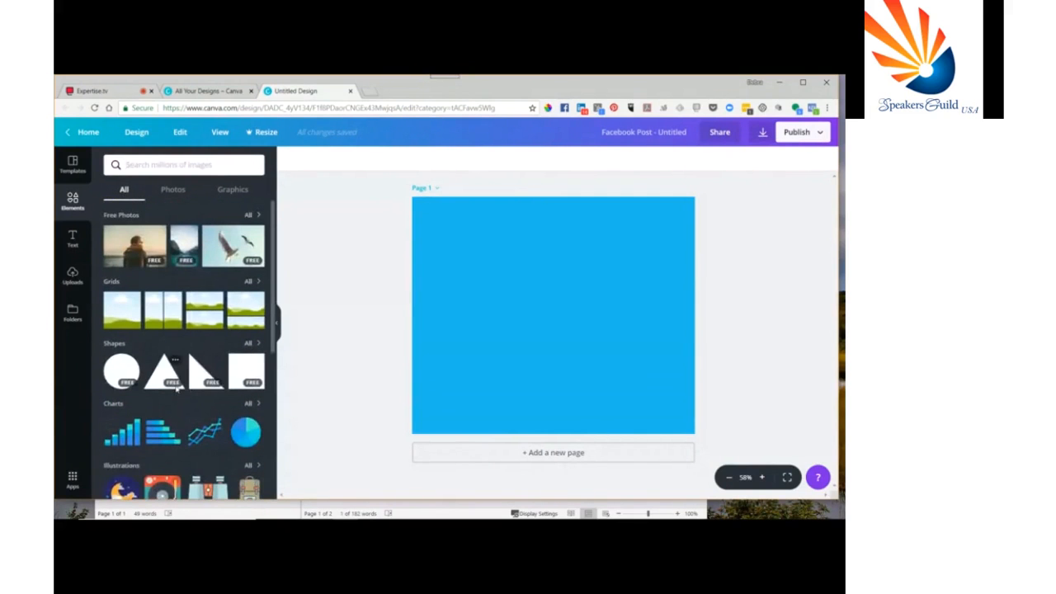
{"action": "left_click", "coordinate": [135, 133]}
{"action": "left_click", "coordinate": [218, 133]}
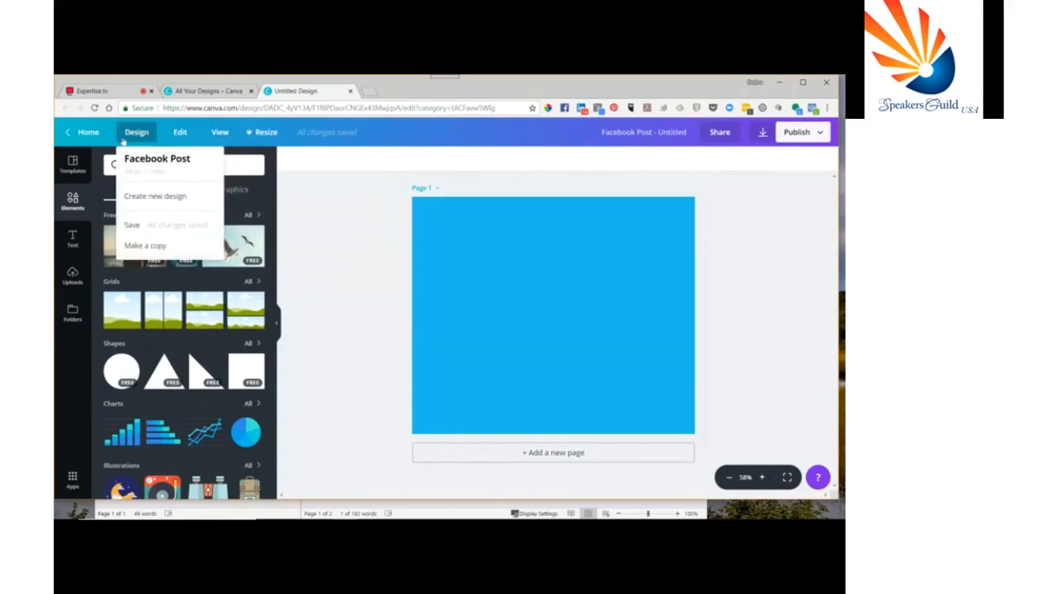
{"action": "left_click", "coordinate": [71, 204]}
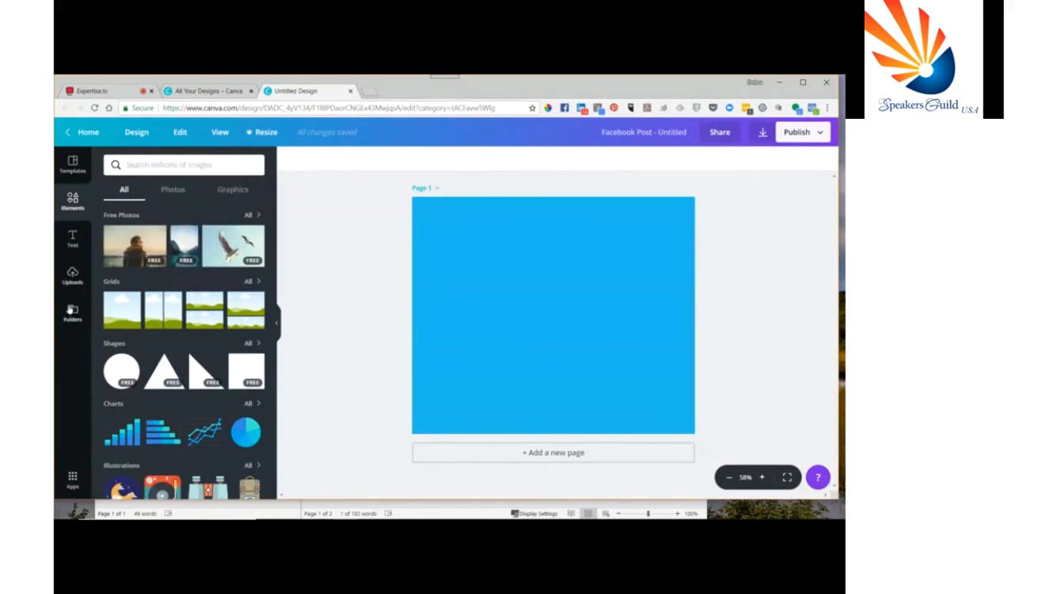
{"action": "left_click", "coordinate": [517, 251]}
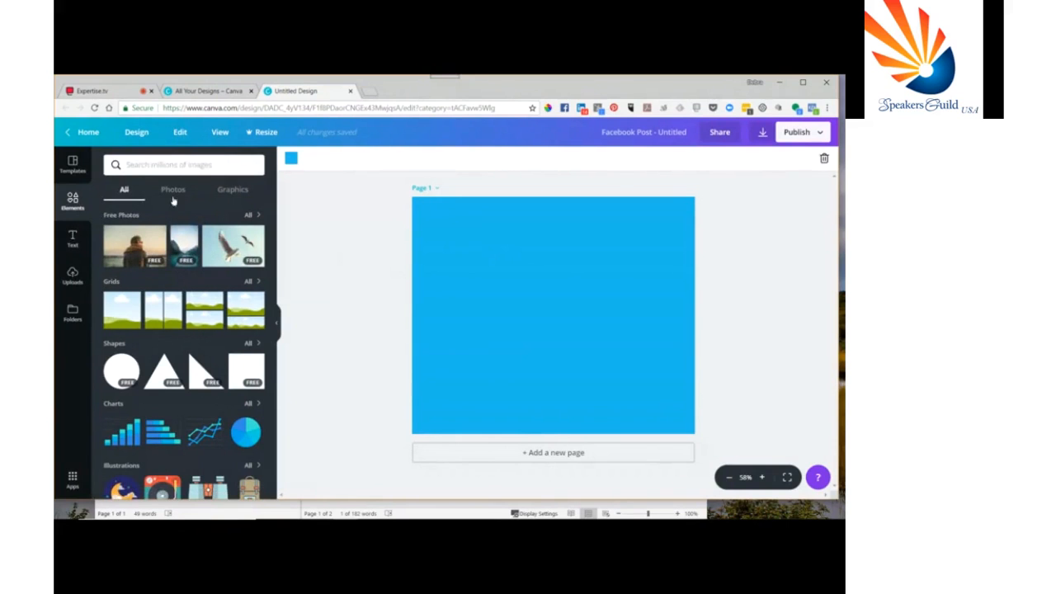
Step: Leave the Facebook Post for the home page and open the existing Instagram Post Speaker of the Day design
{"action": "left_click", "coordinate": [84, 132]}
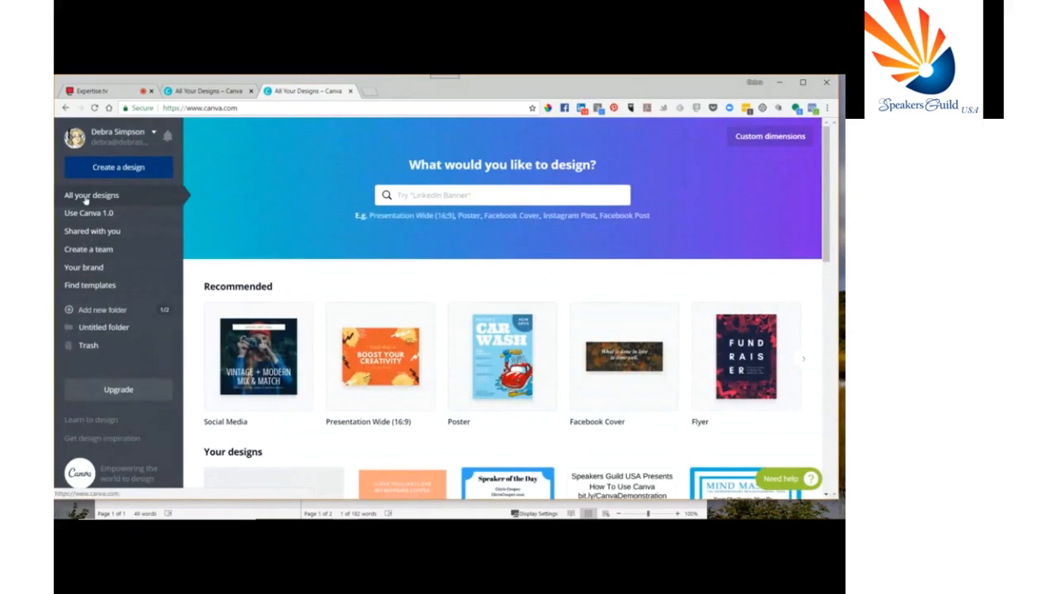
{"action": "scroll", "coordinate": [289, 310], "scroll_direction": "down", "scroll_amount": 2}
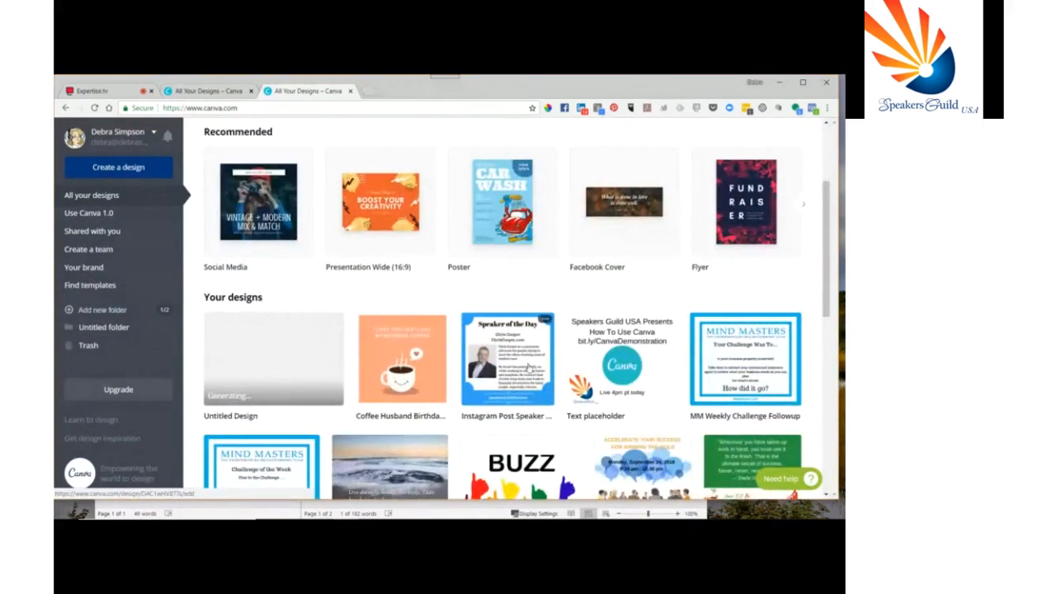
{"action": "left_click", "coordinate": [527, 367]}
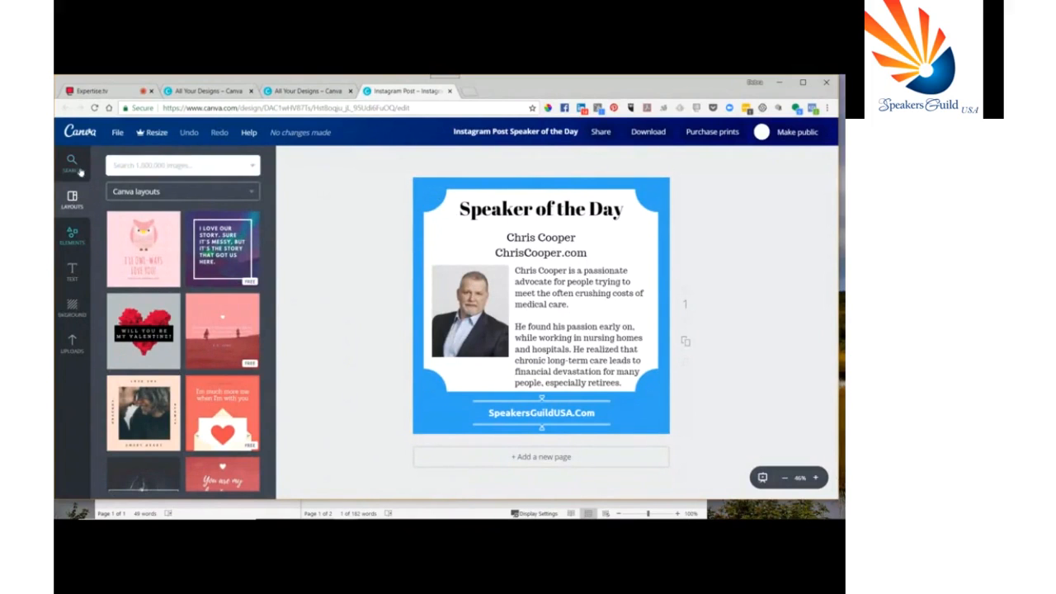
Step: View the Speaker of the Day design's file options, close that design and reopen the blue untitled Facebook Post from the designs list
{"action": "left_click", "coordinate": [116, 132]}
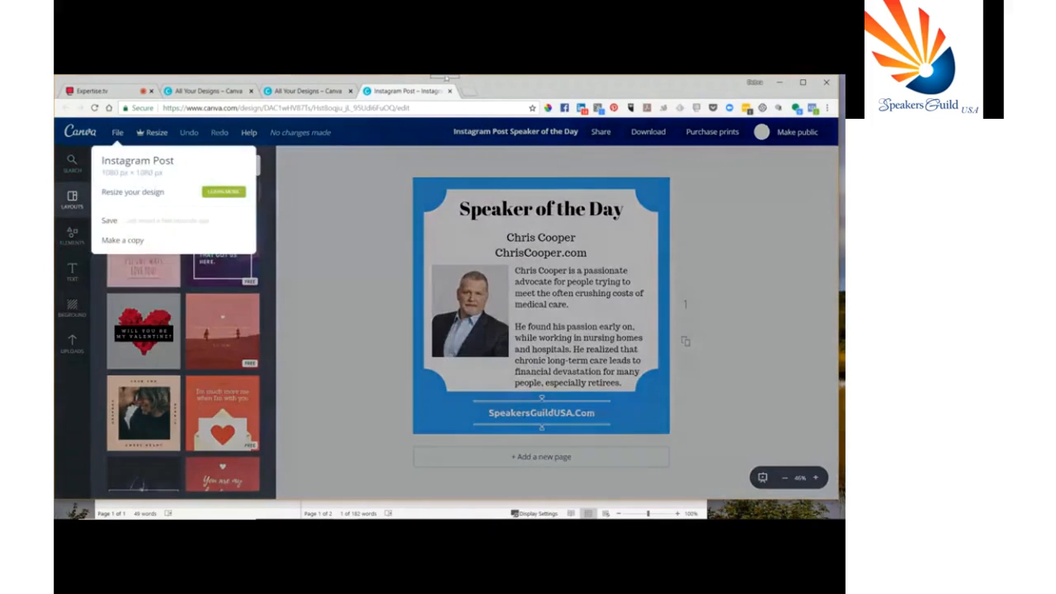
{"action": "left_click", "coordinate": [449, 91]}
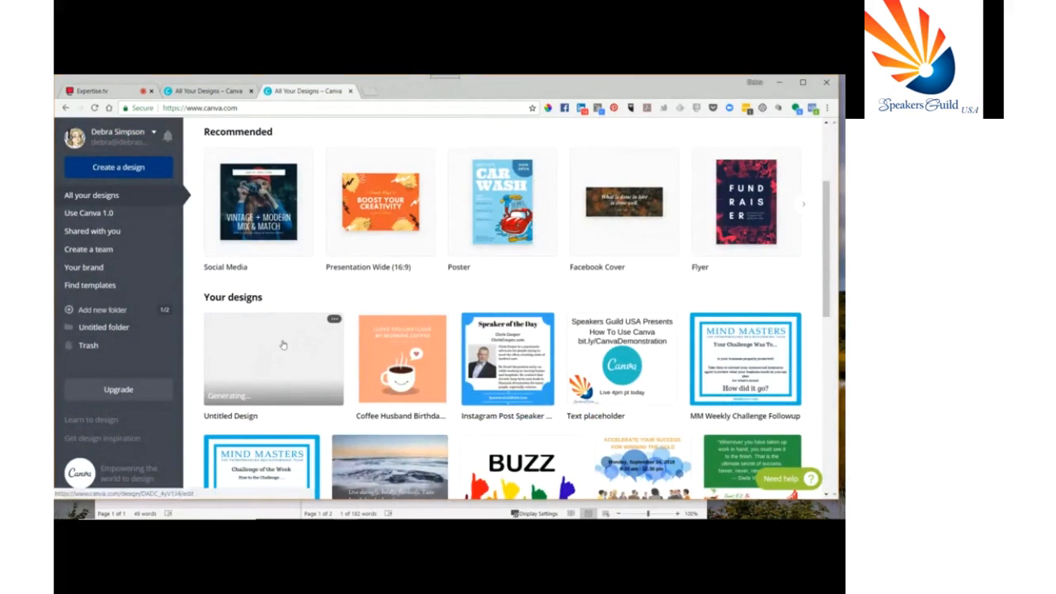
{"action": "left_click", "coordinate": [335, 321]}
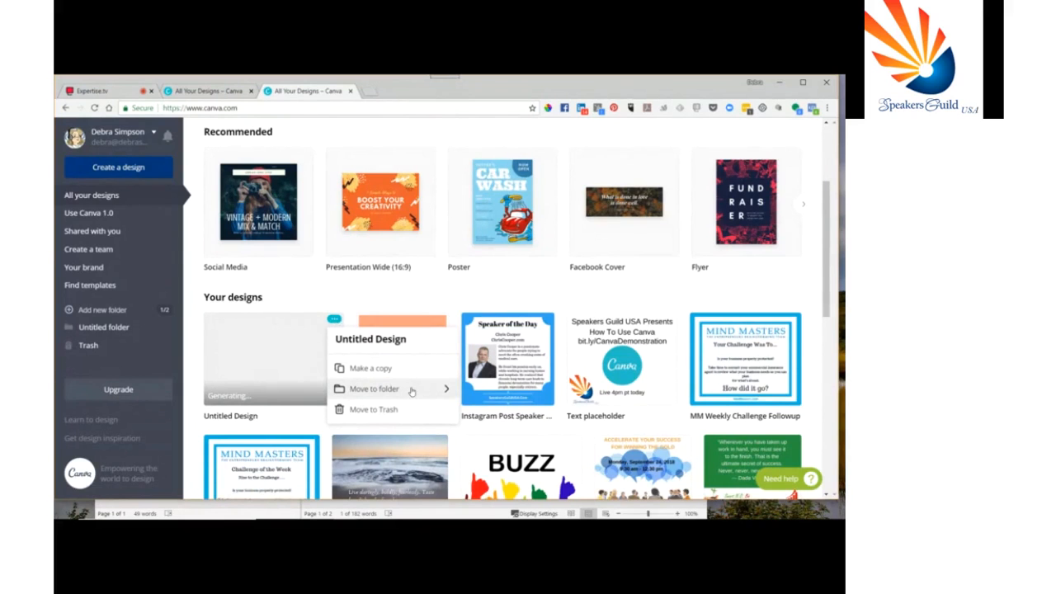
{"action": "left_click", "coordinate": [374, 410]}
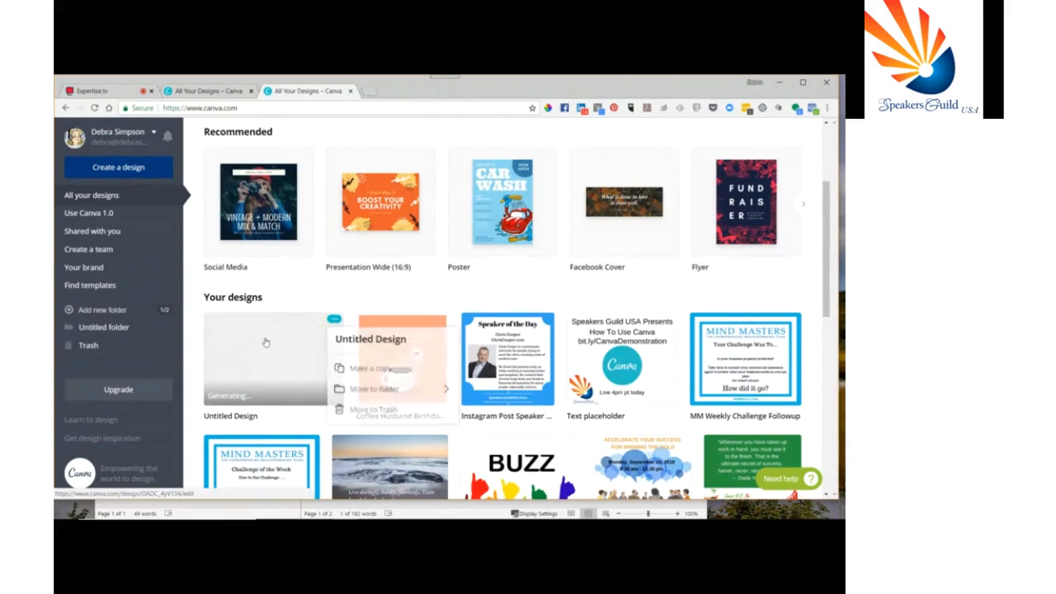
{"action": "left_click", "coordinate": [266, 342]}
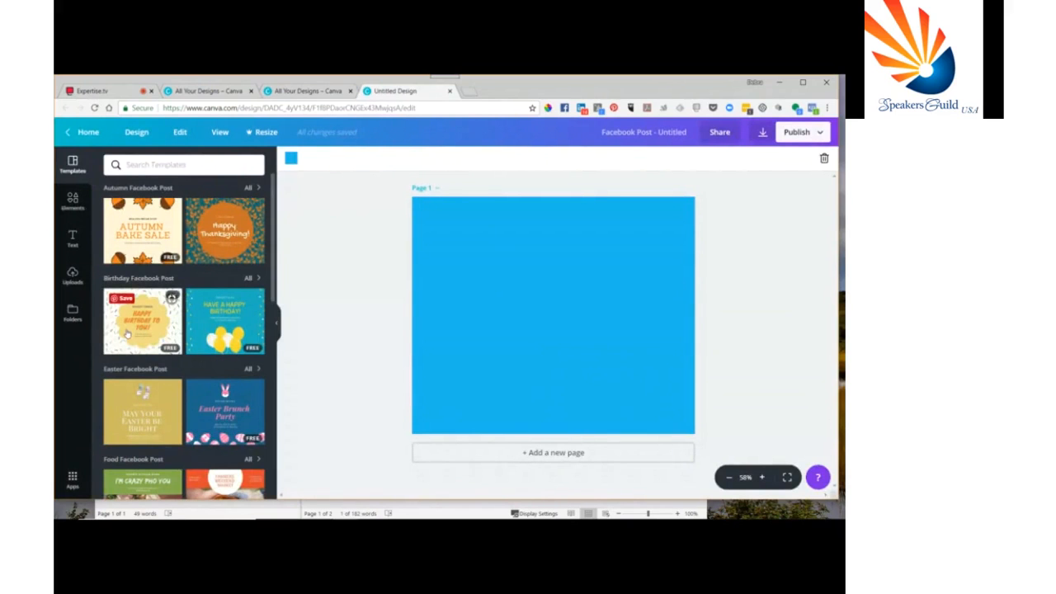
Step: Look through the Facebook Post templates and apply the confetti "Happy Birthday to You!" birthday template to the page
{"action": "scroll", "coordinate": [128, 333], "scroll_direction": "down", "scroll_amount": 10}
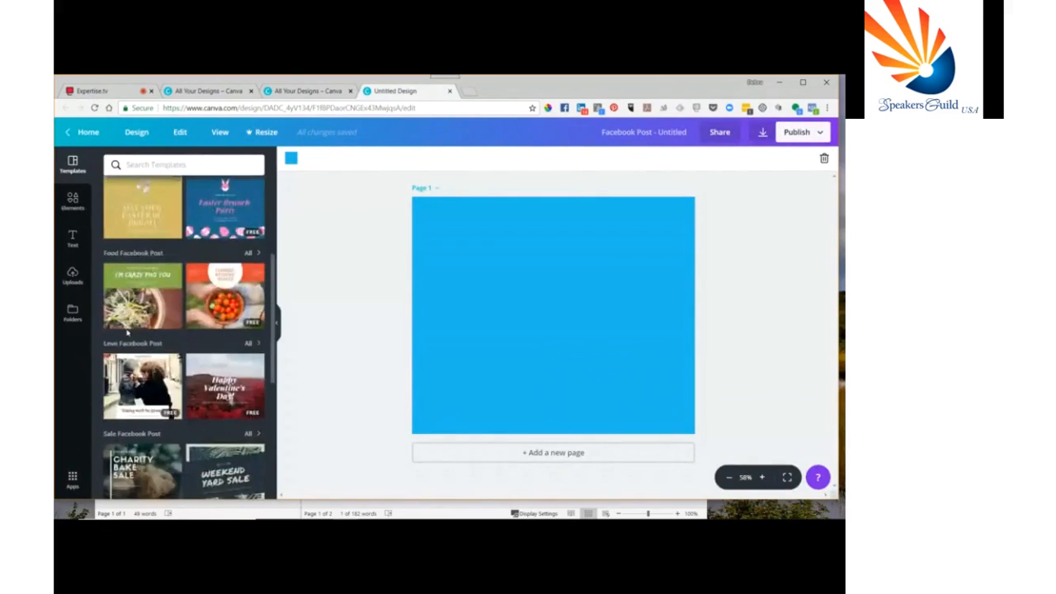
{"action": "scroll", "coordinate": [128, 332], "scroll_direction": "up", "scroll_amount": 10}
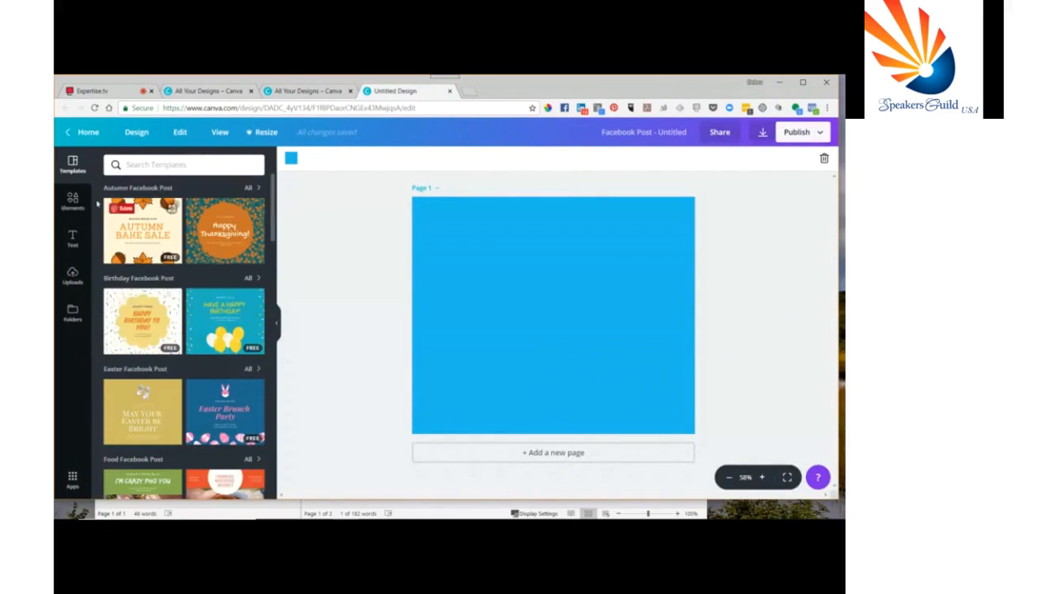
{"action": "left_click", "coordinate": [132, 311]}
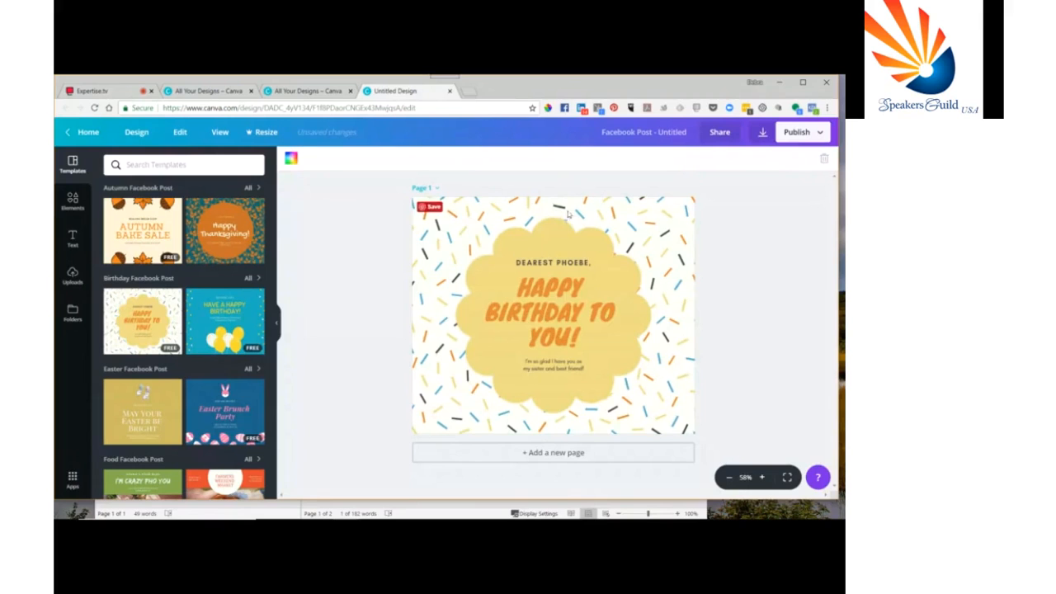
Step: Delete the yellow scalloped badge and all the birthday text from the page, keeping only the confetti background
{"action": "left_click", "coordinate": [554, 236]}
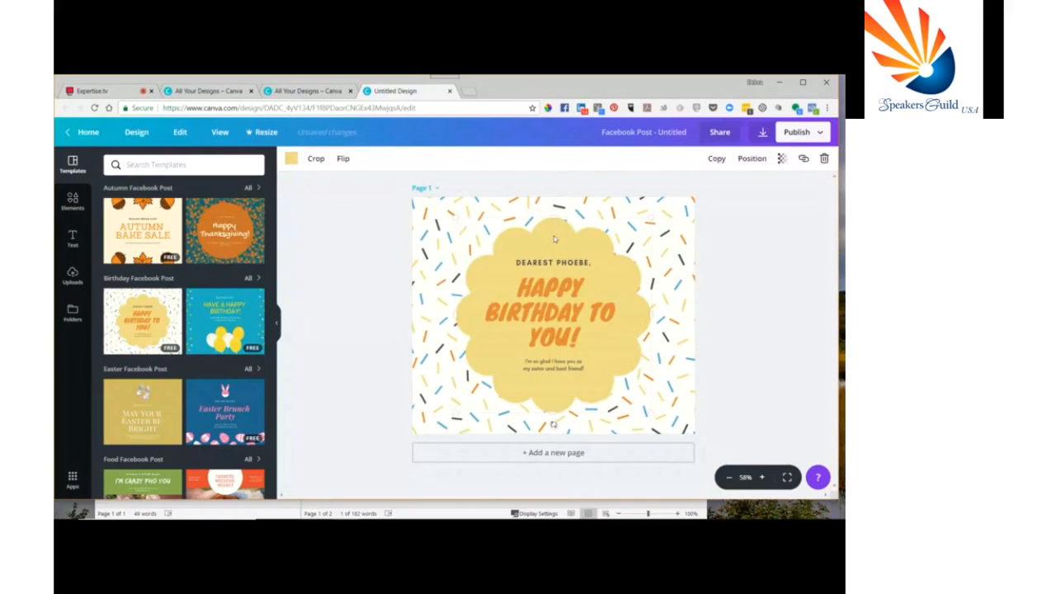
{"action": "key", "text": "Delete"}
{"action": "left_click", "coordinate": [559, 263]}
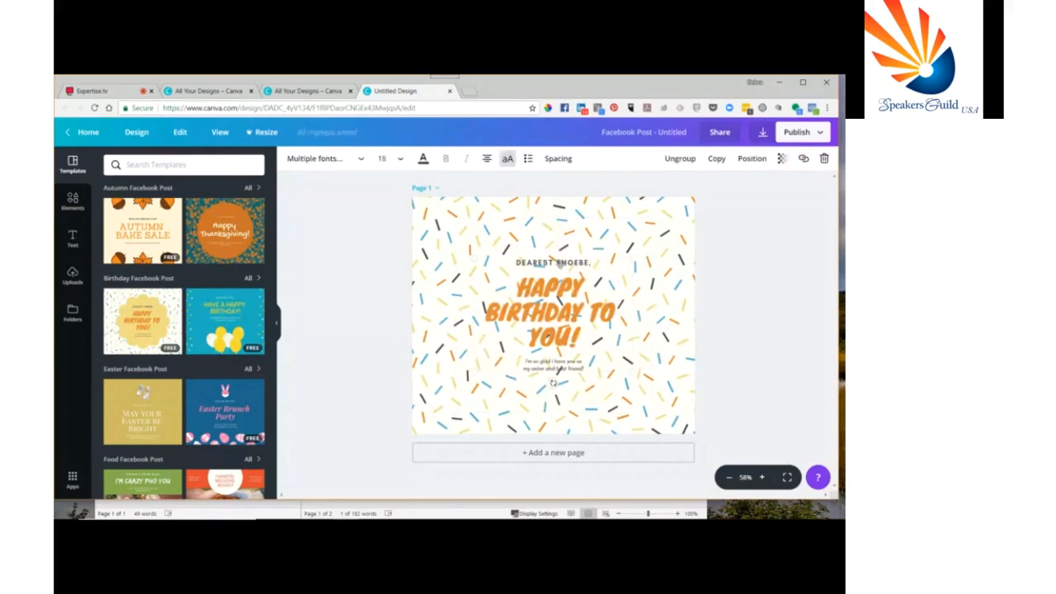
{"action": "left_click", "coordinate": [558, 262]}
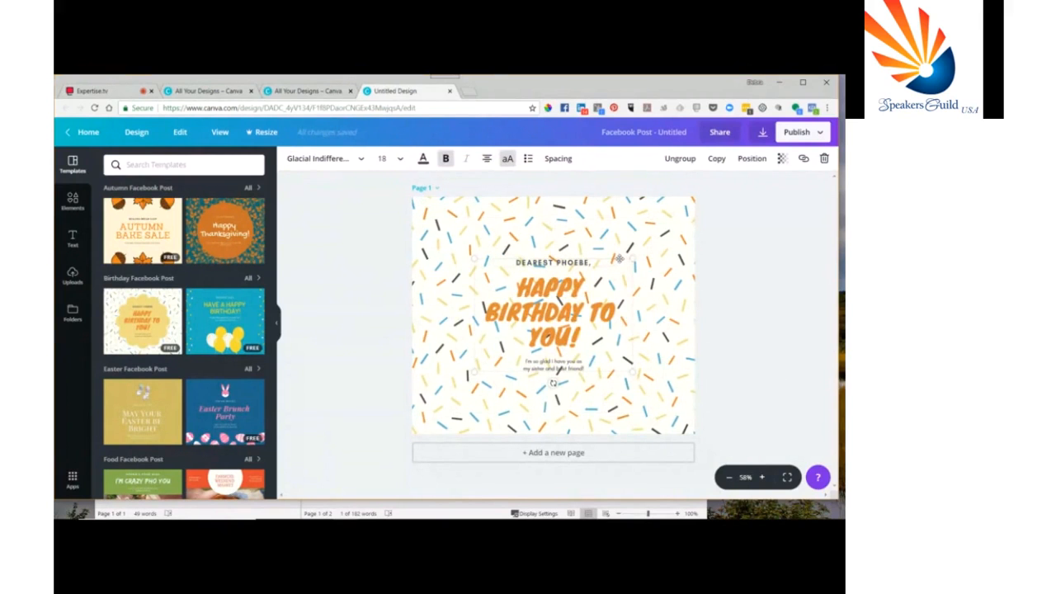
{"action": "key", "text": "Delete"}
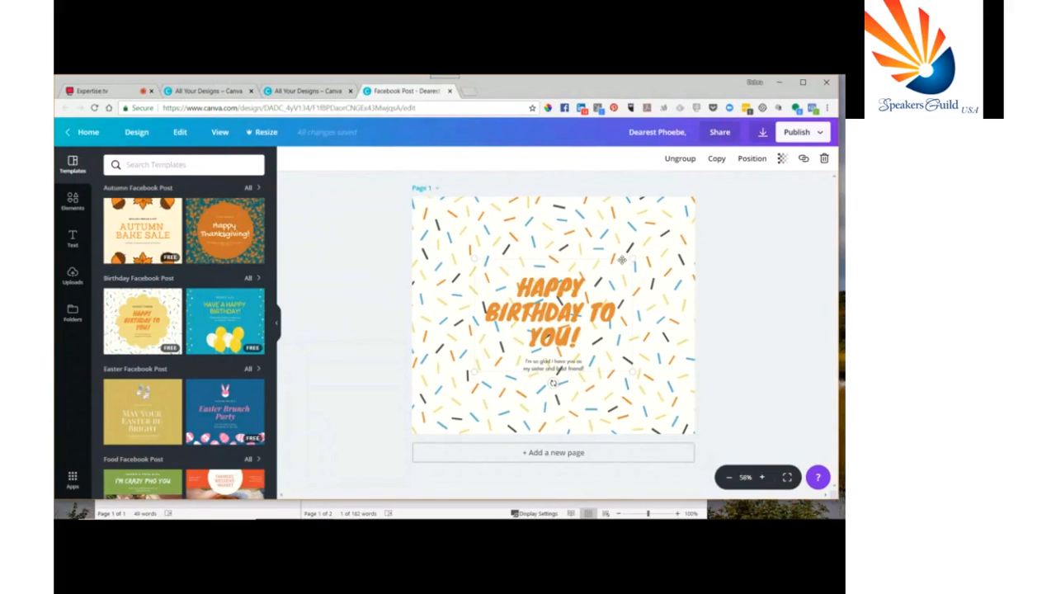
{"action": "key", "text": "Delete"}
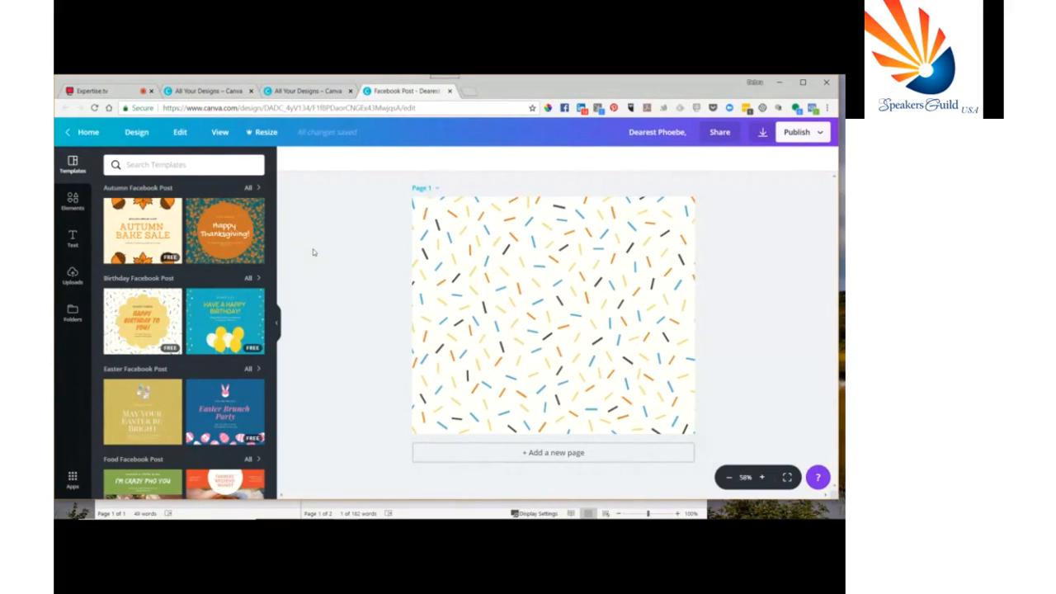
Step: Add the solid heart from the complete Shapes collection to the confetti page
{"action": "left_click", "coordinate": [76, 203]}
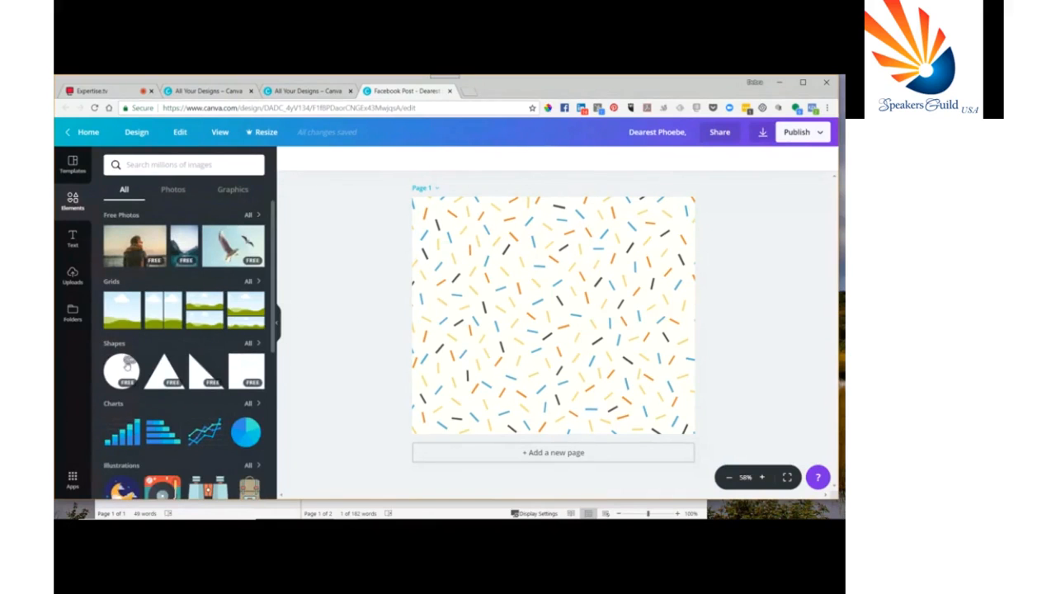
{"action": "left_click", "coordinate": [250, 344]}
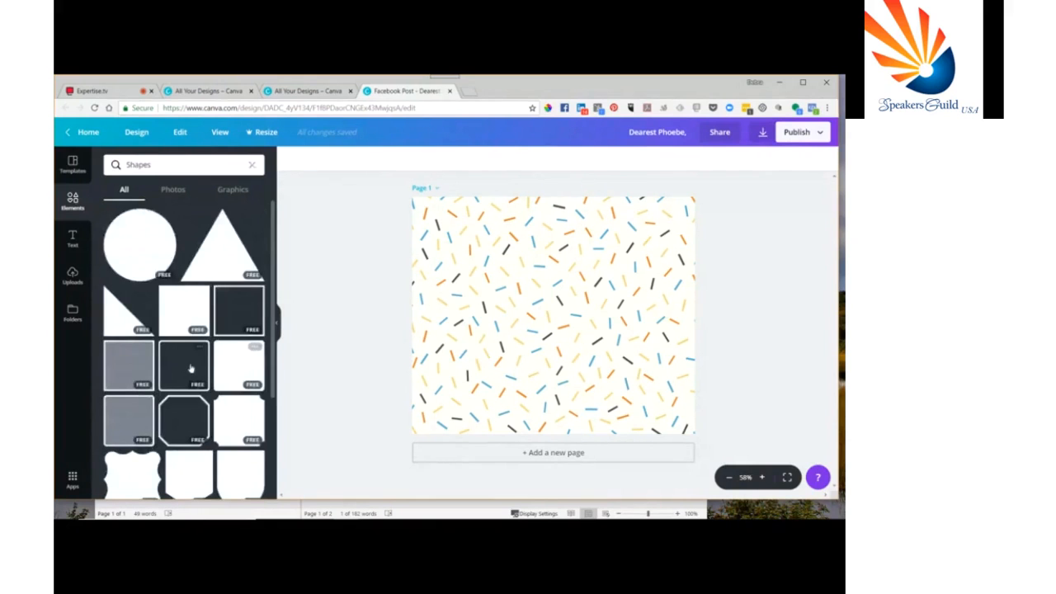
{"action": "scroll", "coordinate": [190, 369], "scroll_direction": "down", "scroll_amount": 3}
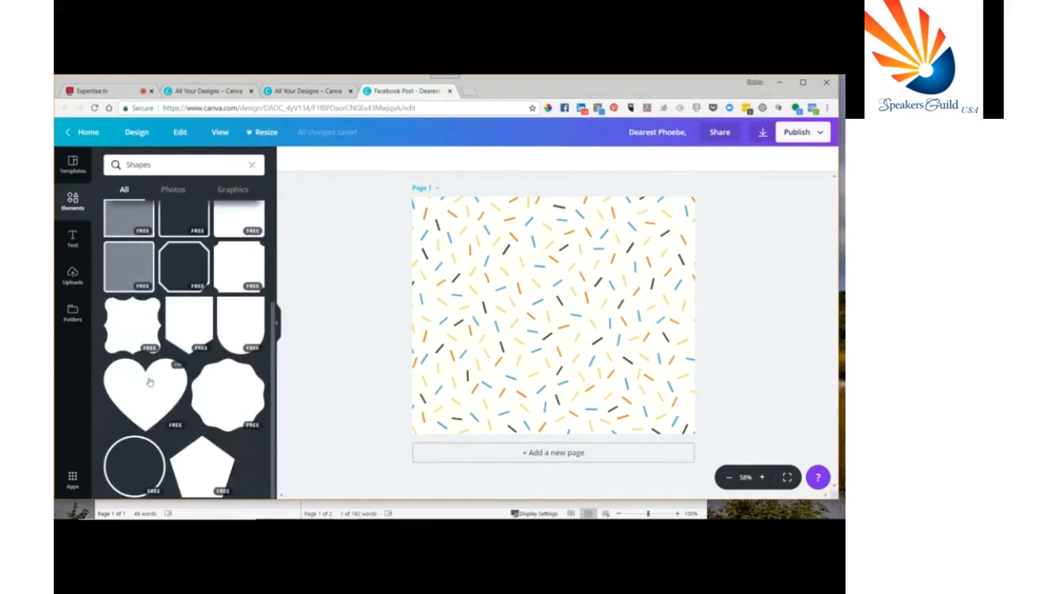
{"action": "left_click", "coordinate": [144, 388]}
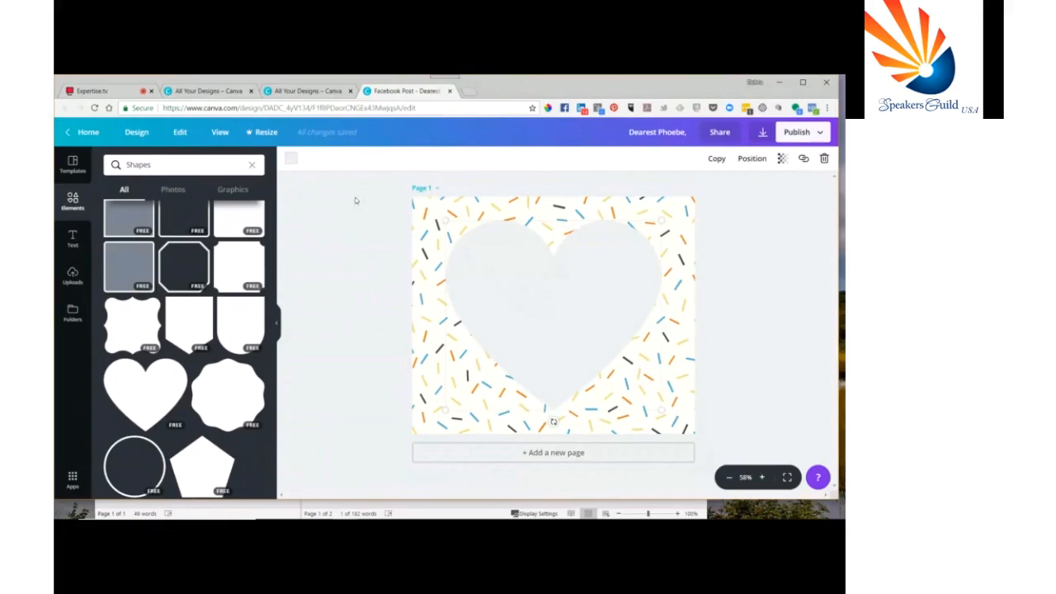
Step: Check the heart's color palette, try enlarging the heart slightly from its upper-left corner, and undo the resize
{"action": "left_click", "coordinate": [292, 160]}
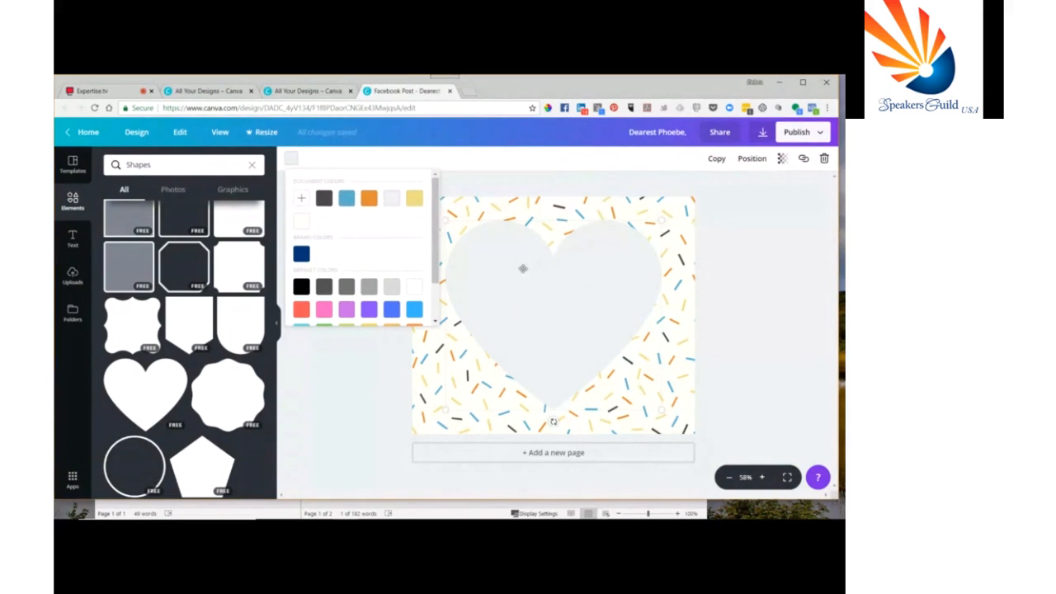
{"action": "left_click", "coordinate": [485, 251]}
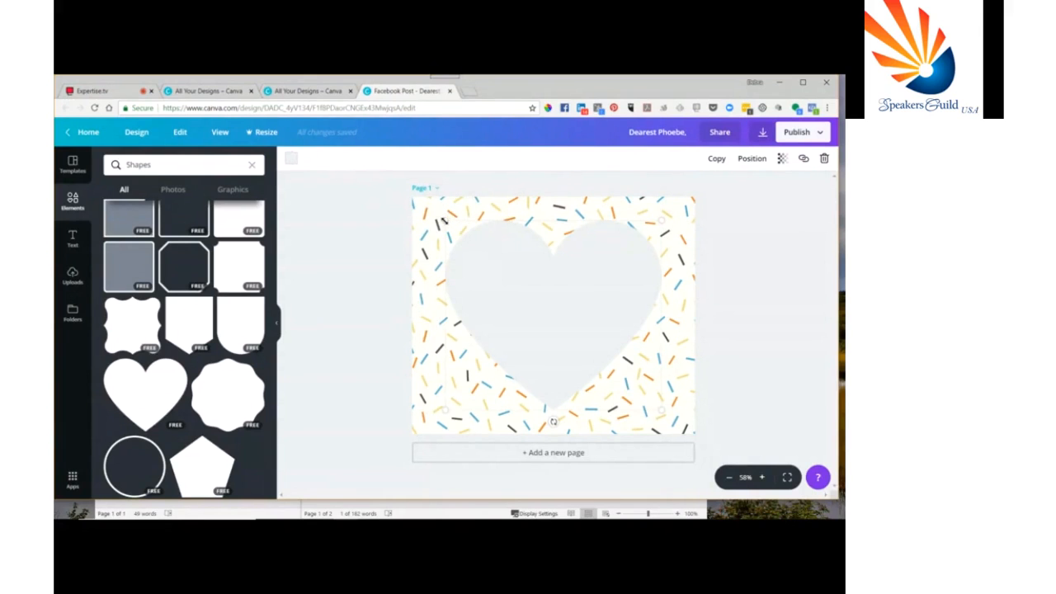
{"action": "left_click_drag", "start_coordinate": [442, 220], "coordinate": [436, 212]}
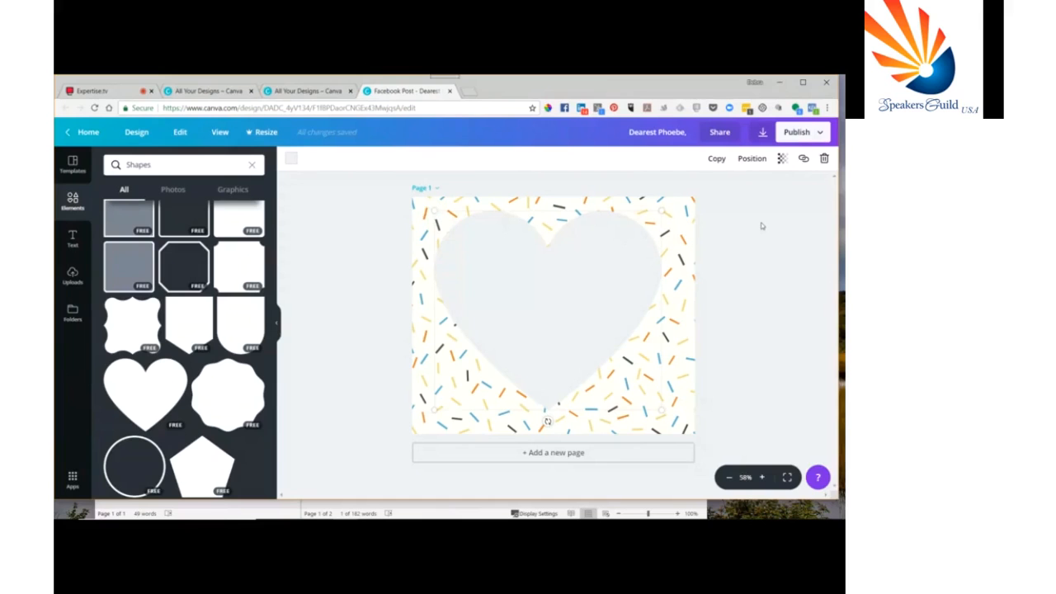
{"action": "key", "text": "ctrl+z"}
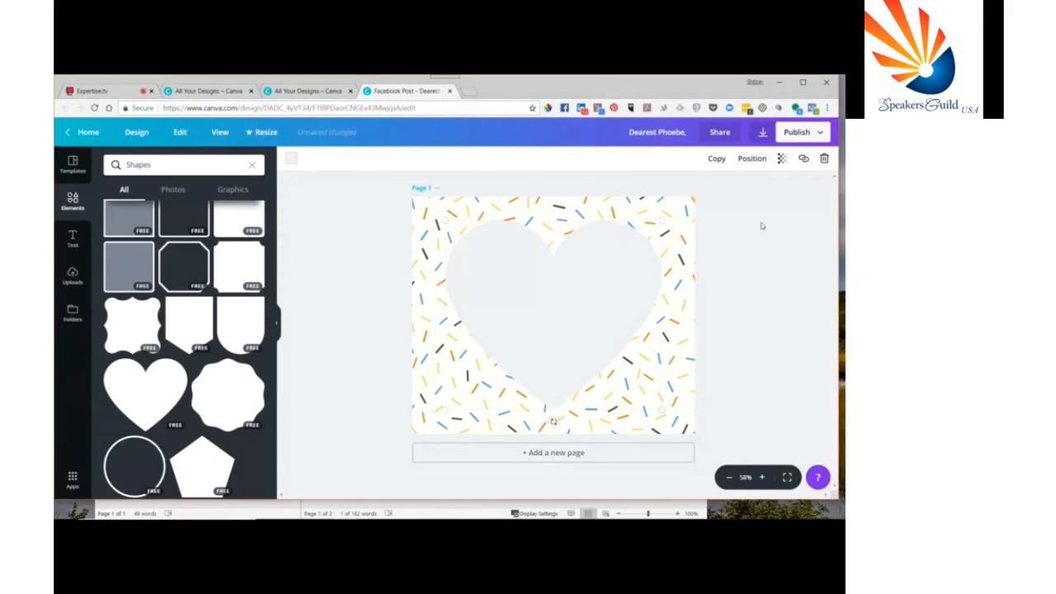
Step: Recolor the heart with the medium blue from the document colors
{"action": "left_click", "coordinate": [293, 158]}
{"action": "left_click", "coordinate": [346, 198]}
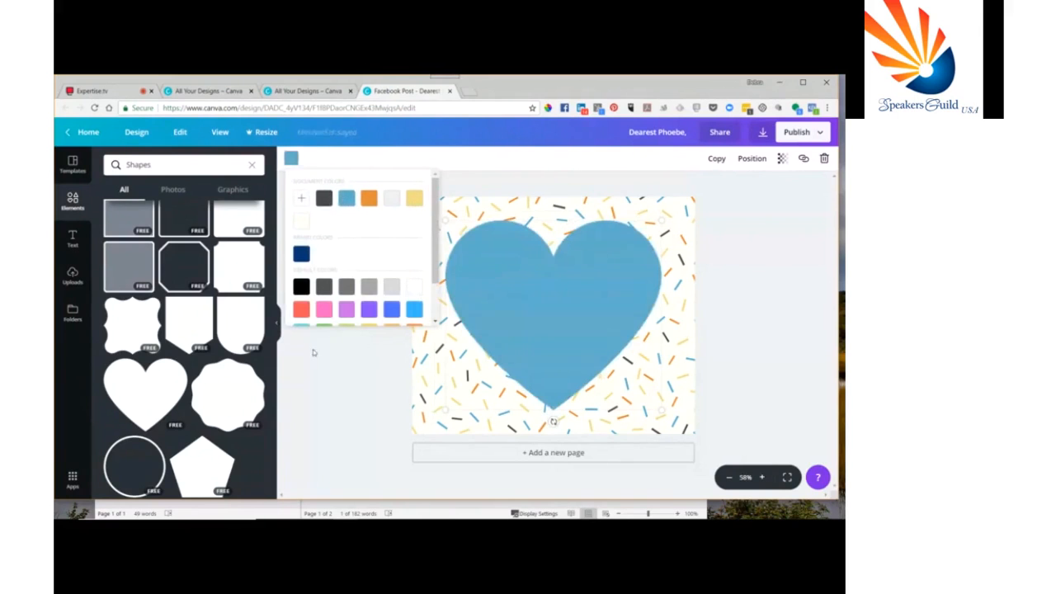
{"action": "left_click", "coordinate": [340, 392]}
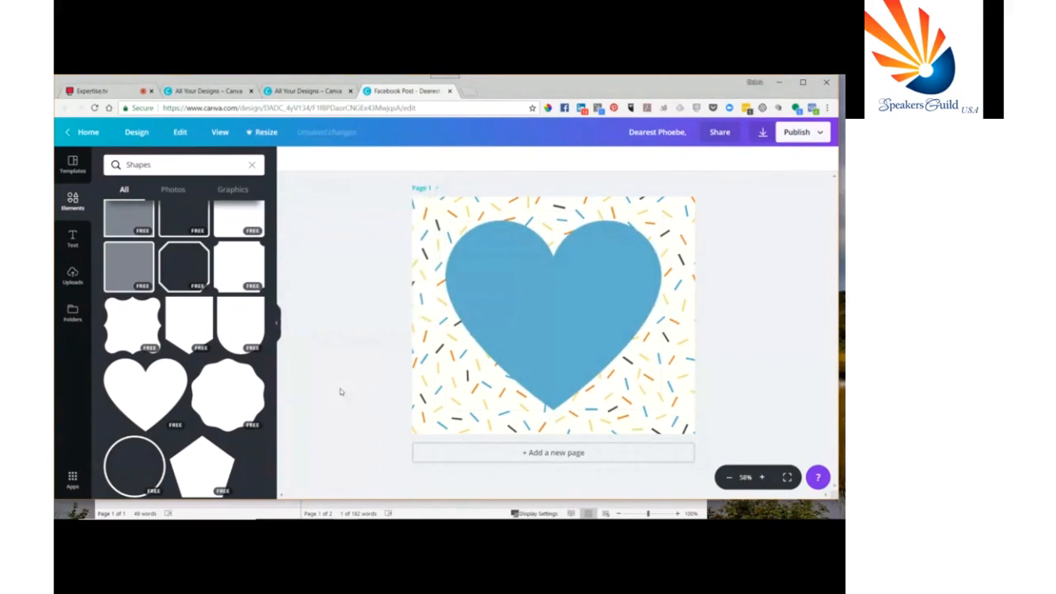
Step: Enlarge the blue heart to nearly fill the page and center it horizontally and vertically on the confetti background
{"action": "left_click", "coordinate": [582, 302]}
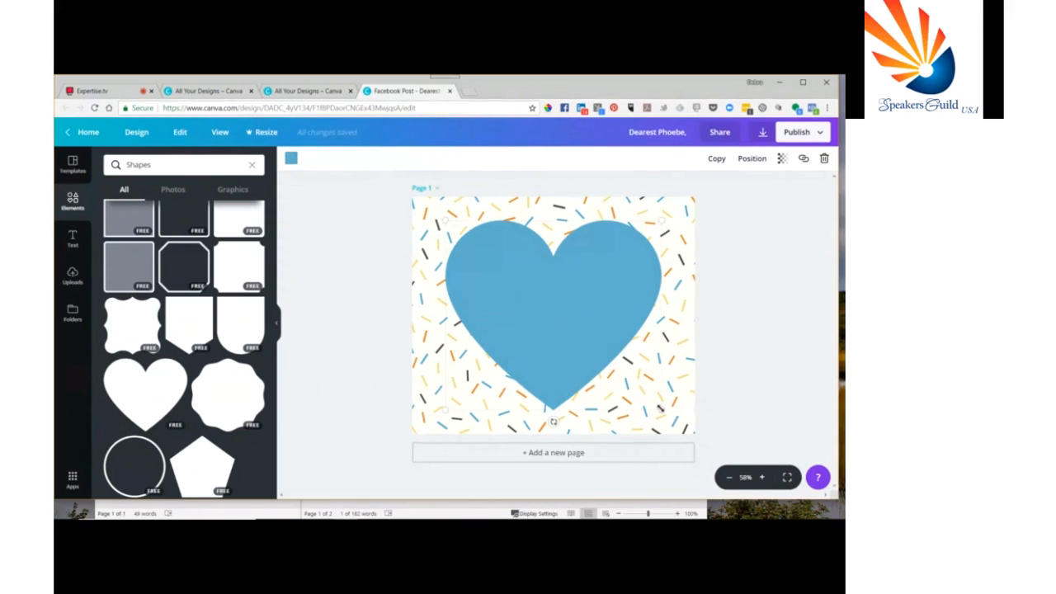
{"action": "left_click_drag", "start_coordinate": [660, 407], "coordinate": [687, 428]}
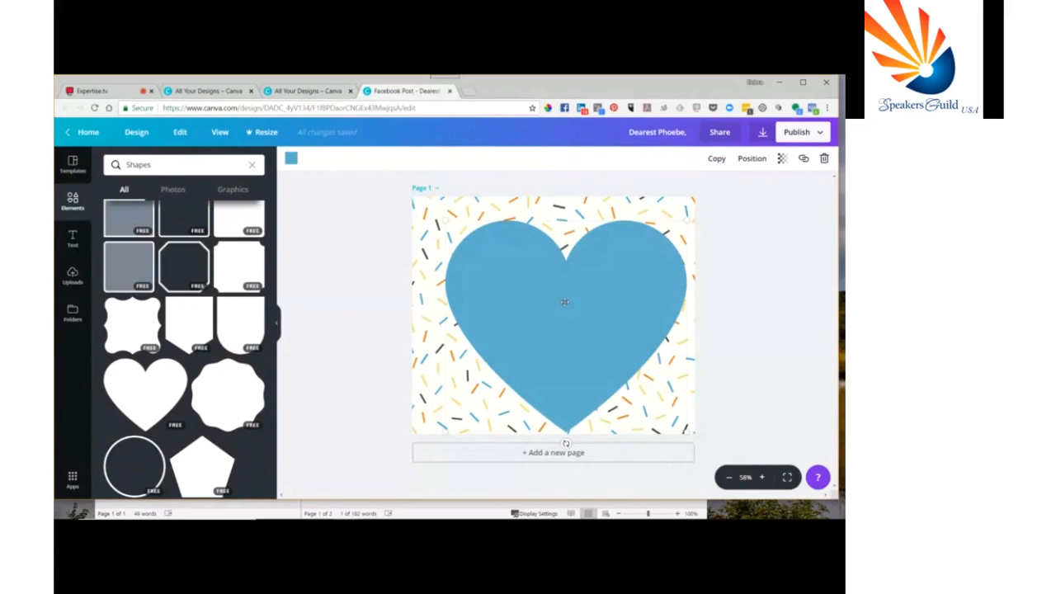
{"action": "left_click_drag", "start_coordinate": [565, 302], "coordinate": [558, 292]}
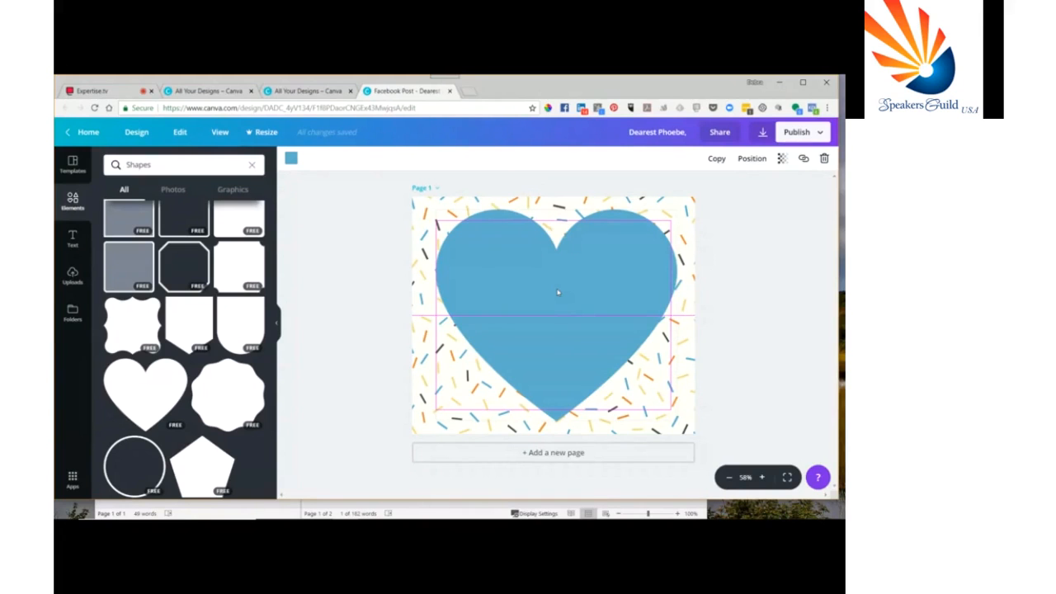
{"action": "left_click_drag", "start_coordinate": [558, 292], "coordinate": [554, 292]}
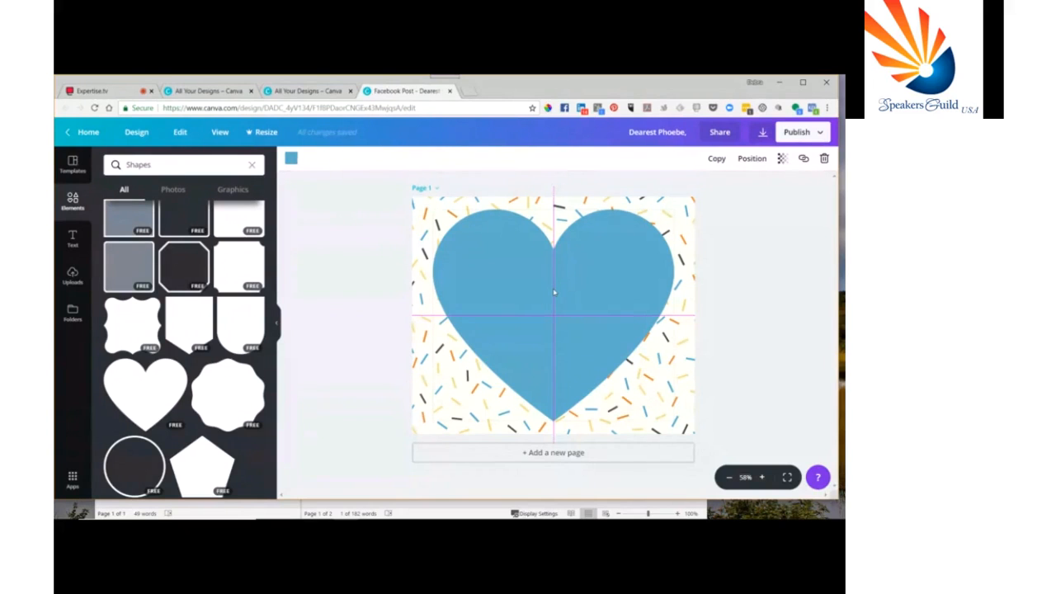
{"action": "left_click_drag", "start_coordinate": [554, 292], "coordinate": [552, 289]}
{"action": "left_click", "coordinate": [761, 289]}
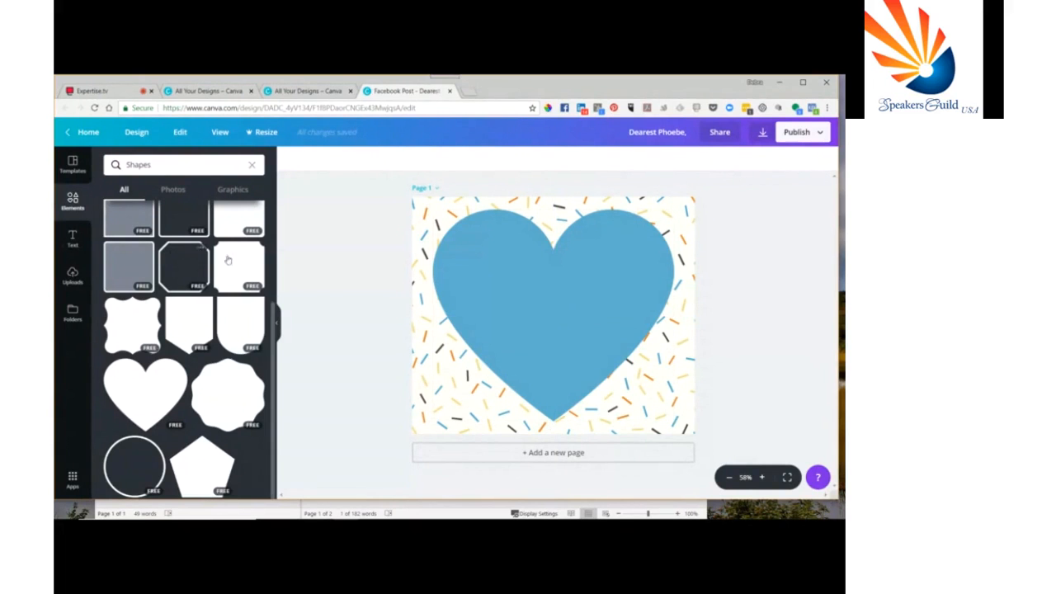
Step: Compare the graphics and photo results for Shapes, and clear the search to view the graphics categories
{"action": "left_click", "coordinate": [231, 190]}
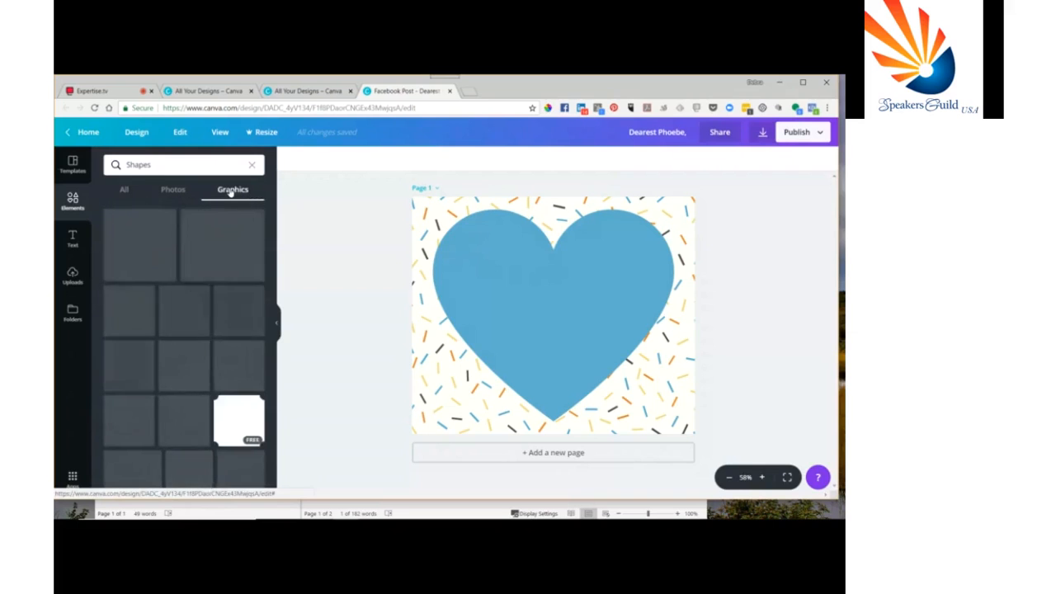
{"action": "scroll", "coordinate": [178, 305], "scroll_direction": "down", "scroll_amount": 4}
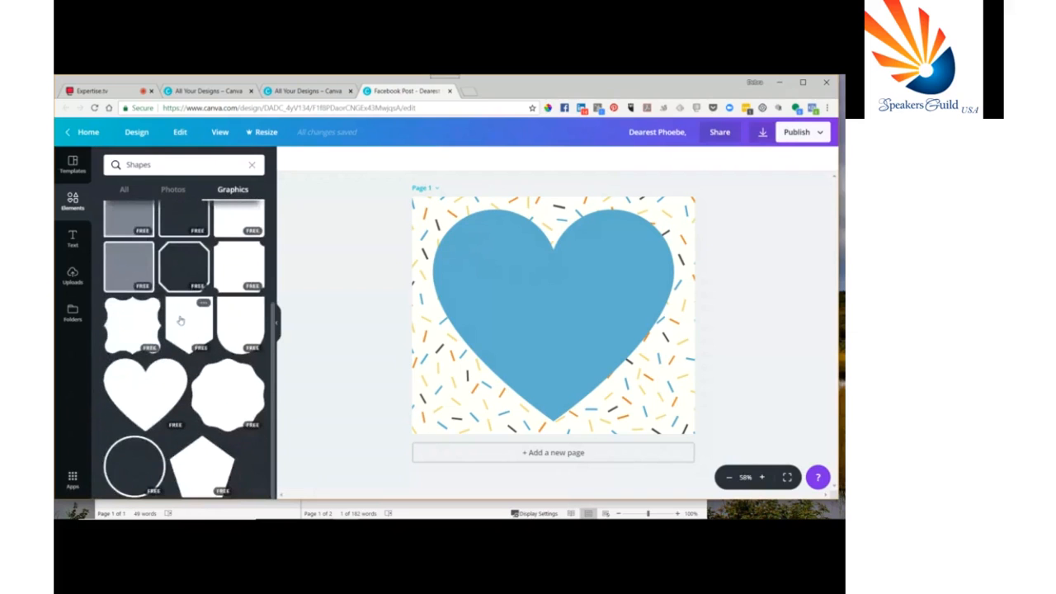
{"action": "scroll", "coordinate": [186, 338], "scroll_direction": "up", "scroll_amount": 1}
{"action": "scroll", "coordinate": [186, 338], "scroll_direction": "down", "scroll_amount": 1}
{"action": "scroll", "coordinate": [186, 338], "scroll_direction": "up", "scroll_amount": 2}
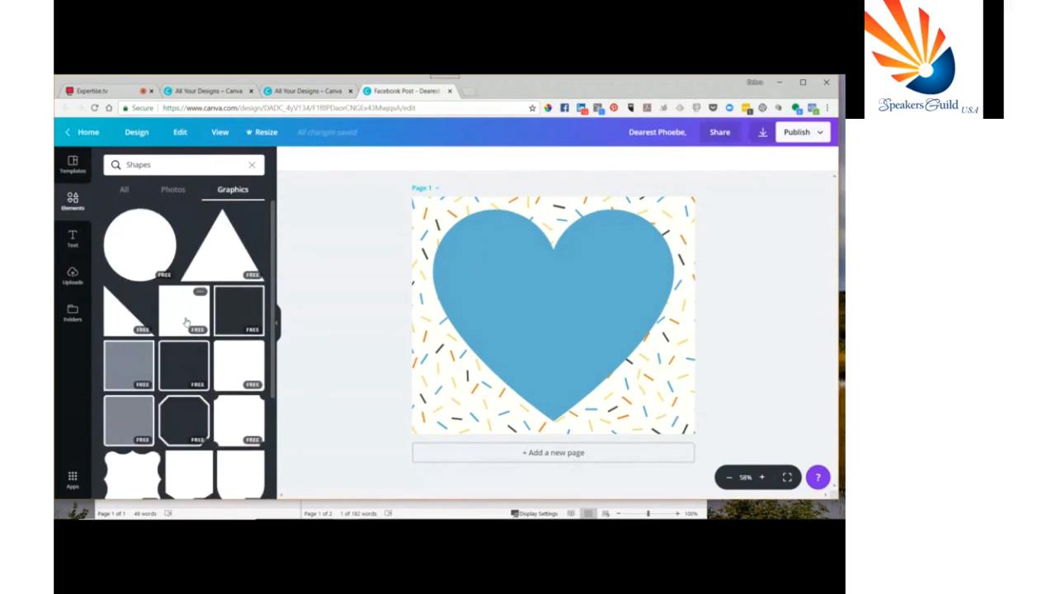
{"action": "left_click", "coordinate": [173, 189]}
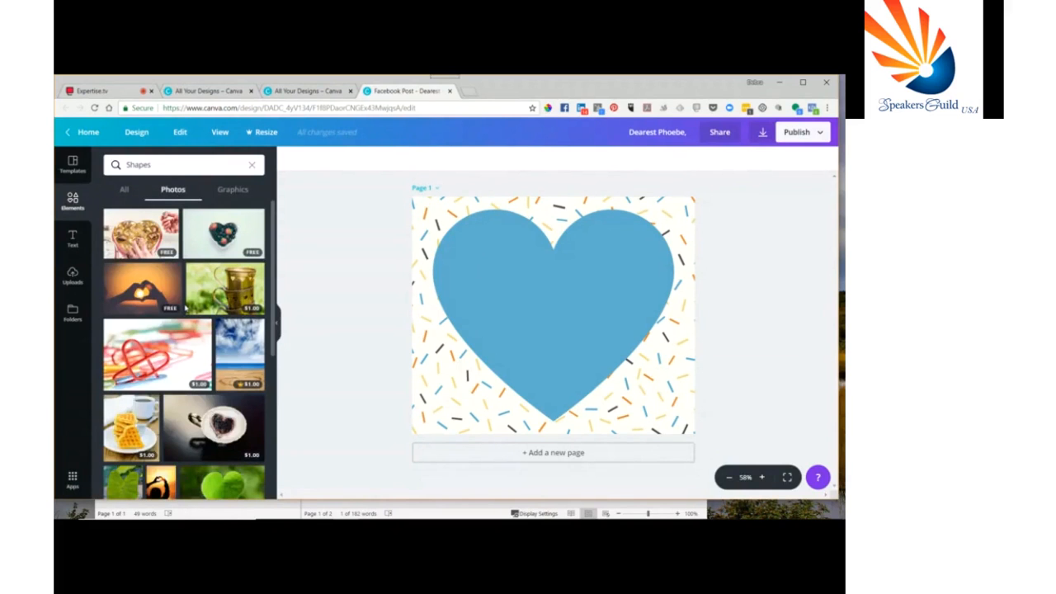
{"action": "scroll", "coordinate": [184, 307], "scroll_direction": "down", "scroll_amount": 1}
{"action": "scroll", "coordinate": [185, 307], "scroll_direction": "up", "scroll_amount": 1}
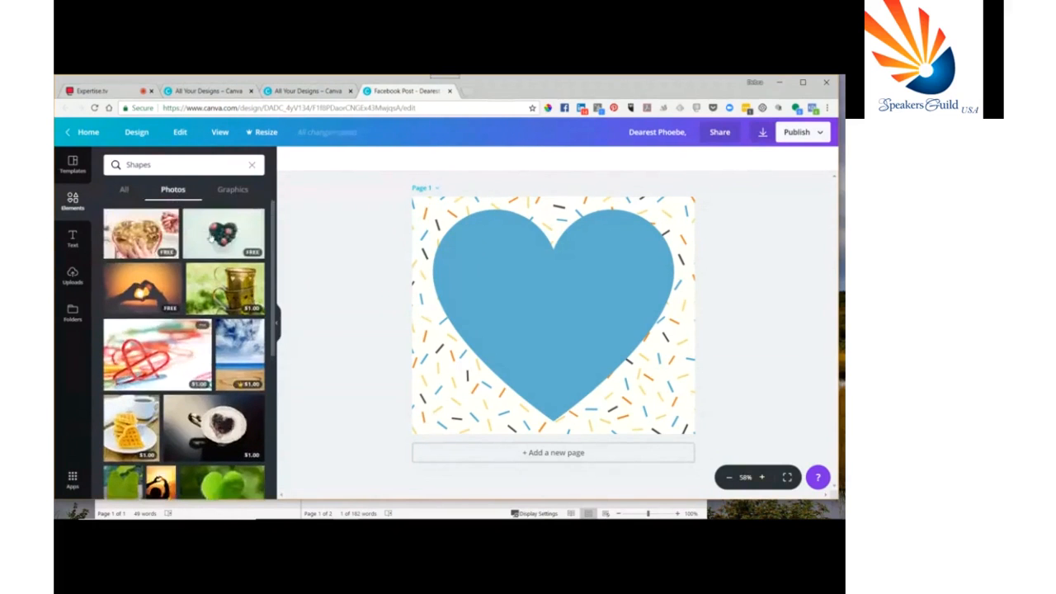
{"action": "left_click", "coordinate": [233, 189]}
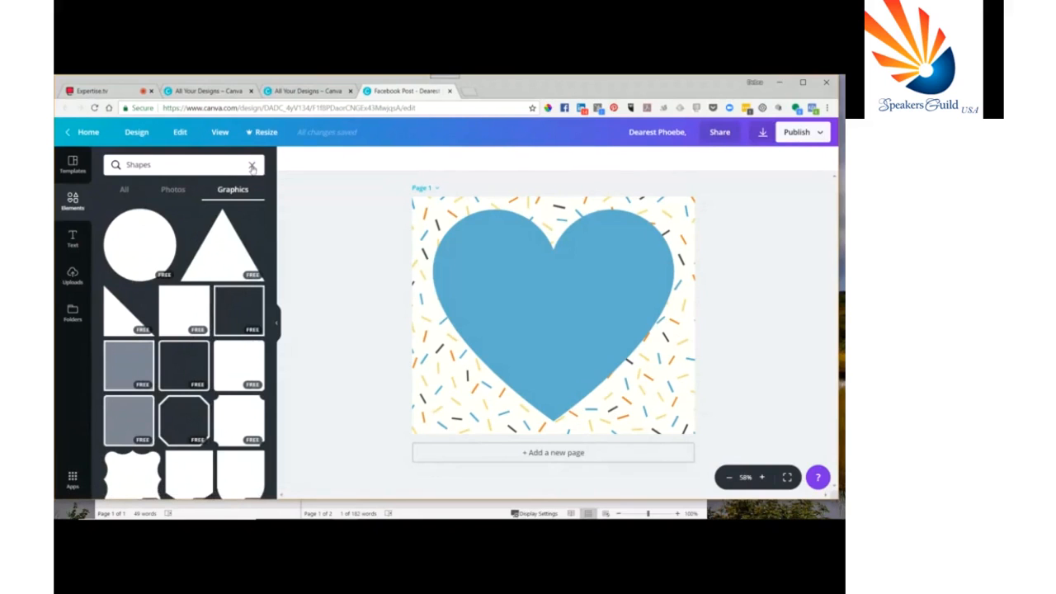
{"action": "left_click", "coordinate": [253, 167]}
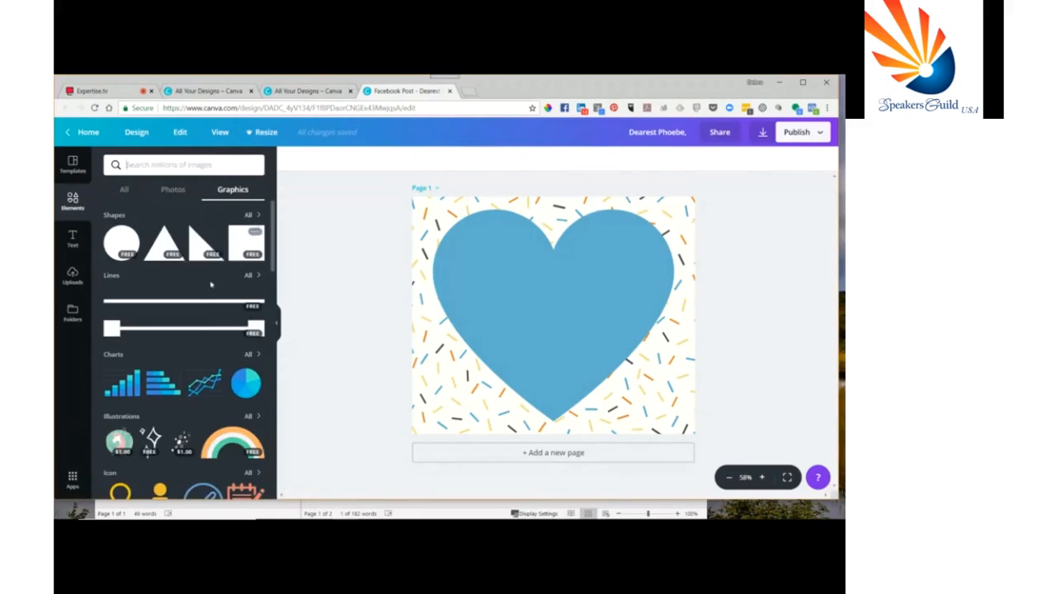
Step: Look through the graphics categories, open the full Illustrations collection, and browse down to the free gold-and-white dotted sunburst
{"action": "scroll", "coordinate": [195, 314], "scroll_direction": "down", "scroll_amount": 1}
{"action": "scroll", "coordinate": [195, 314], "scroll_direction": "down", "scroll_amount": 1}
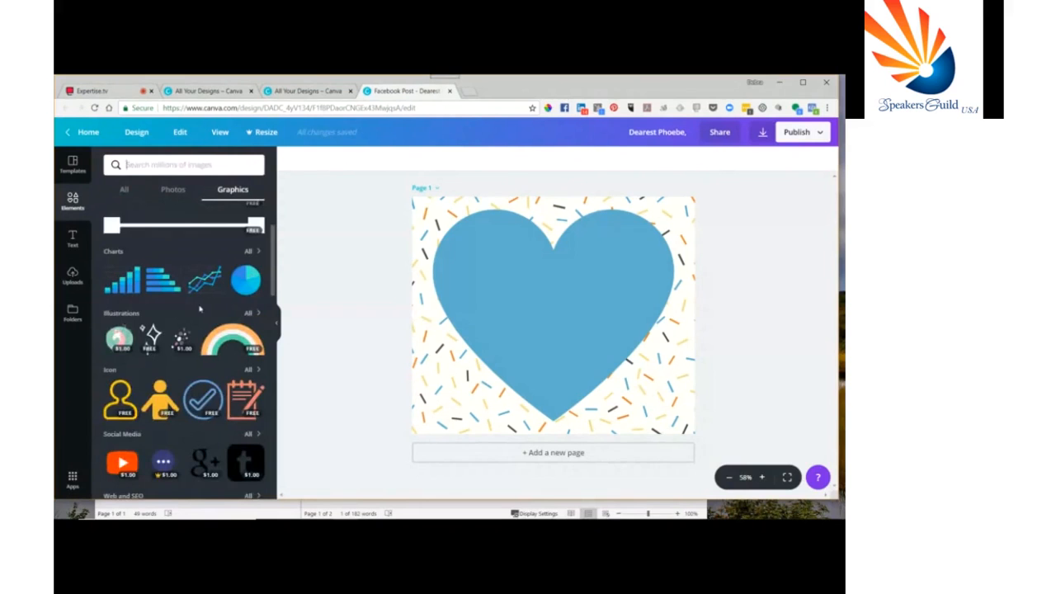
{"action": "scroll", "coordinate": [200, 309], "scroll_direction": "down", "scroll_amount": 1}
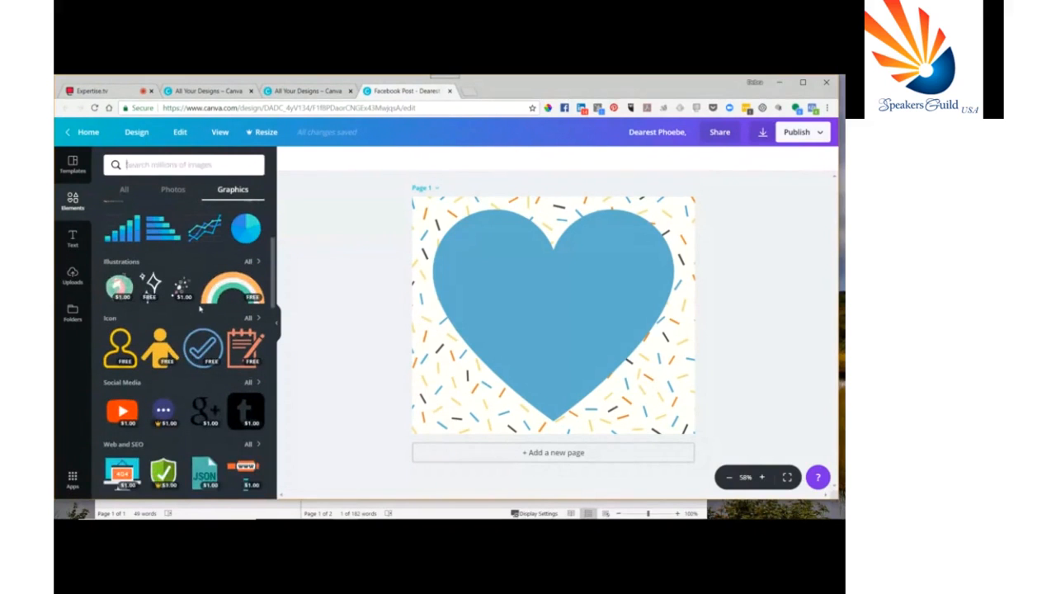
{"action": "scroll", "coordinate": [200, 308], "scroll_direction": "down", "scroll_amount": 1}
{"action": "scroll", "coordinate": [199, 307], "scroll_direction": "down", "scroll_amount": 1}
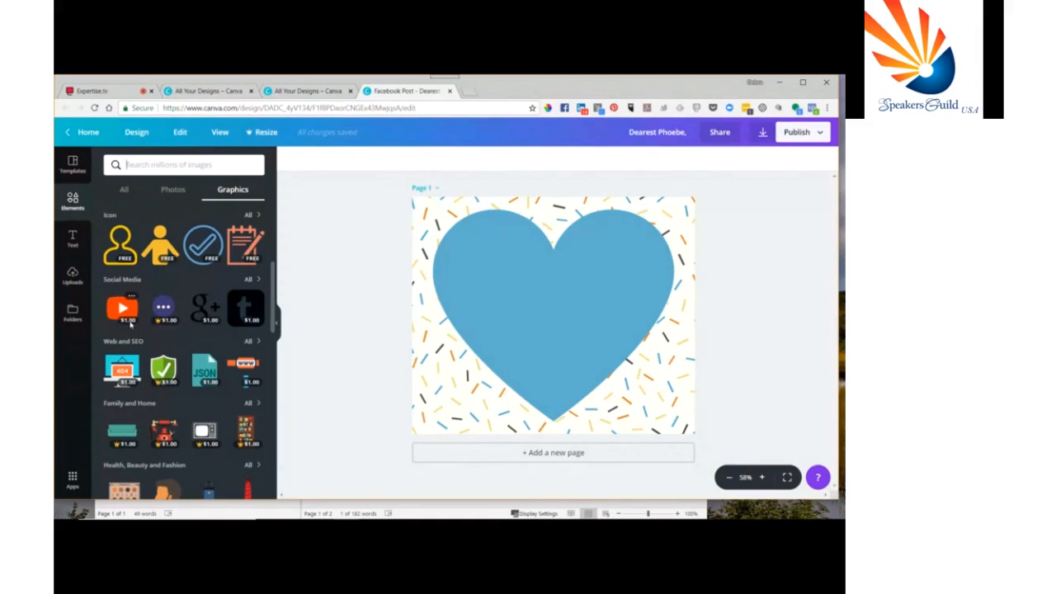
{"action": "scroll", "coordinate": [243, 322], "scroll_direction": "up", "scroll_amount": 3}
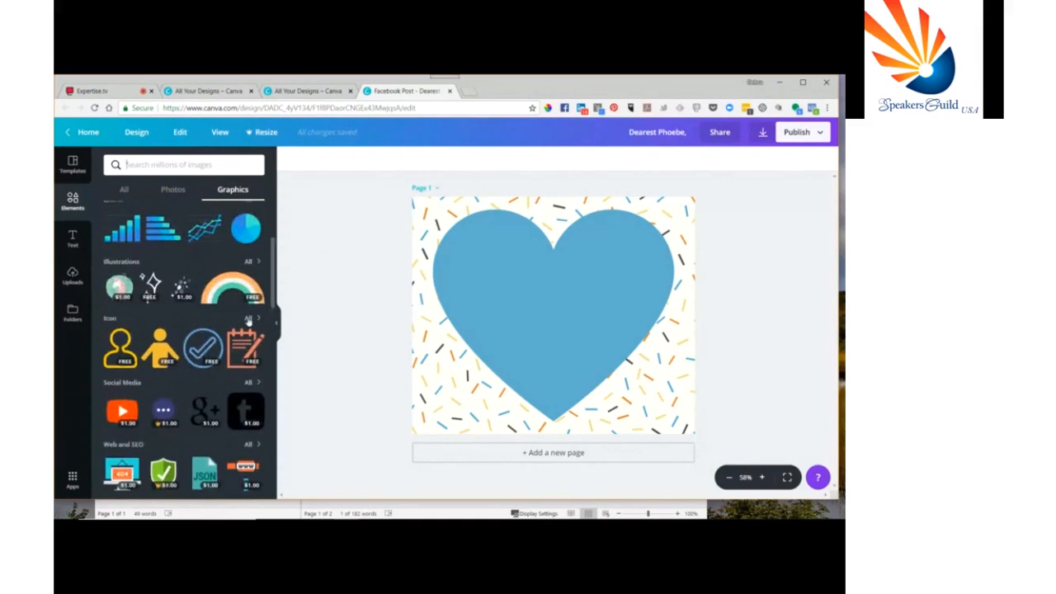
{"action": "left_click", "coordinate": [251, 263]}
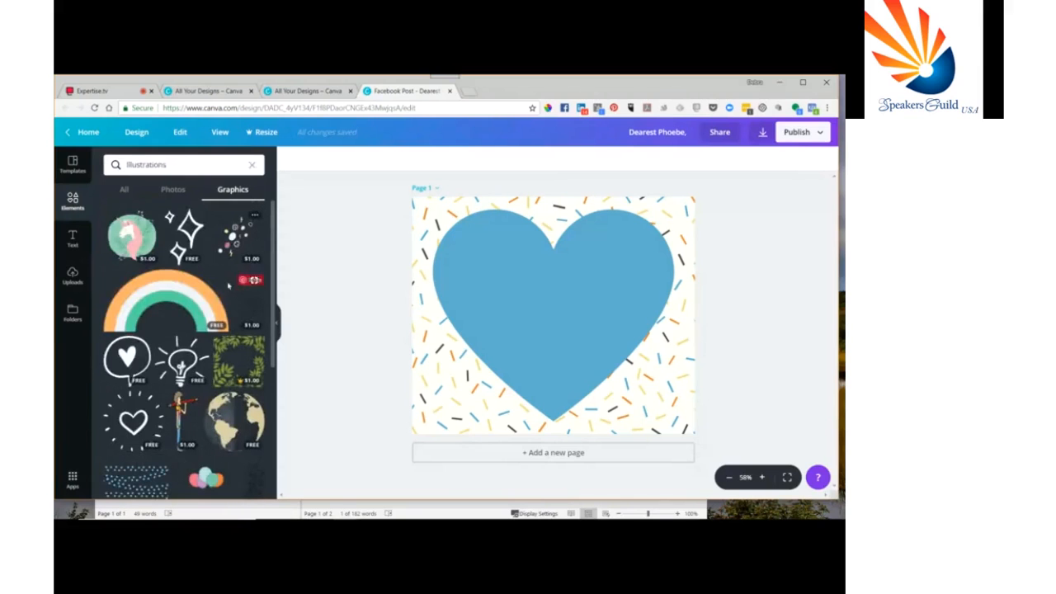
{"action": "scroll", "coordinate": [227, 289], "scroll_direction": "down", "scroll_amount": 1}
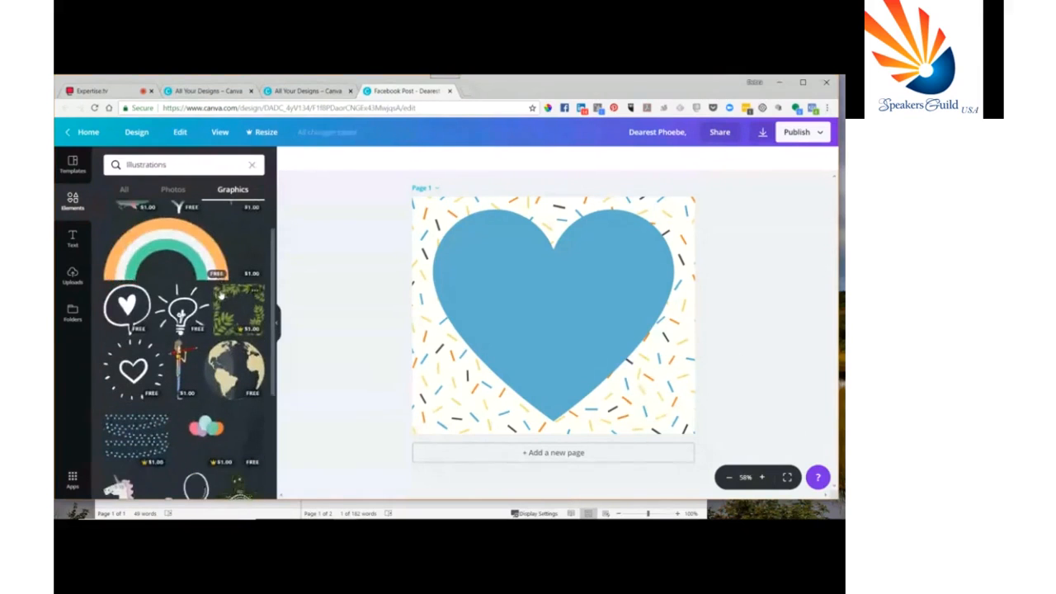
{"action": "scroll", "coordinate": [221, 296], "scroll_direction": "down", "scroll_amount": 2}
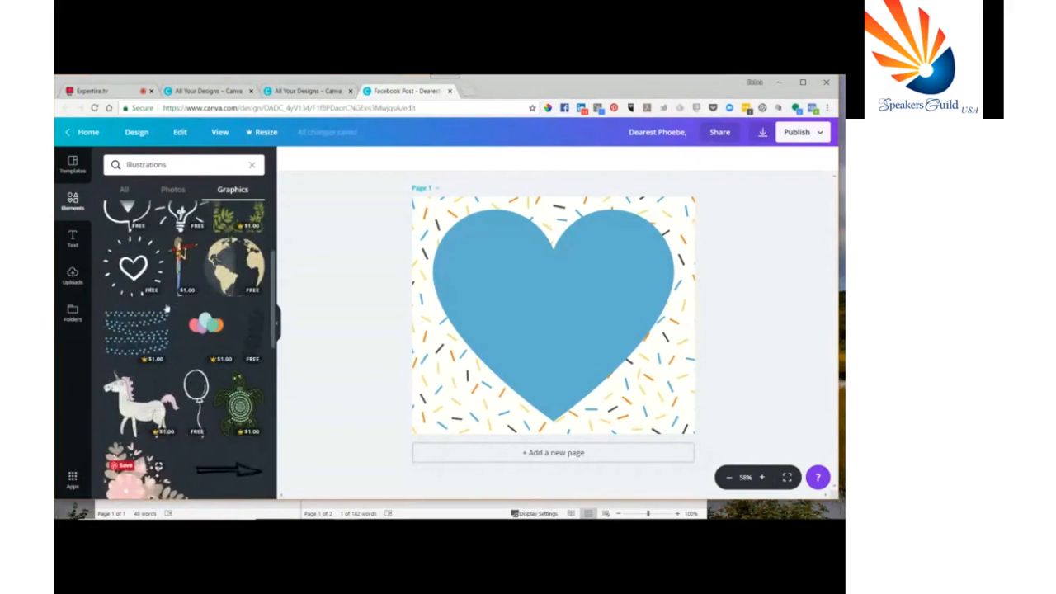
{"action": "scroll", "coordinate": [167, 308], "scroll_direction": "down", "scroll_amount": 3}
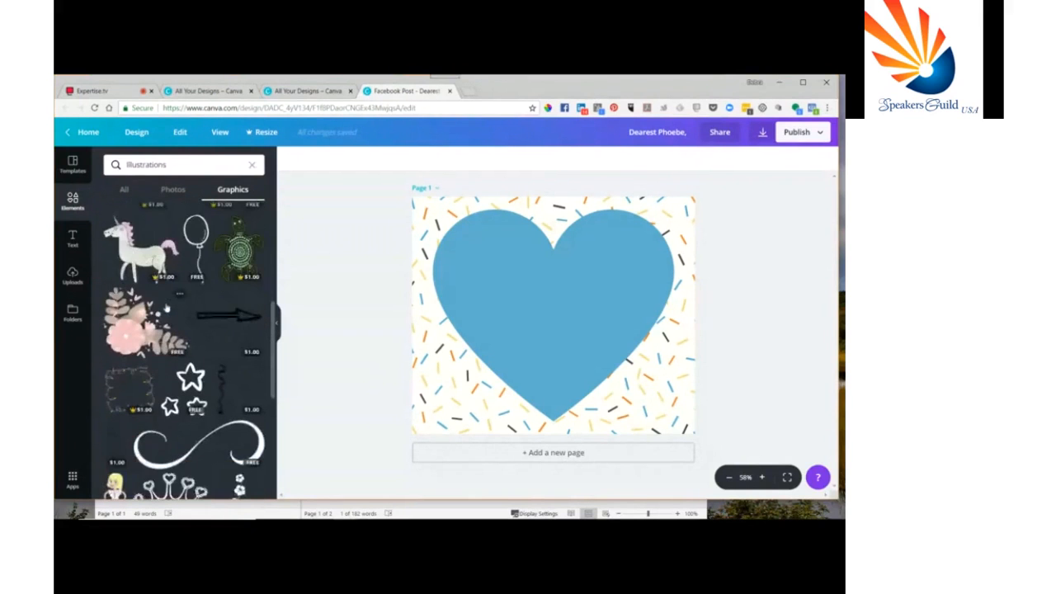
{"action": "scroll", "coordinate": [167, 308], "scroll_direction": "down", "scroll_amount": 2}
{"action": "scroll", "coordinate": [167, 309], "scroll_direction": "down", "scroll_amount": 1}
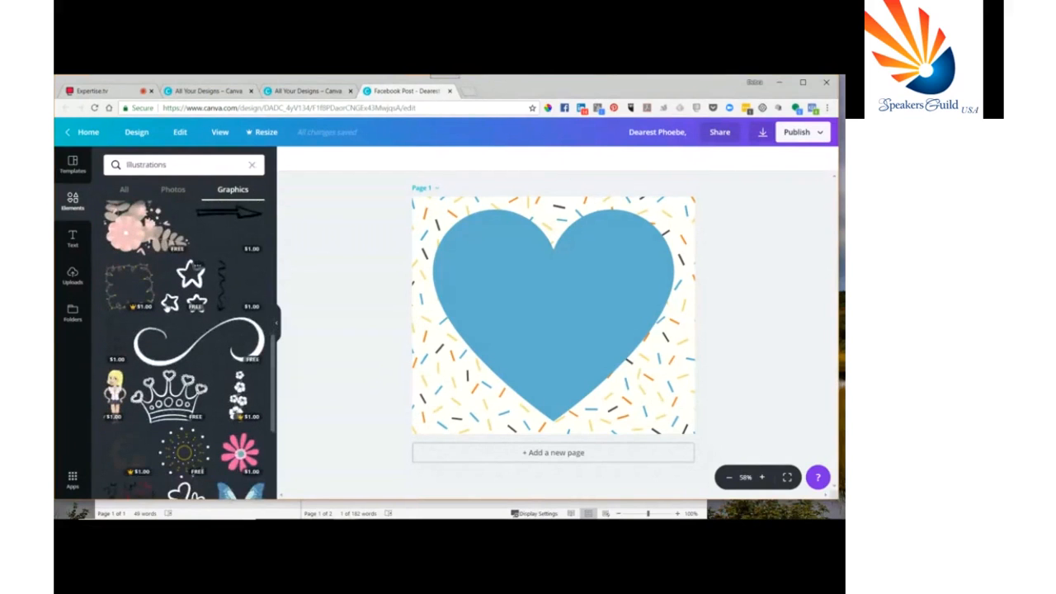
{"action": "scroll", "coordinate": [184, 351], "scroll_direction": "down", "scroll_amount": 1}
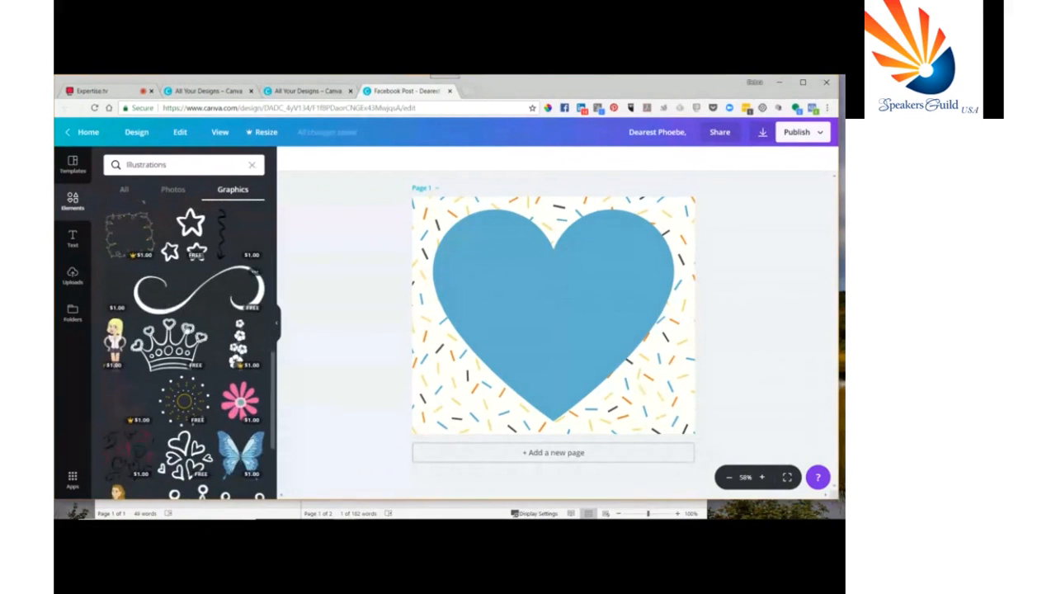
{"action": "scroll", "coordinate": [190, 348], "scroll_direction": "down", "scroll_amount": 1}
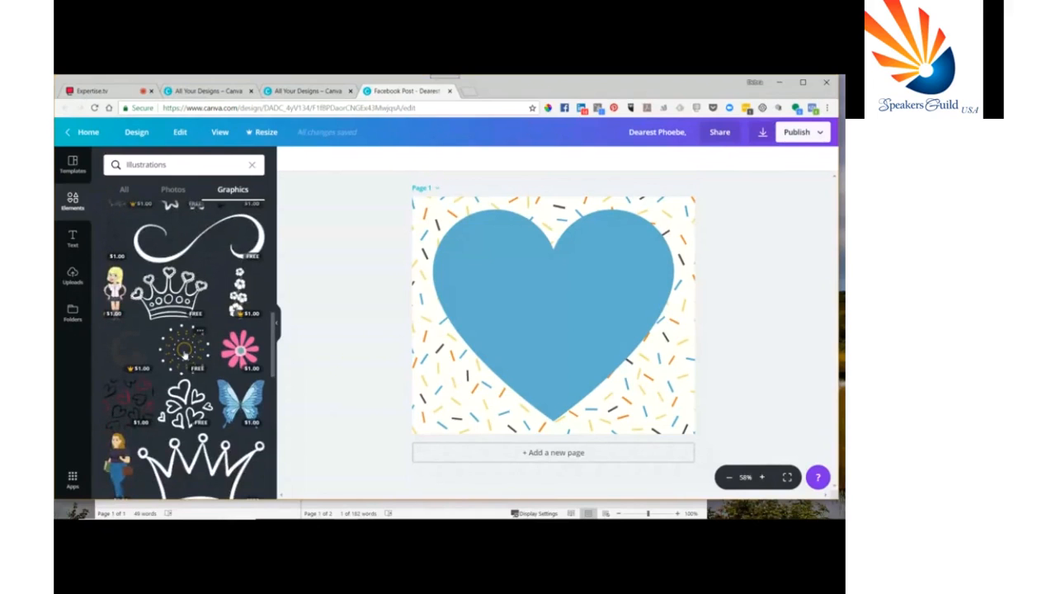
Step: Add the gold-and-white dotted sunburst illustration, shrink it, and center it on the blue heart
{"action": "left_click", "coordinate": [183, 351]}
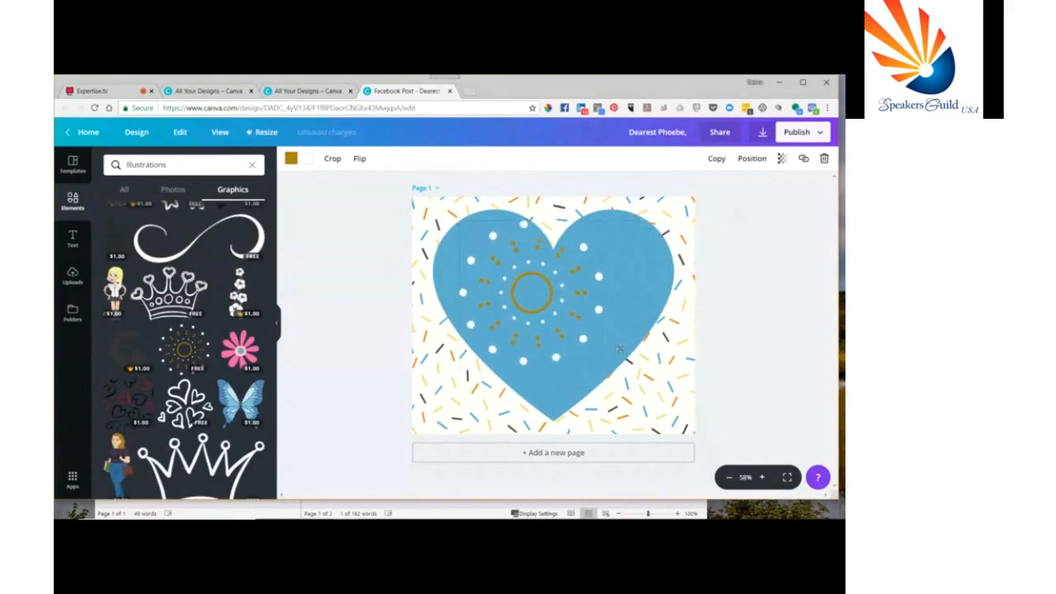
{"action": "left_click_drag", "start_coordinate": [518, 279], "coordinate": [553, 311]}
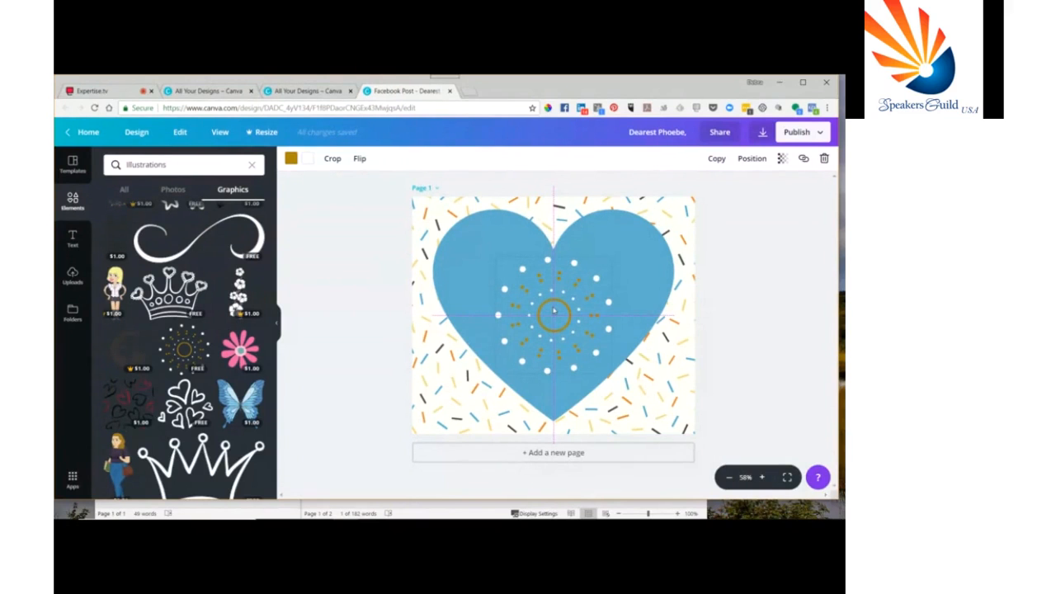
{"action": "left_click", "coordinate": [369, 308]}
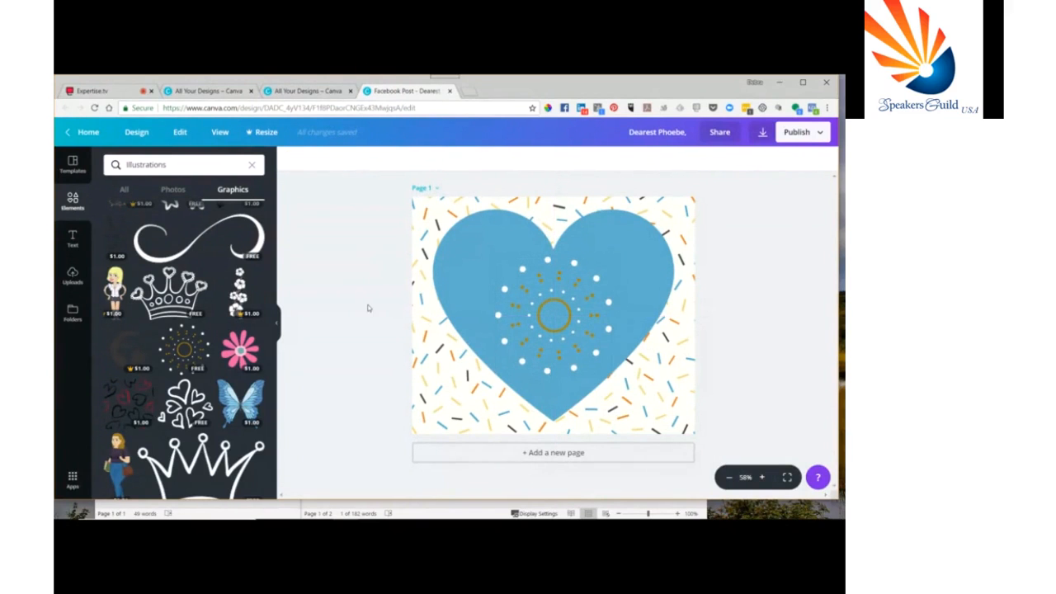
Step: Try stretching the sunburst one side at a time, and delete the distorted illustration
{"action": "left_click", "coordinate": [570, 338]}
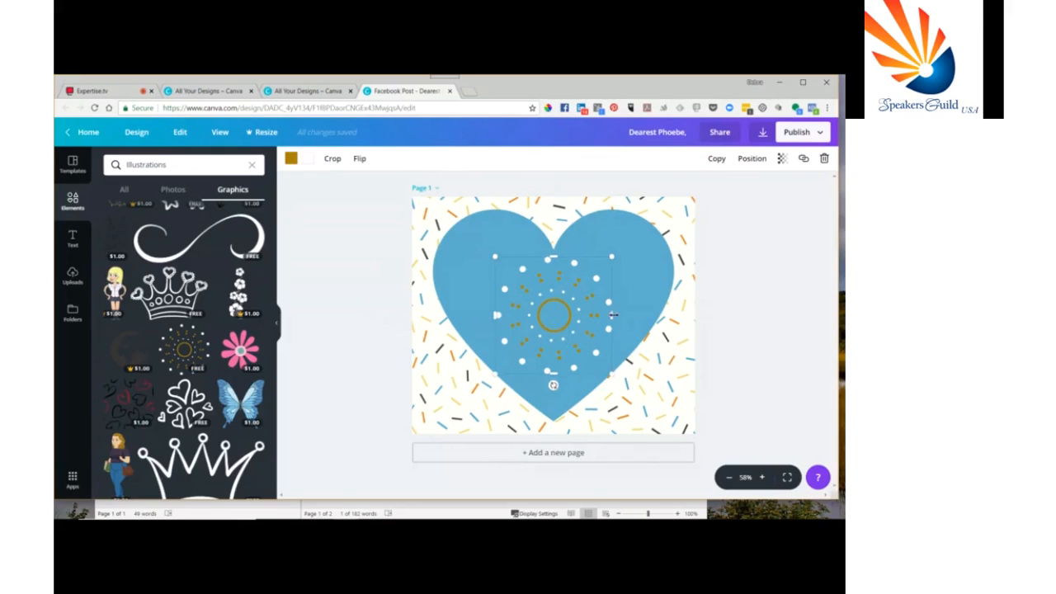
{"action": "left_click_drag", "start_coordinate": [613, 314], "coordinate": [618, 293]}
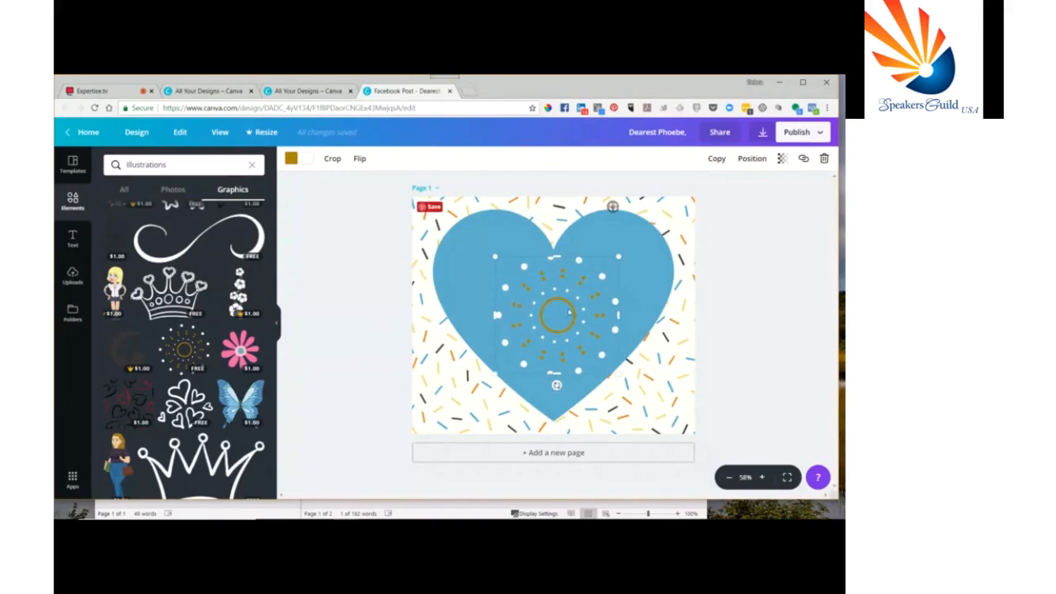
{"action": "left_click_drag", "start_coordinate": [557, 376], "coordinate": [558, 381]}
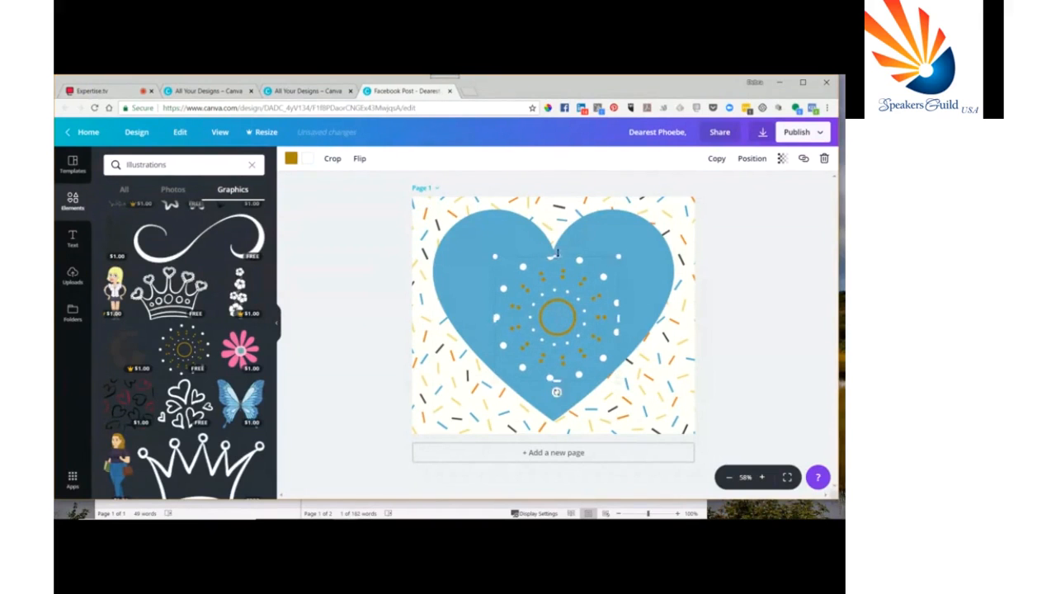
{"action": "left_click_drag", "start_coordinate": [558, 257], "coordinate": [559, 247]}
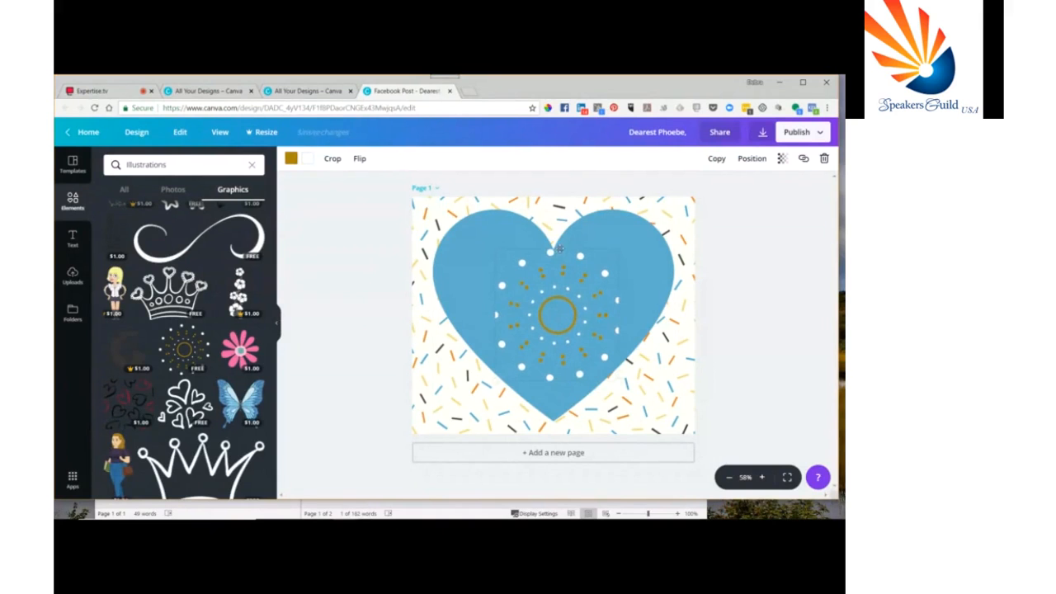
{"action": "left_click_drag", "start_coordinate": [495, 314], "coordinate": [490, 313]}
{"action": "left_click_drag", "start_coordinate": [619, 315], "coordinate": [631, 315]}
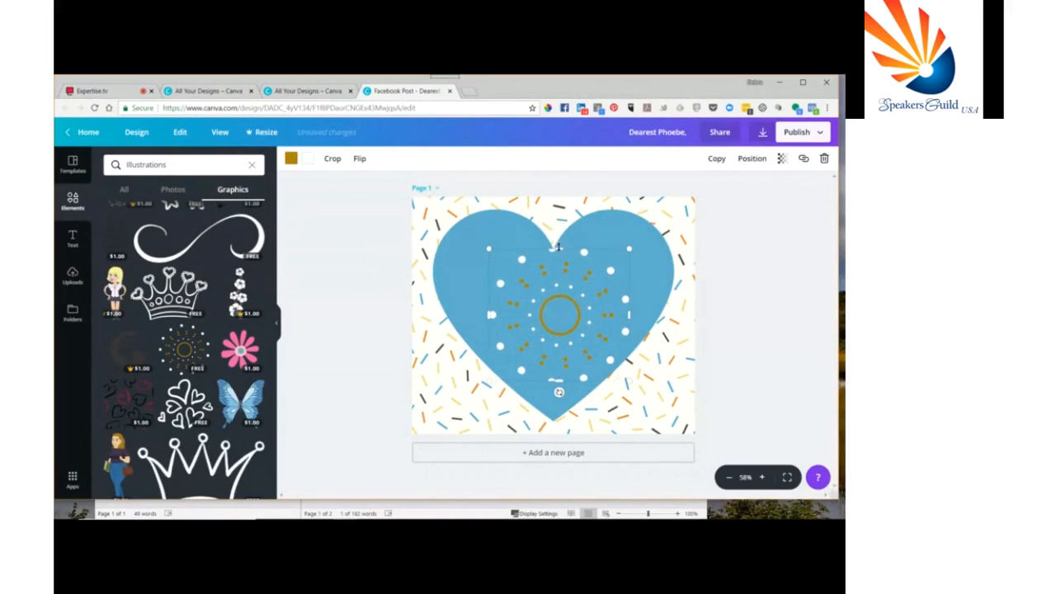
{"action": "left_click_drag", "start_coordinate": [629, 315], "coordinate": [612, 315]}
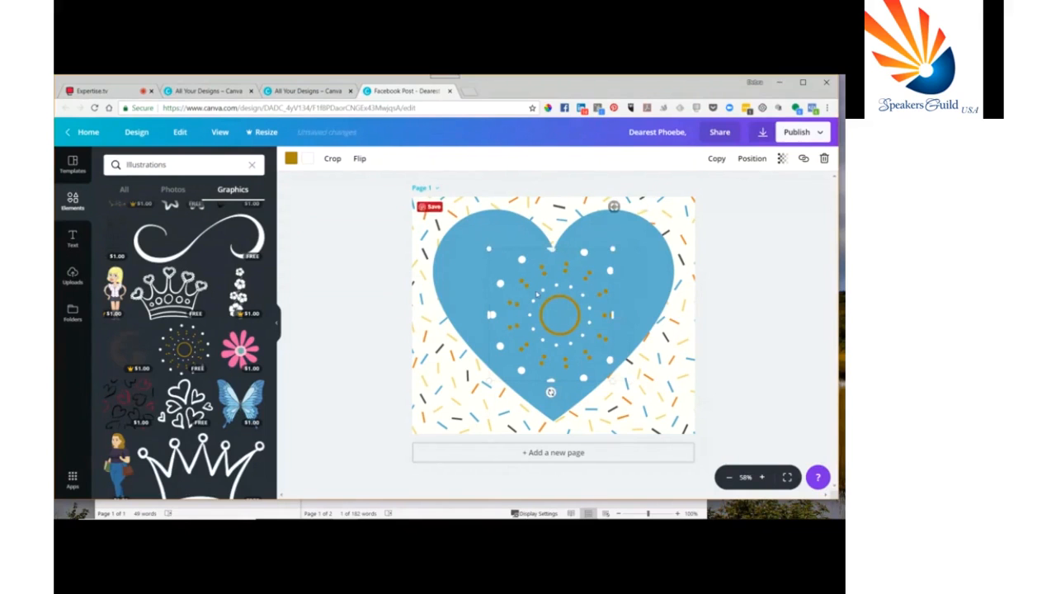
{"action": "key", "text": "Delete"}
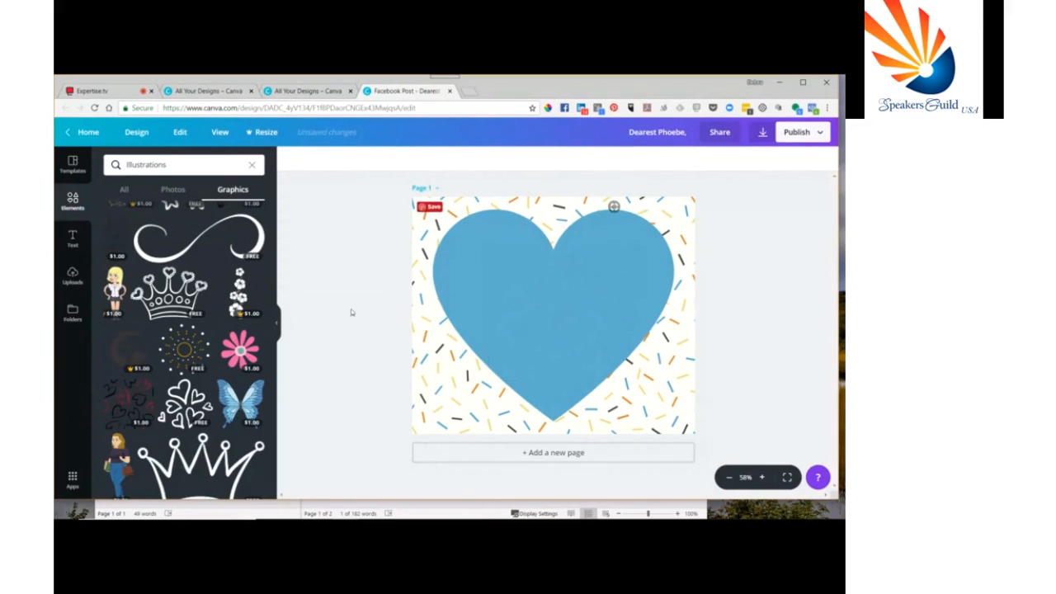
Step: Add the dotted sunburst illustration again and shrink it proportionally to fit inside the blue heart
{"action": "left_click", "coordinate": [174, 346]}
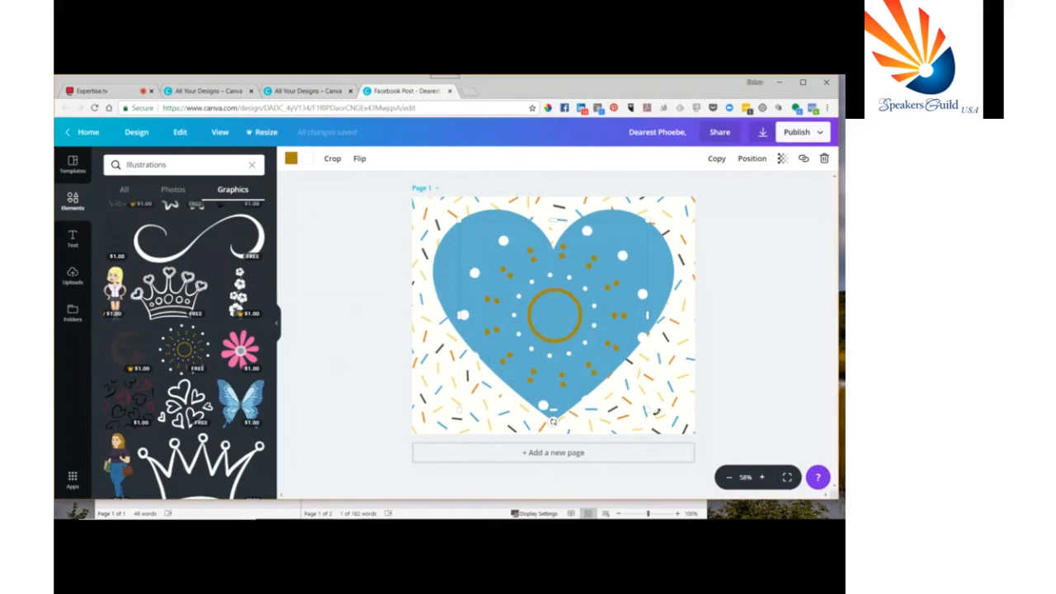
{"action": "left_click_drag", "start_coordinate": [648, 410], "coordinate": [627, 381]}
{"action": "left_click_drag", "start_coordinate": [542, 316], "coordinate": [553, 324]}
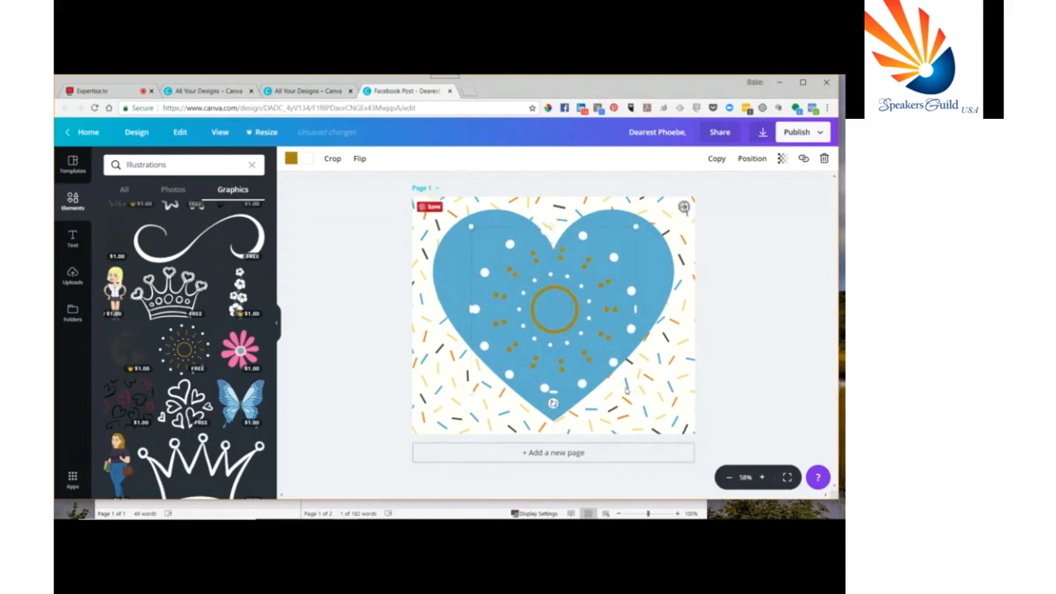
{"action": "left_click_drag", "start_coordinate": [637, 391], "coordinate": [604, 353]}
{"action": "left_click_drag", "start_coordinate": [538, 303], "coordinate": [549, 318]}
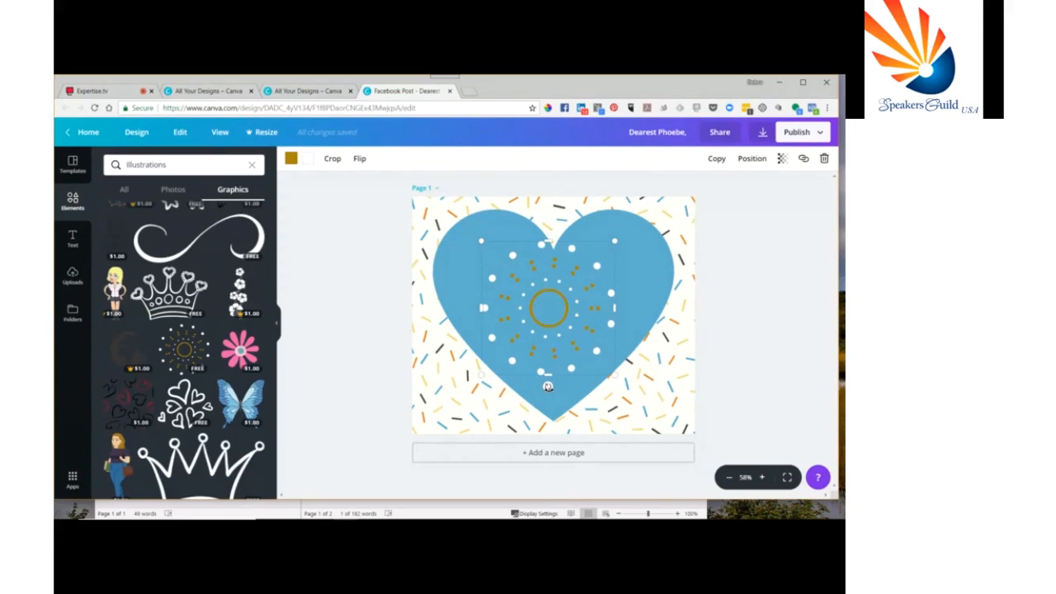
Step: Rotate the sunburst slightly counterclockwise and center it horizontally and vertically on the heart
{"action": "left_click_drag", "start_coordinate": [547, 385], "coordinate": [594, 376]}
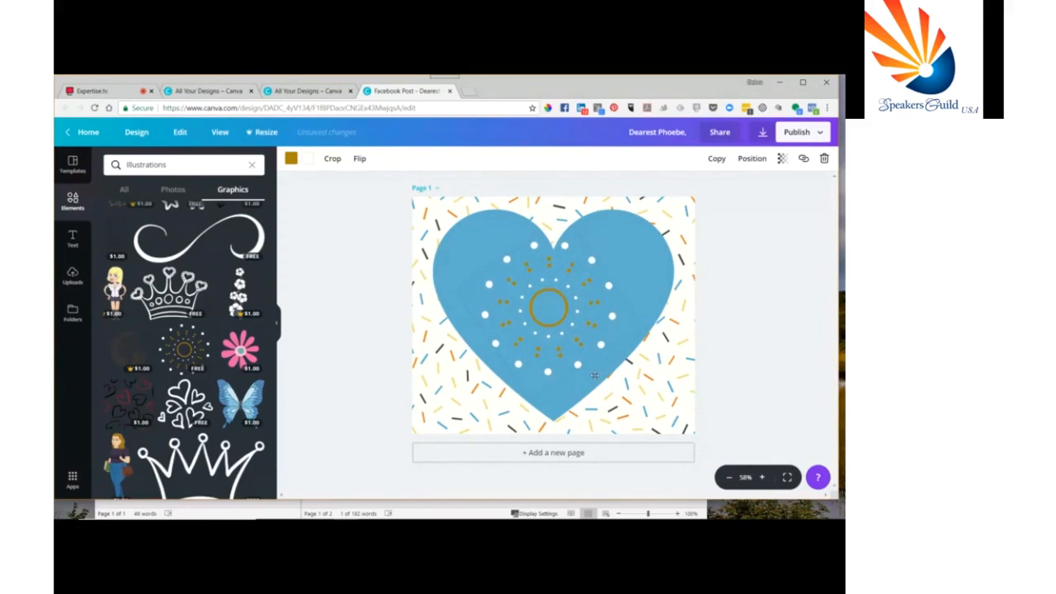
{"action": "left_click", "coordinate": [762, 283]}
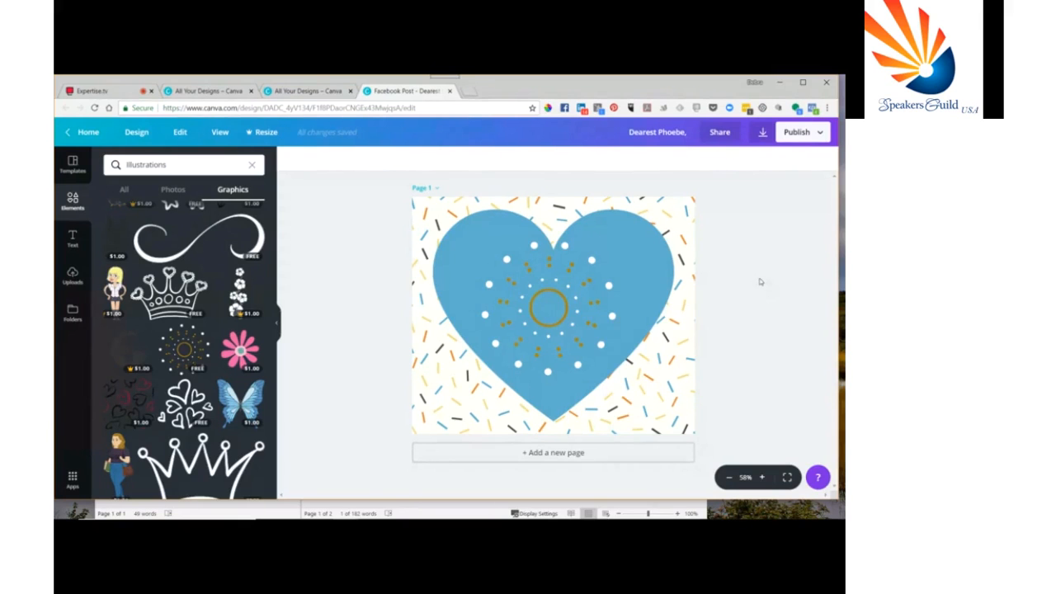
{"action": "left_click", "coordinate": [548, 302]}
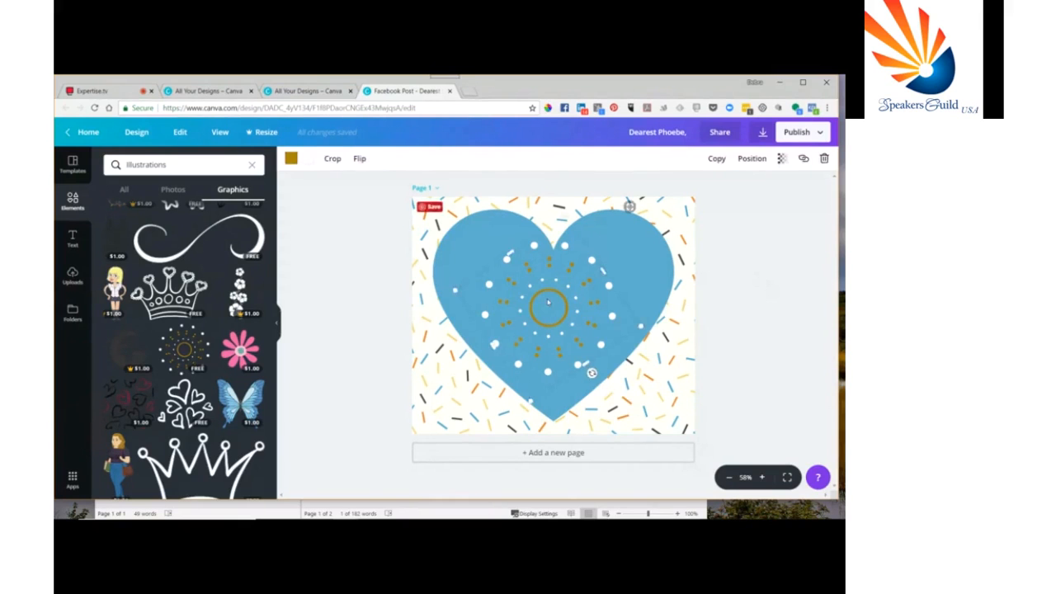
{"action": "mouse_move", "coordinate": [548, 302]}
{"action": "left_mouse_down"}
{"action": "mouse_move", "coordinate": [557, 296]}
{"action": "mouse_move", "coordinate": [556, 306]}
{"action": "left_mouse_up"}
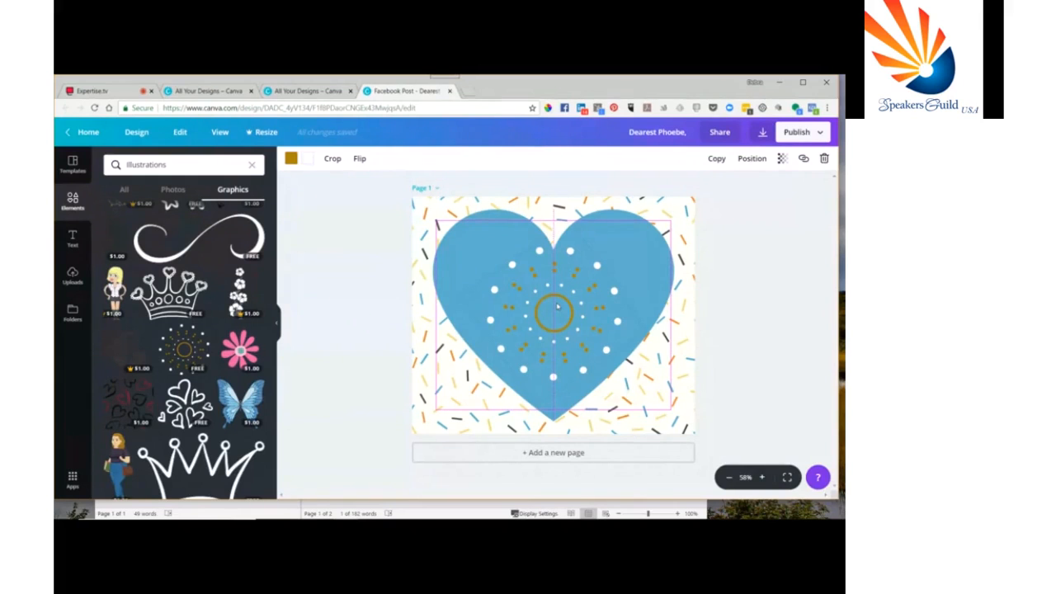
{"action": "left_click_drag", "start_coordinate": [557, 307], "coordinate": [558, 309]}
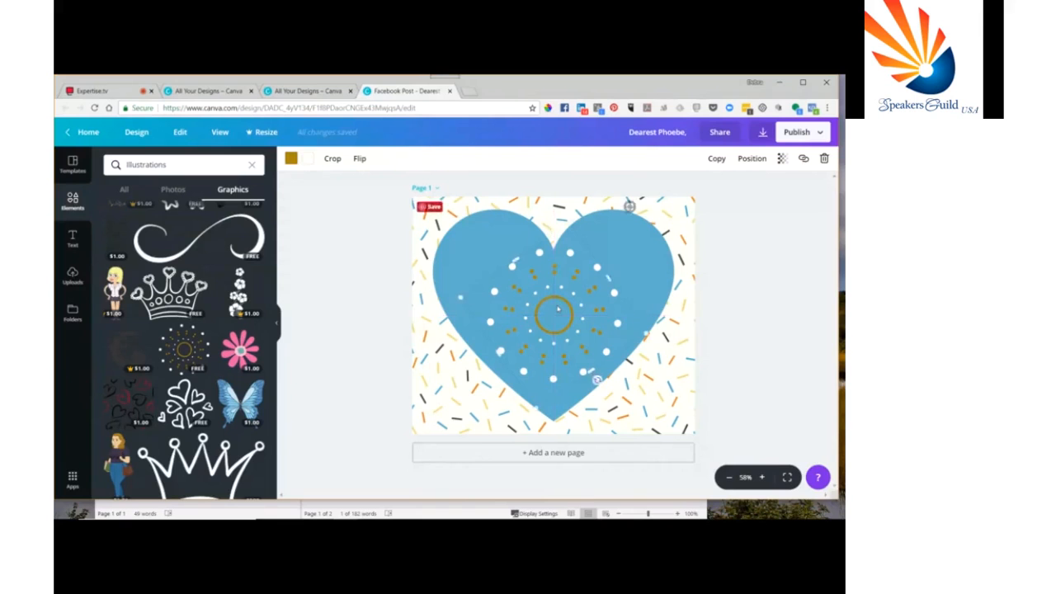
{"action": "left_click", "coordinate": [764, 264]}
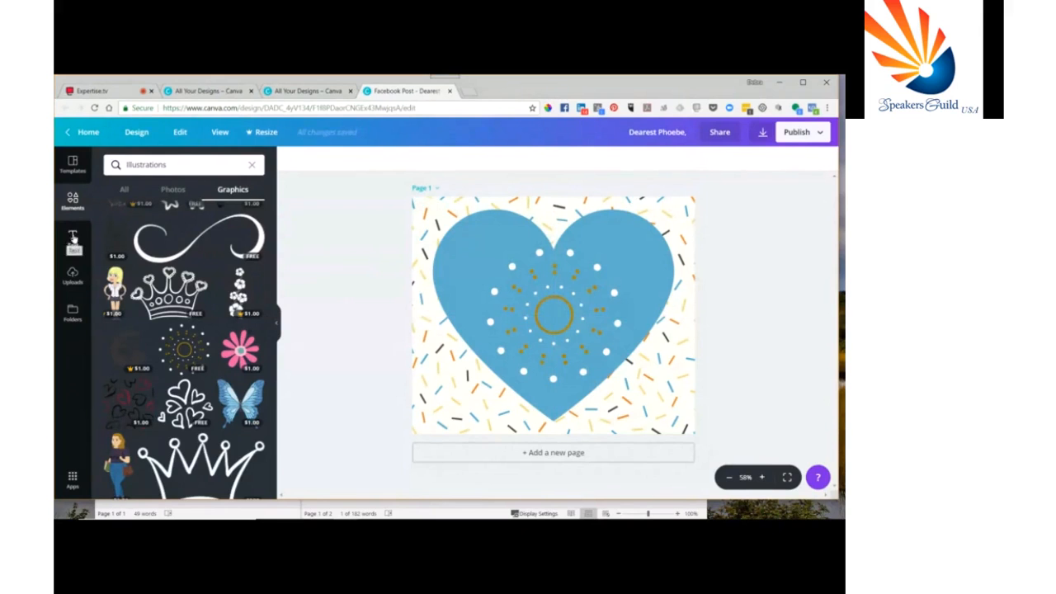
Step: Add a text box over the sunburst reading "This is my first Canva Image"
{"action": "left_click", "coordinate": [72, 238]}
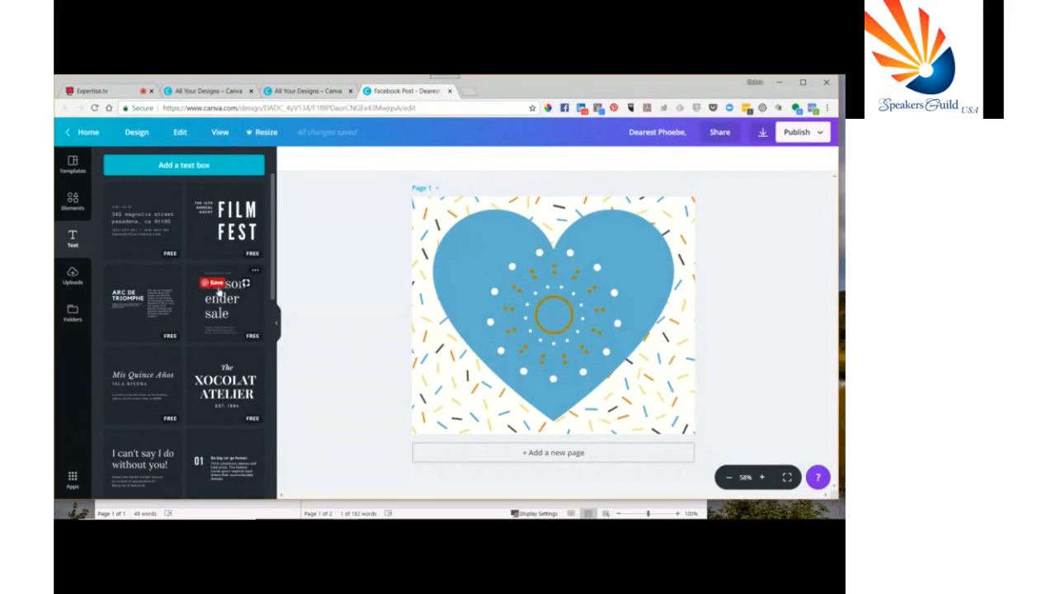
{"action": "left_click", "coordinate": [183, 165]}
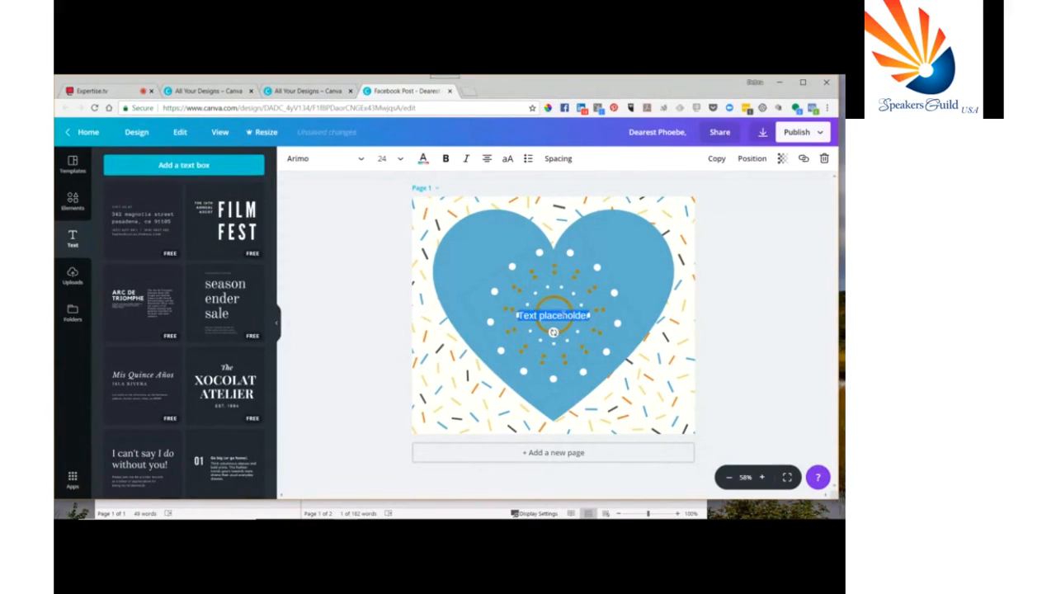
{"action": "type", "text": "This is my first Canva image"}
Step: Set the font of the "This is my first Canva Image" text to Anaktoria
{"action": "key", "text": "ctrl+a"}
{"action": "left_click", "coordinate": [361, 159]}
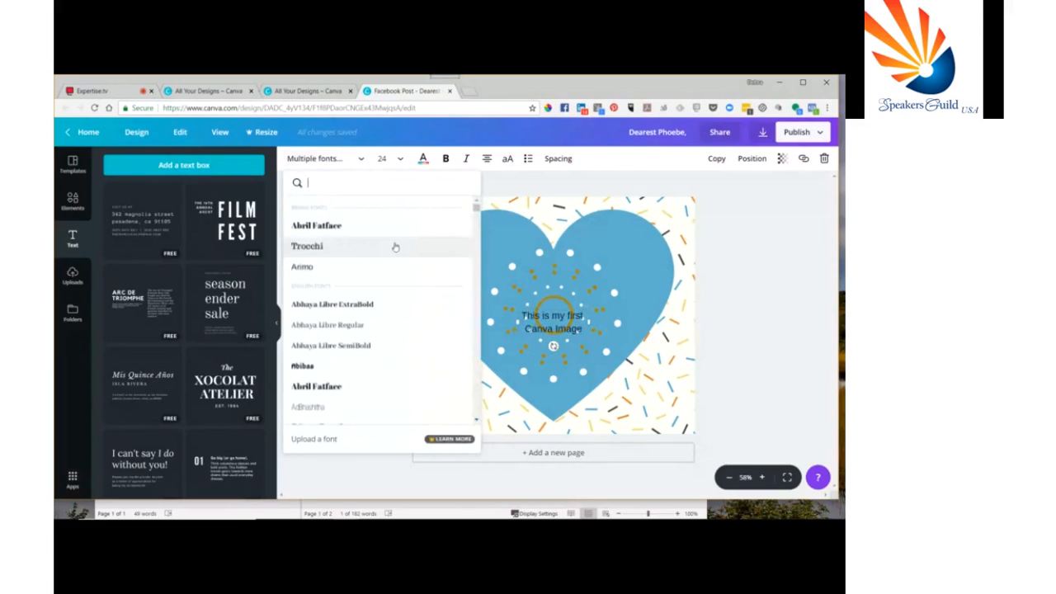
{"action": "scroll", "coordinate": [395, 246], "scroll_direction": "down", "scroll_amount": 1}
{"action": "scroll", "coordinate": [395, 244], "scroll_direction": "down", "scroll_amount": 1}
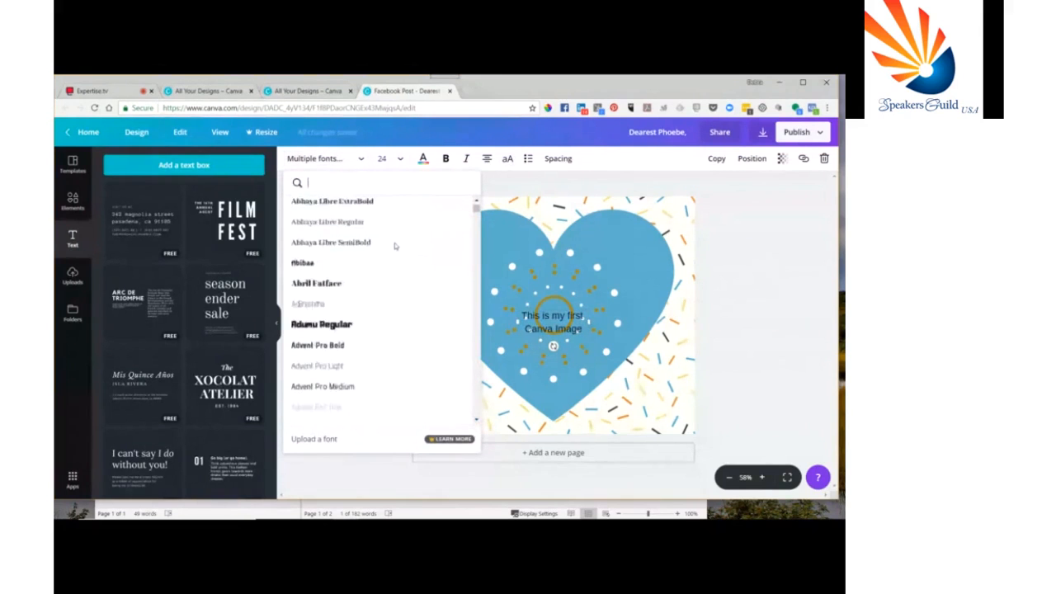
{"action": "scroll", "coordinate": [394, 244], "scroll_direction": "down", "scroll_amount": 2}
{"action": "scroll", "coordinate": [394, 247], "scroll_direction": "down", "scroll_amount": 2}
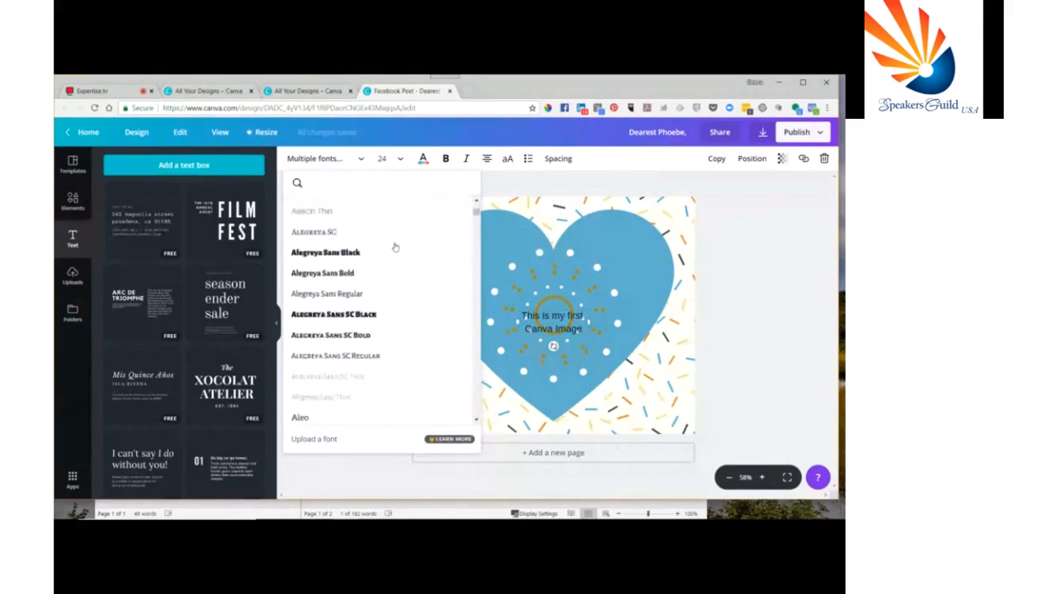
{"action": "scroll", "coordinate": [394, 247], "scroll_direction": "down", "scroll_amount": 1}
{"action": "scroll", "coordinate": [395, 247], "scroll_direction": "down", "scroll_amount": 1}
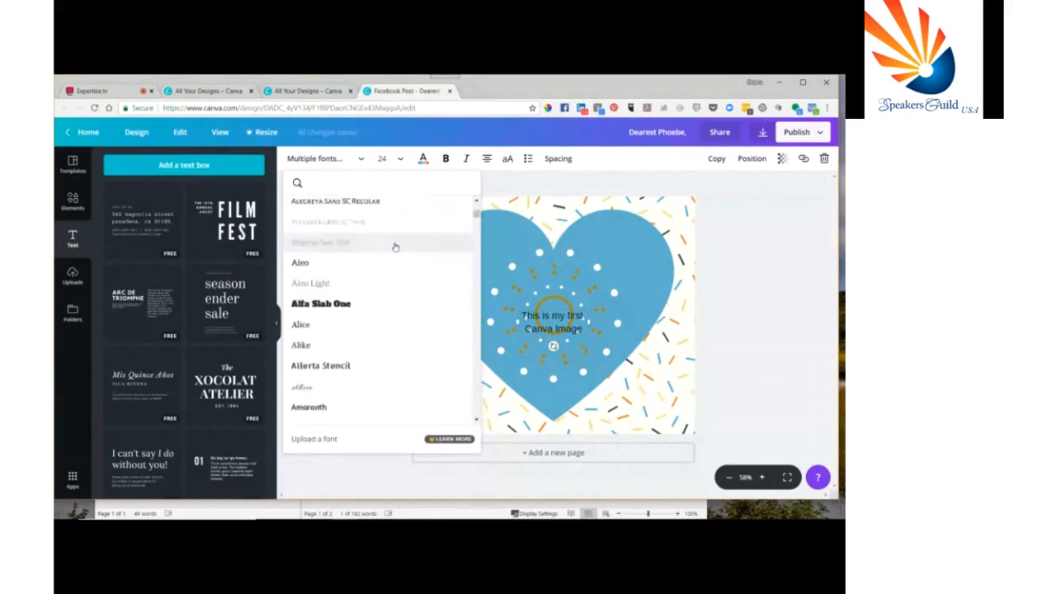
{"action": "scroll", "coordinate": [394, 247], "scroll_direction": "down", "scroll_amount": 1}
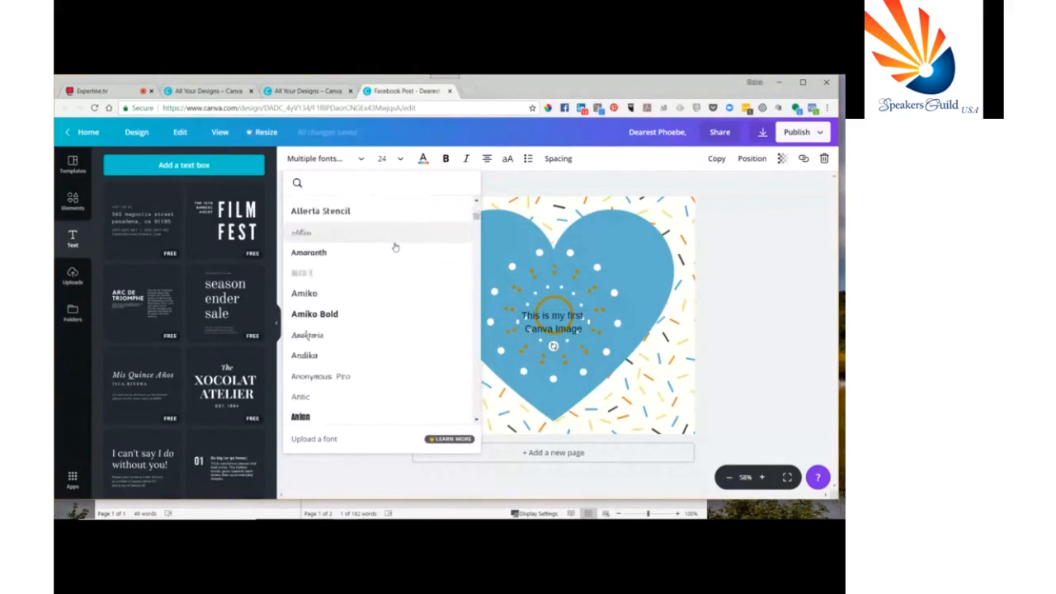
{"action": "left_click", "coordinate": [333, 336]}
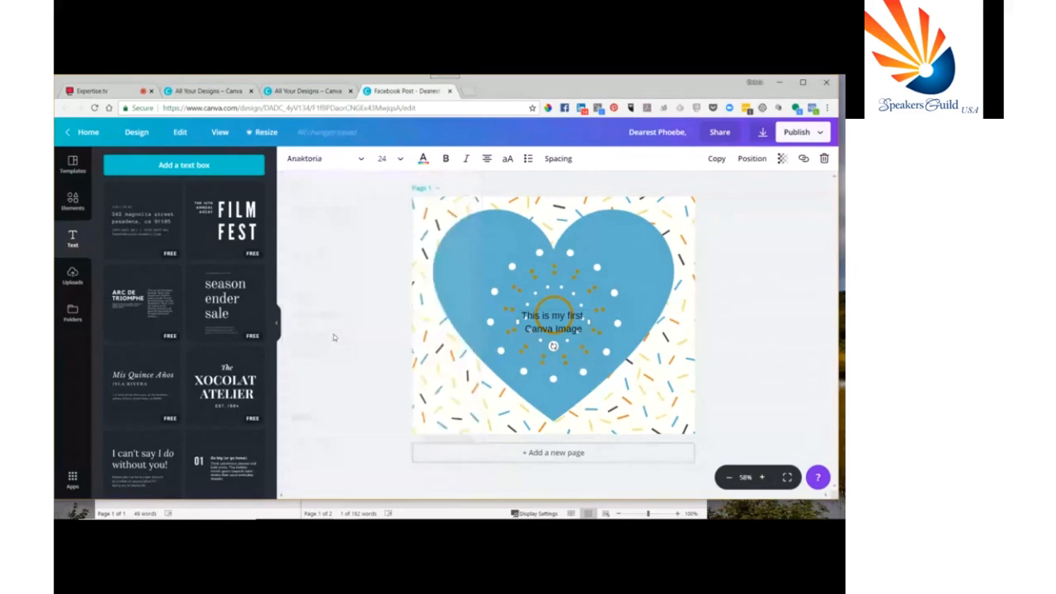
Step: Enlarge the caption text to size 56 and move it up over the sunburst in the heart
{"action": "key", "text": "ctrl+a"}
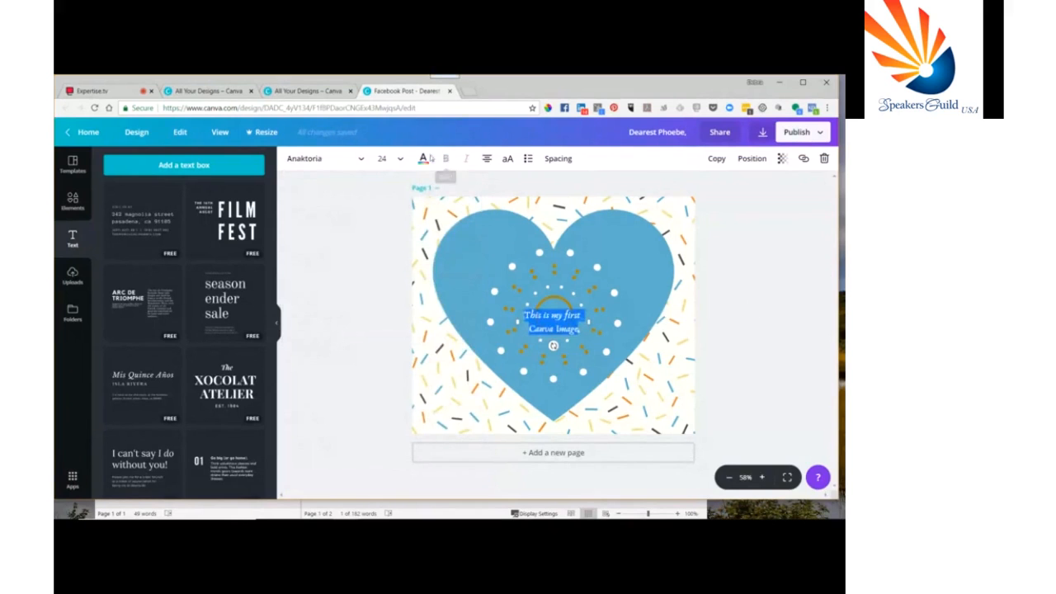
{"action": "left_click", "coordinate": [401, 159]}
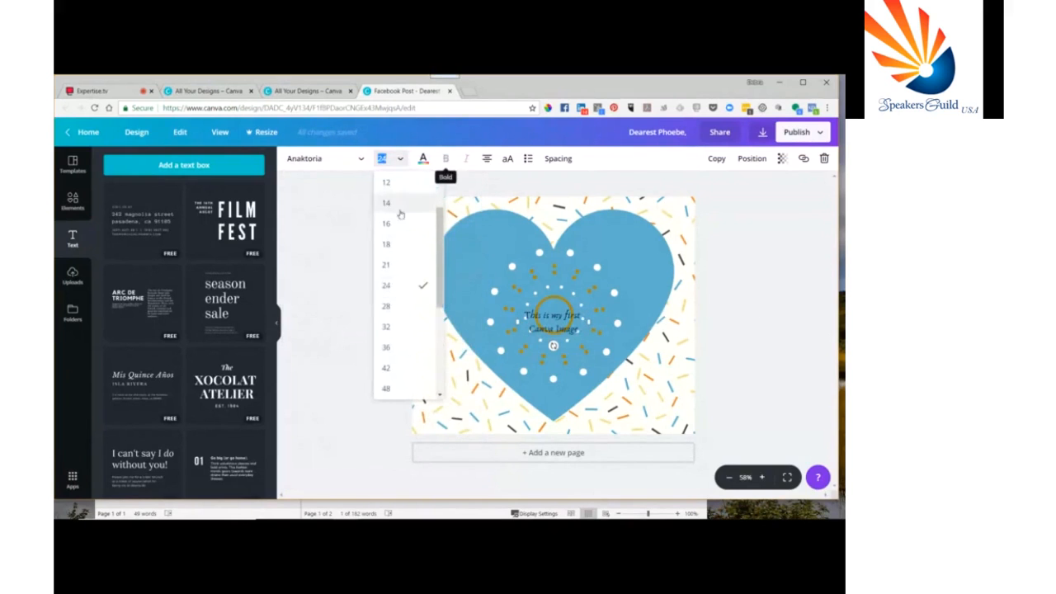
{"action": "left_click_drag", "start_coordinate": [442, 216], "coordinate": [442, 272]}
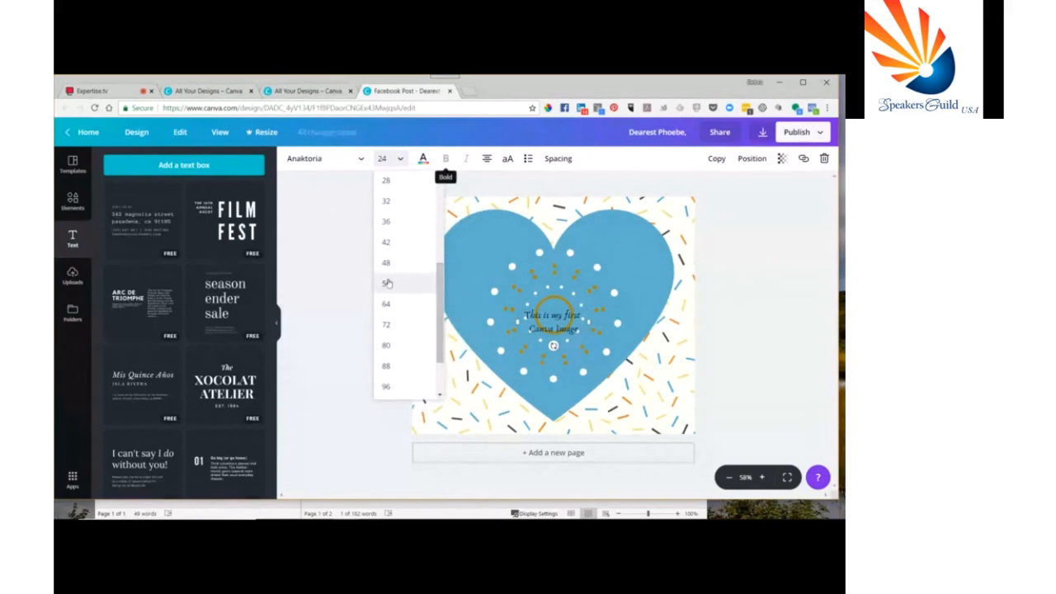
{"action": "left_click", "coordinate": [387, 283]}
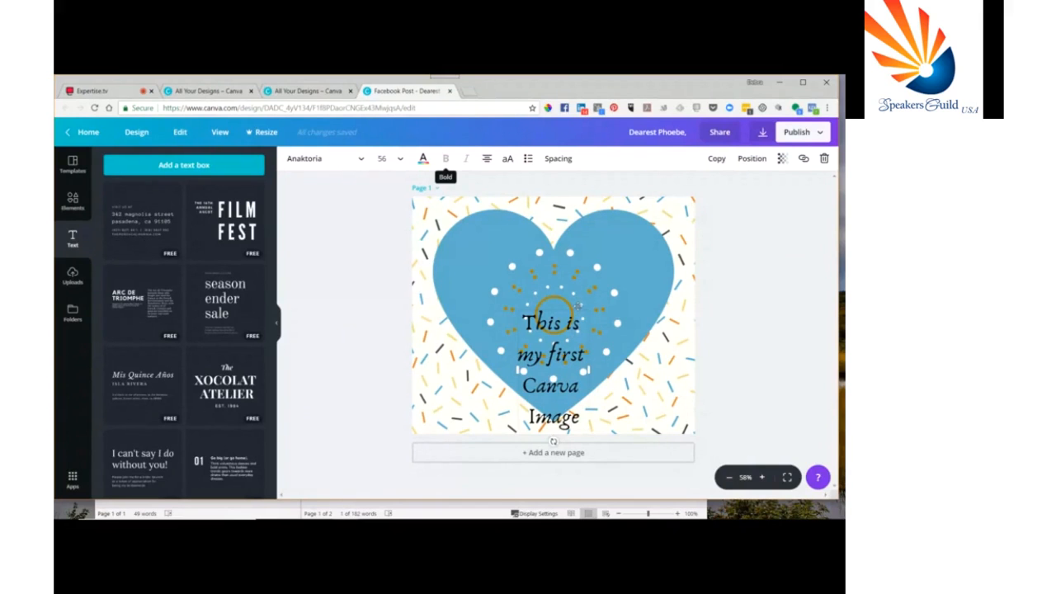
{"action": "left_click_drag", "start_coordinate": [578, 306], "coordinate": [580, 259]}
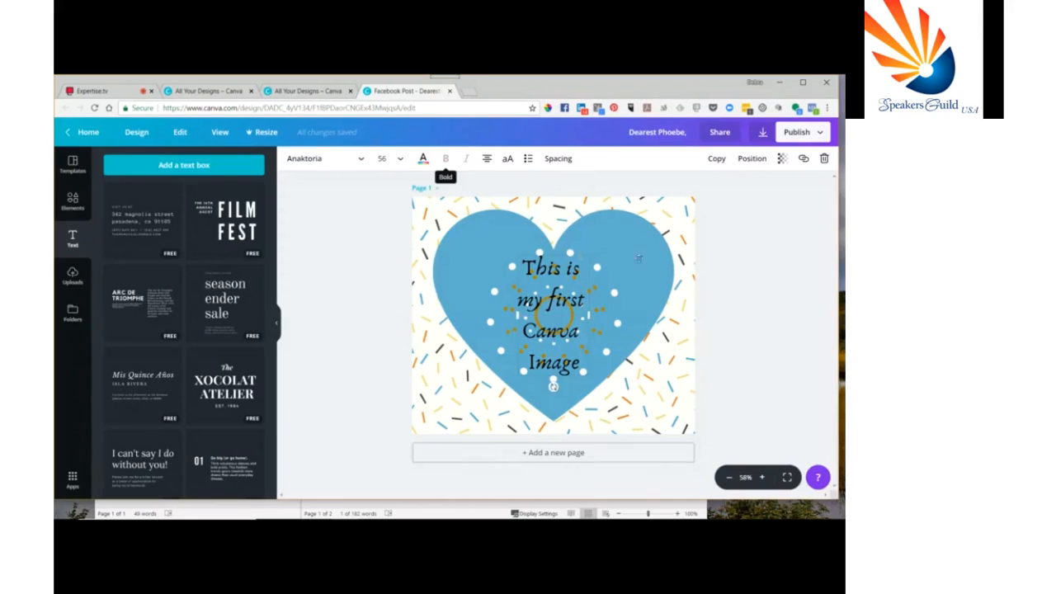
{"action": "left_click", "coordinate": [733, 266]}
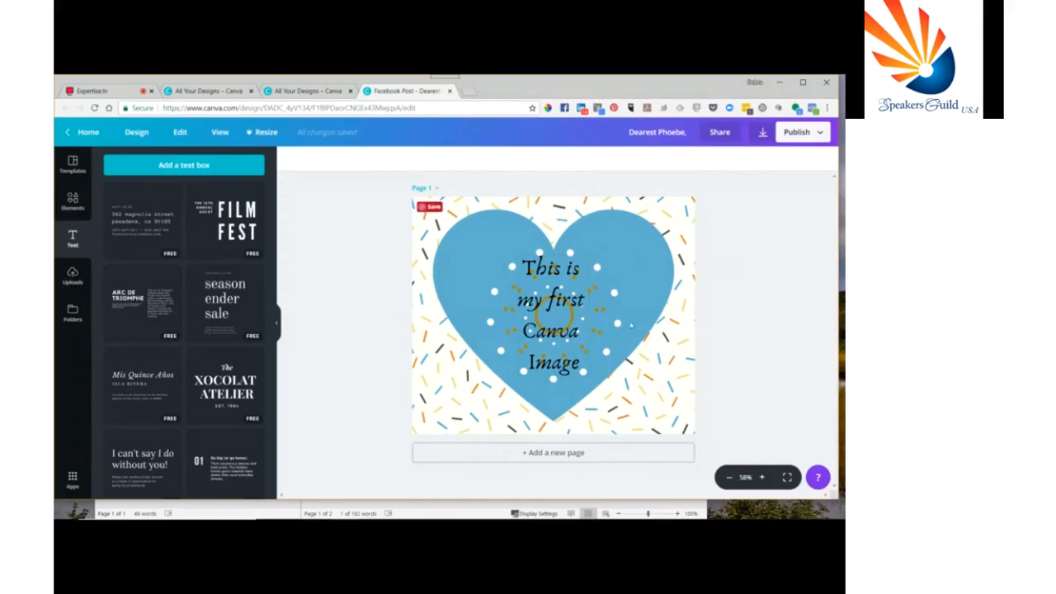
Step: Widen the caption's text box on both sides so the wording fits on two lines
{"action": "left_click", "coordinate": [577, 312]}
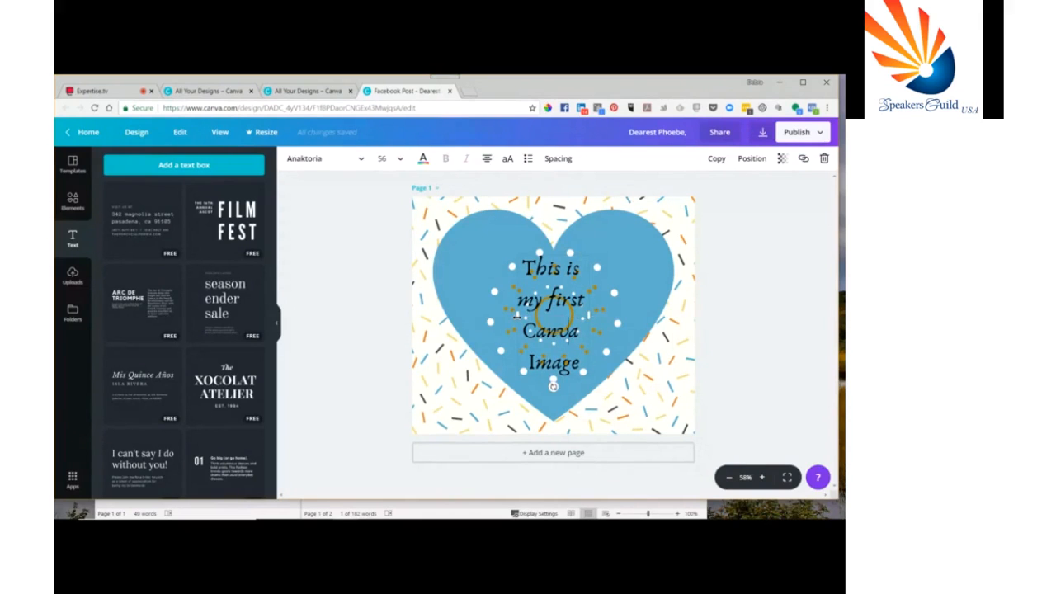
{"action": "left_click_drag", "start_coordinate": [515, 315], "coordinate": [493, 316]}
{"action": "left_click_drag", "start_coordinate": [589, 314], "coordinate": [623, 312]}
{"action": "left_click_drag", "start_coordinate": [495, 300], "coordinate": [479, 301]}
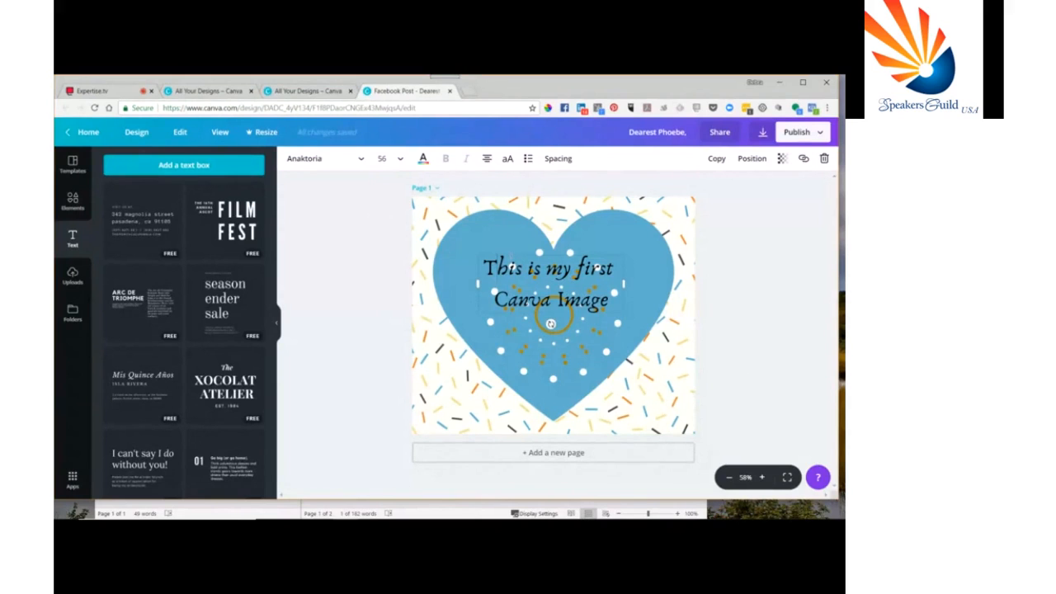
Step: Move the caption to the heart's upper-left lobe and tilt it slightly counterclockwise
{"action": "left_click", "coordinate": [459, 301]}
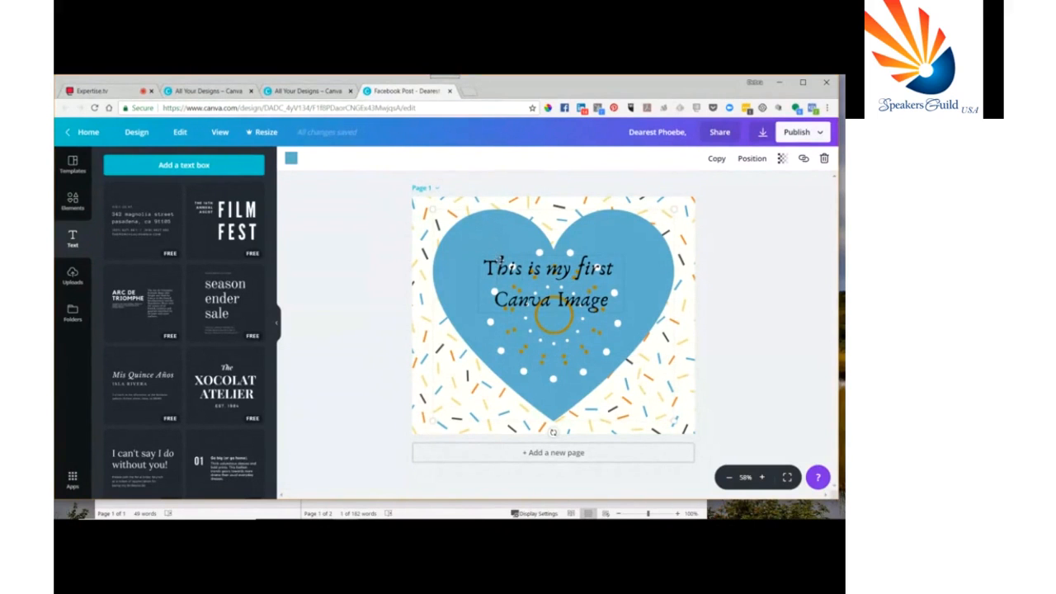
{"action": "left_click_drag", "start_coordinate": [501, 260], "coordinate": [464, 234]}
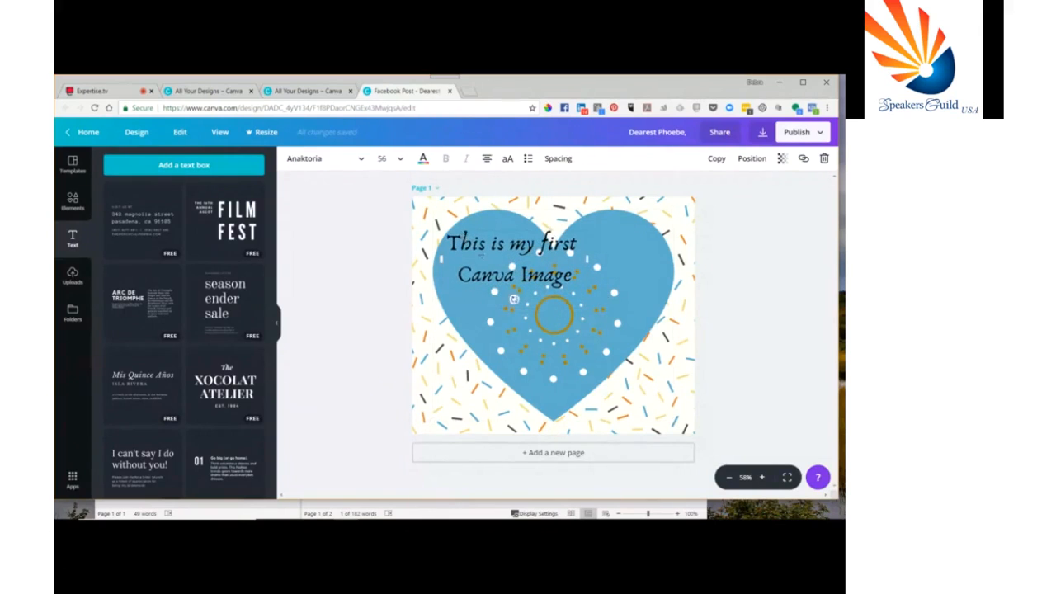
{"action": "left_click_drag", "start_coordinate": [514, 300], "coordinate": [524, 299]}
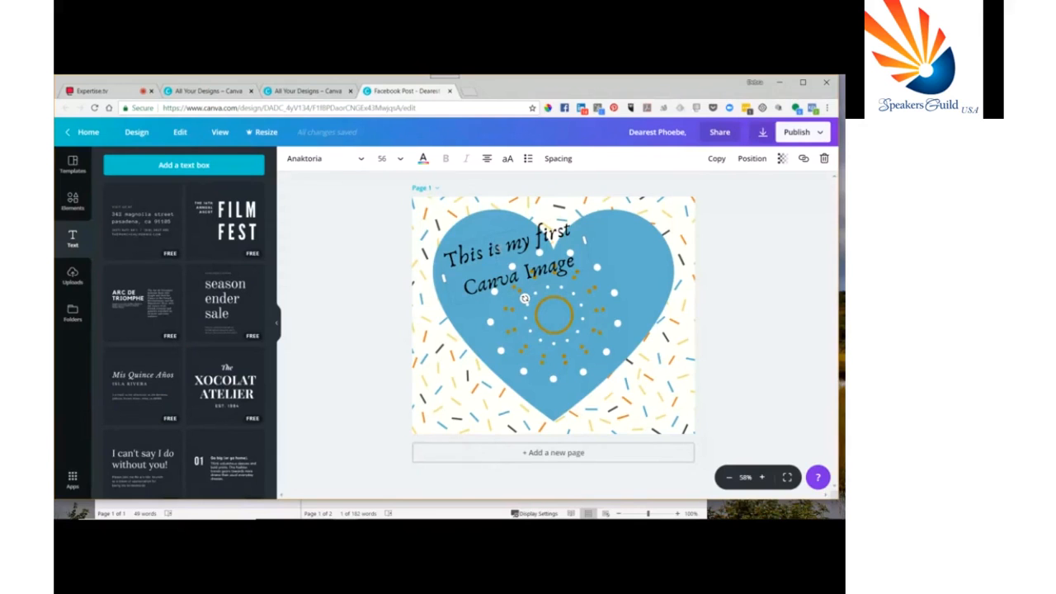
Step: Reduce the caption's font size, trying 50 and 48 before settling on 42
{"action": "key", "text": "ctrl+a"}
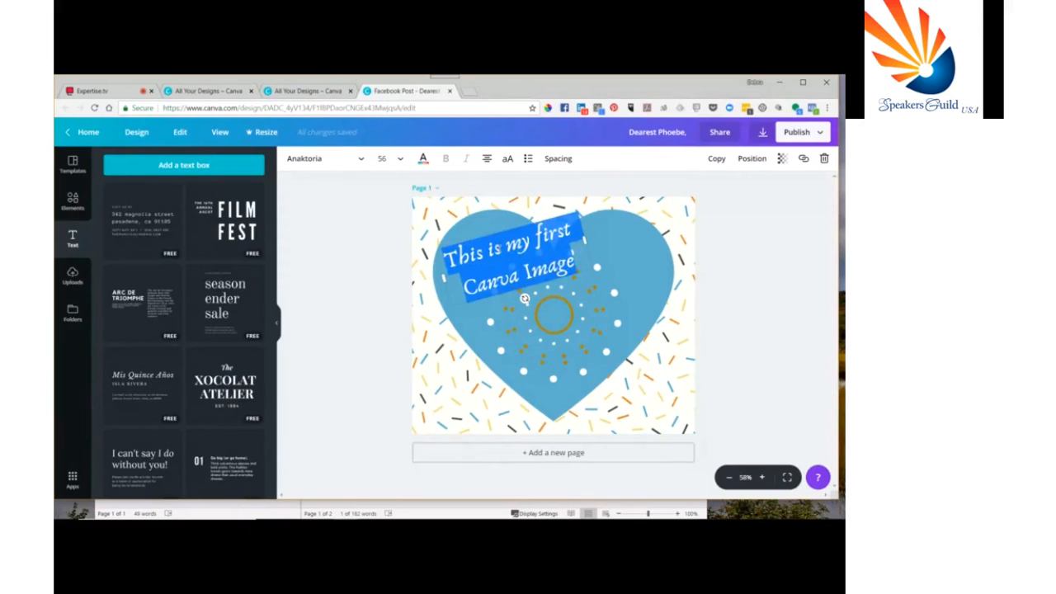
{"action": "left_click", "coordinate": [400, 159]}
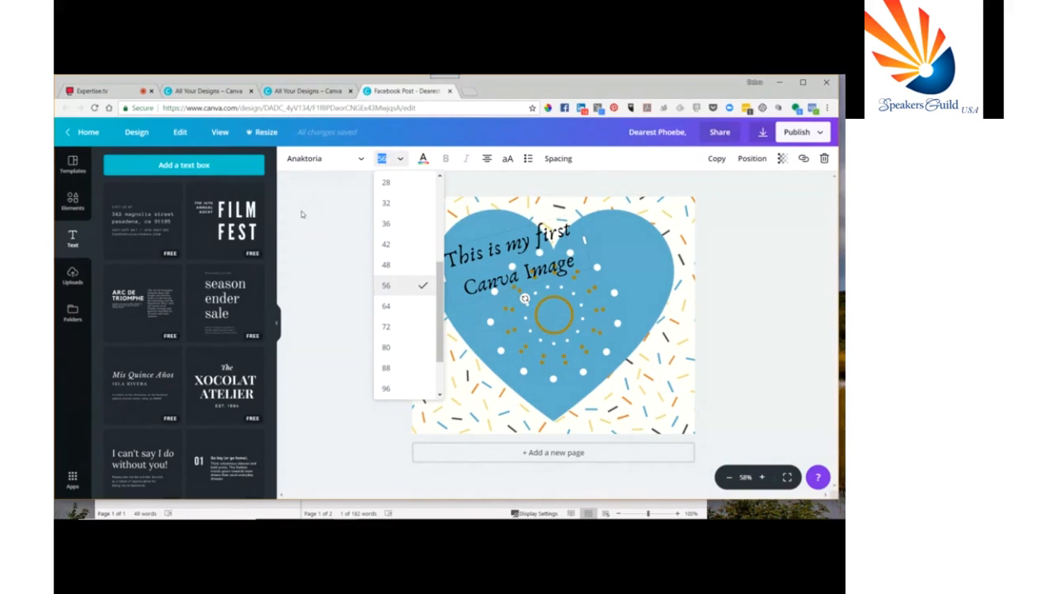
{"action": "type", "text": "50"}
{"action": "key", "text": "Return"}
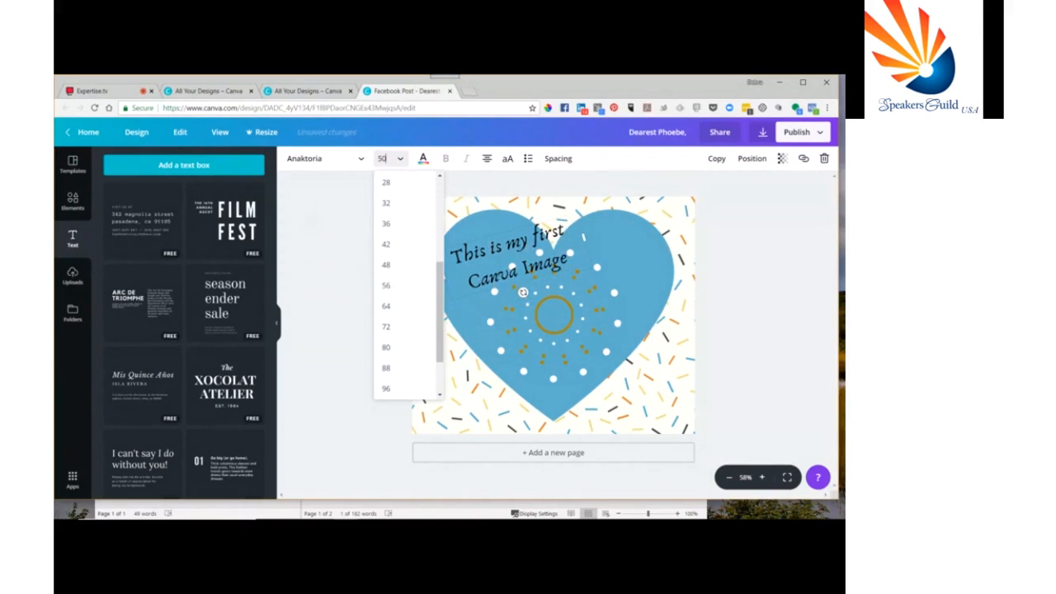
{"action": "left_click", "coordinate": [386, 266]}
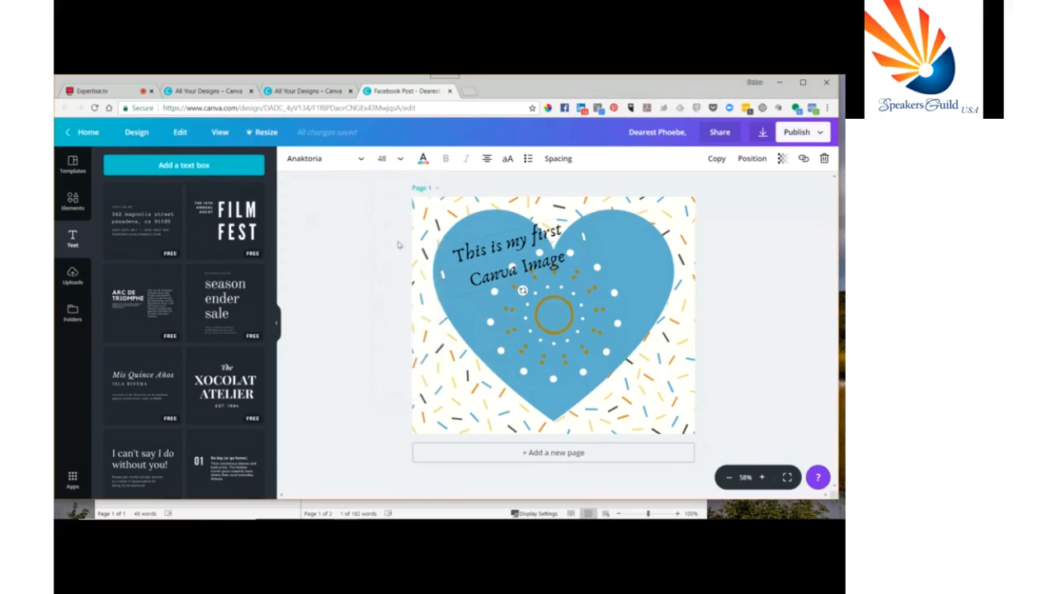
{"action": "left_click", "coordinate": [393, 160]}
{"action": "left_click", "coordinate": [386, 266]}
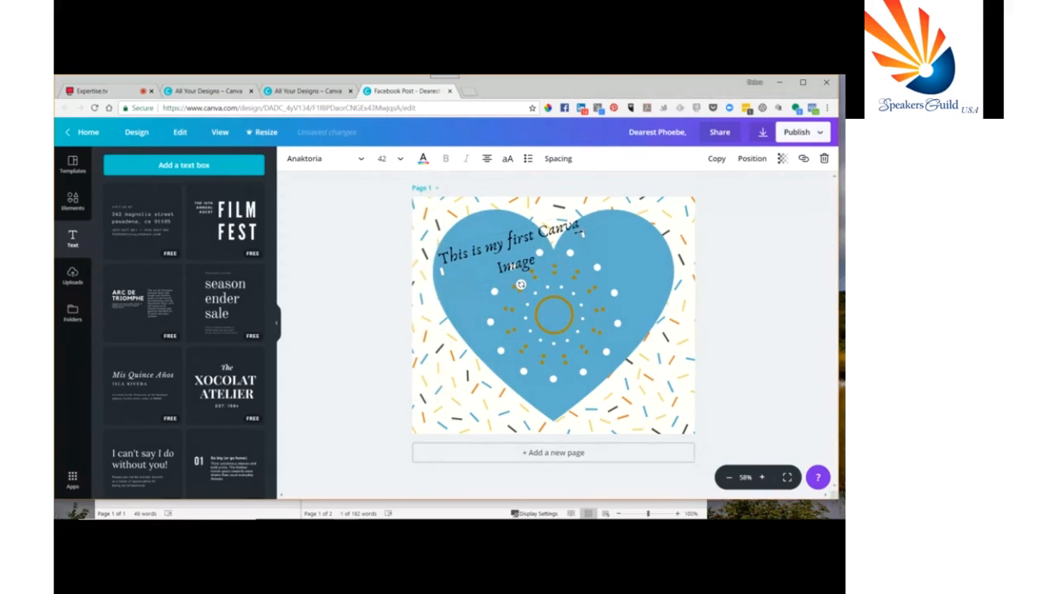
Step: Narrow the caption's text box to wrap after "first" and nudge it slightly up on the heart's left lobe
{"action": "left_click_drag", "start_coordinate": [582, 232], "coordinate": [537, 242]}
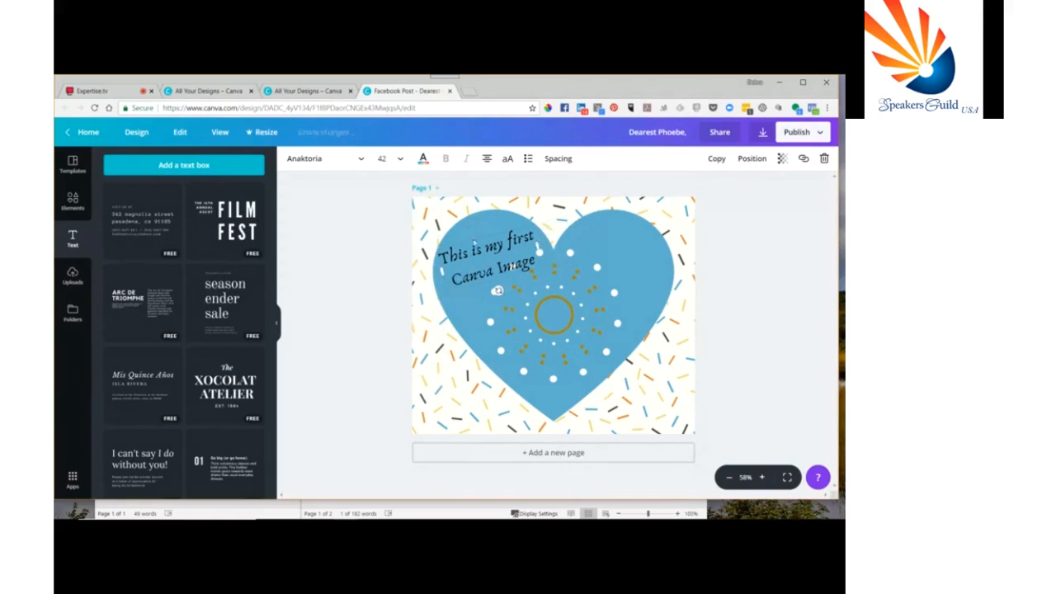
{"action": "left_click_drag", "start_coordinate": [472, 237], "coordinate": [471, 233]}
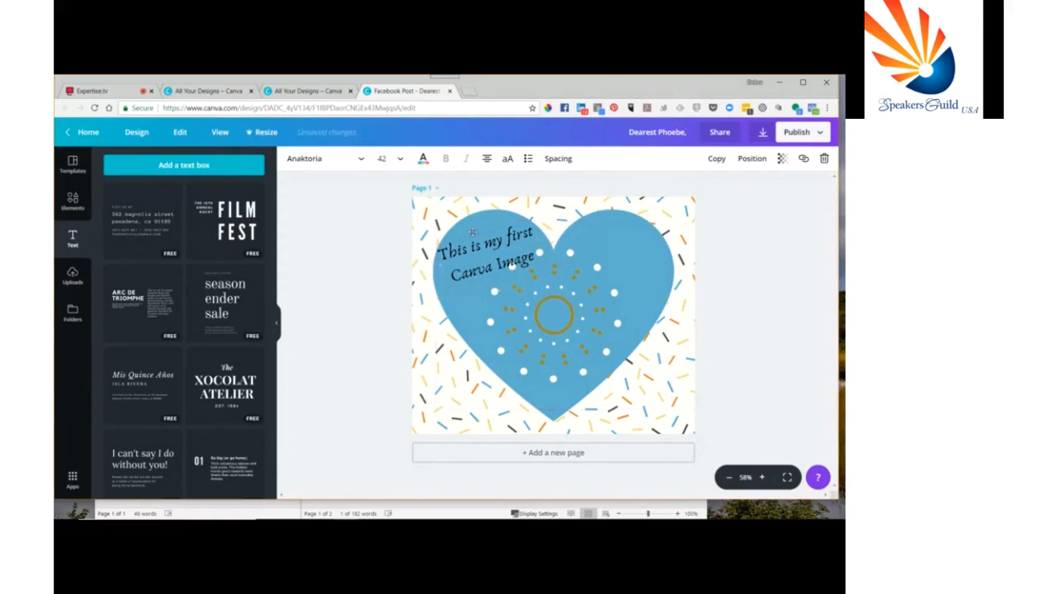
{"action": "left_click", "coordinate": [354, 269]}
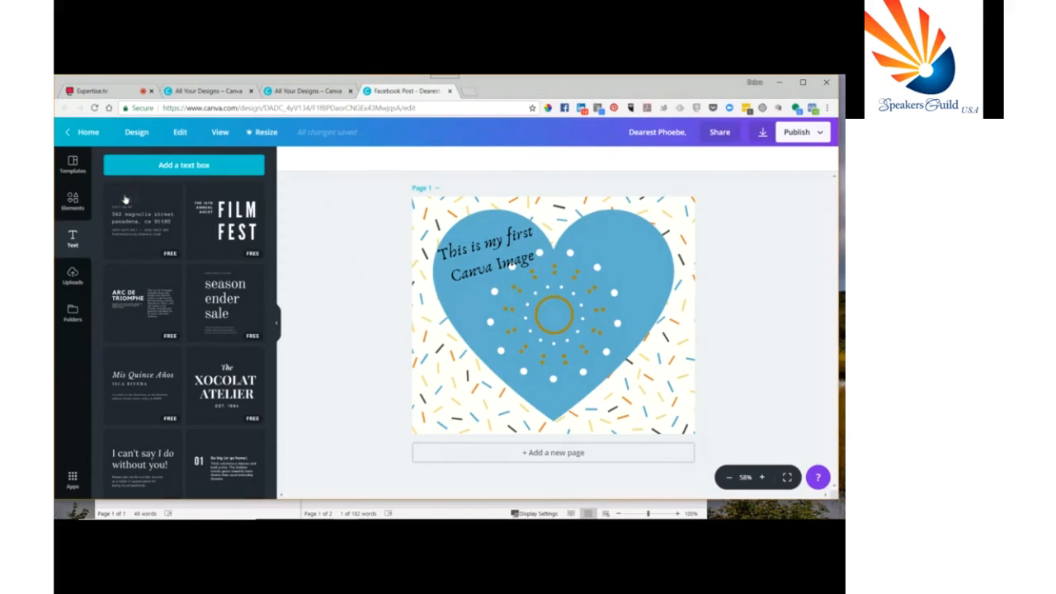
Step: Add a second text box at the bottom edge of the design reading "SpeakersGuildUSA.com"
{"action": "left_click", "coordinate": [193, 166]}
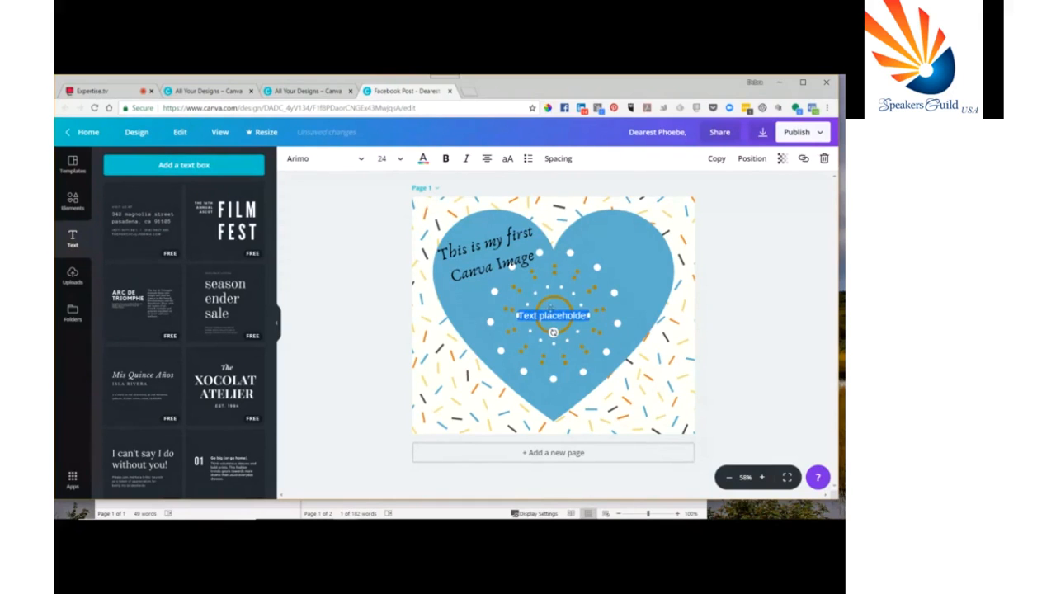
{"action": "left_click_drag", "start_coordinate": [550, 310], "coordinate": [554, 413]}
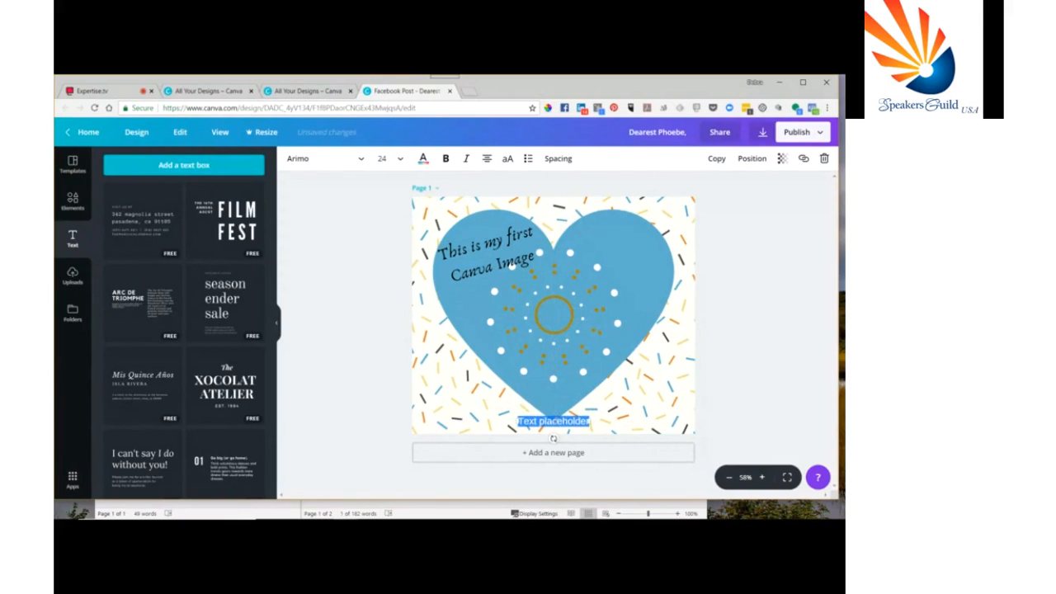
{"action": "double_click", "coordinate": [556, 420]}
{"action": "triple_click", "coordinate": [555, 420]}
{"action": "type", "text": "Spera"}
{"action": "key", "text": "BackSpace"}
{"action": "key", "text": "BackSpace"}
{"action": "type", "text": "arkes"}
{"action": "key", "text": "BackSpace"}
{"action": "key", "text": "BackSpace"}
{"action": "key", "text": "BackSpace"}
{"action": "key", "text": "BackSpace"}
{"action": "type", "text": "kersGuildUSA.com"}
Step: Widen the website text box to fit one line and center it horizontally over the heart's bottom tip
{"action": "left_click_drag", "start_coordinate": [520, 430], "coordinate": [477, 416]}
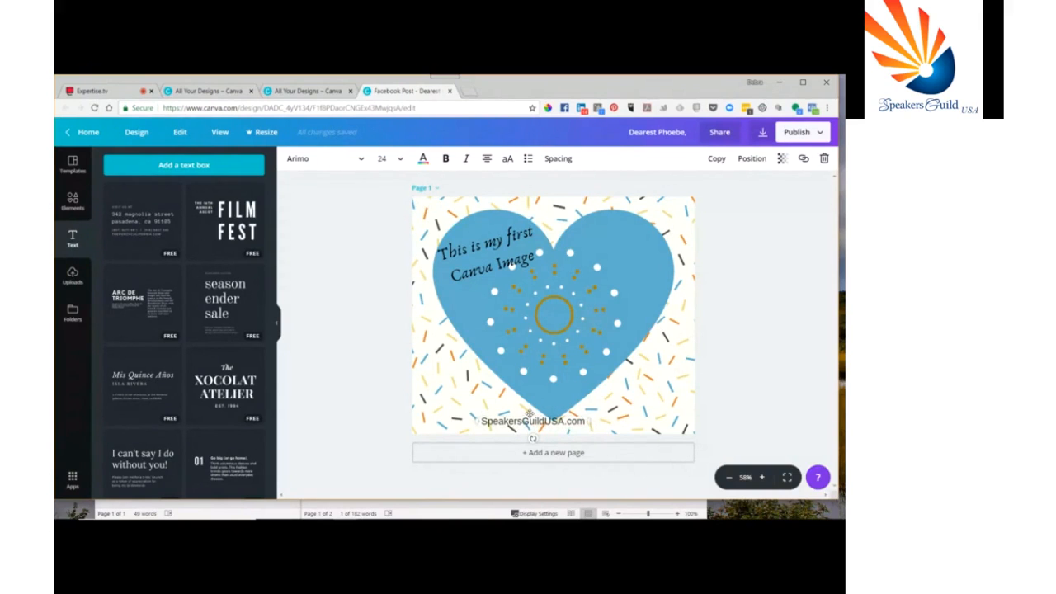
{"action": "left_click_drag", "start_coordinate": [530, 413], "coordinate": [547, 406]}
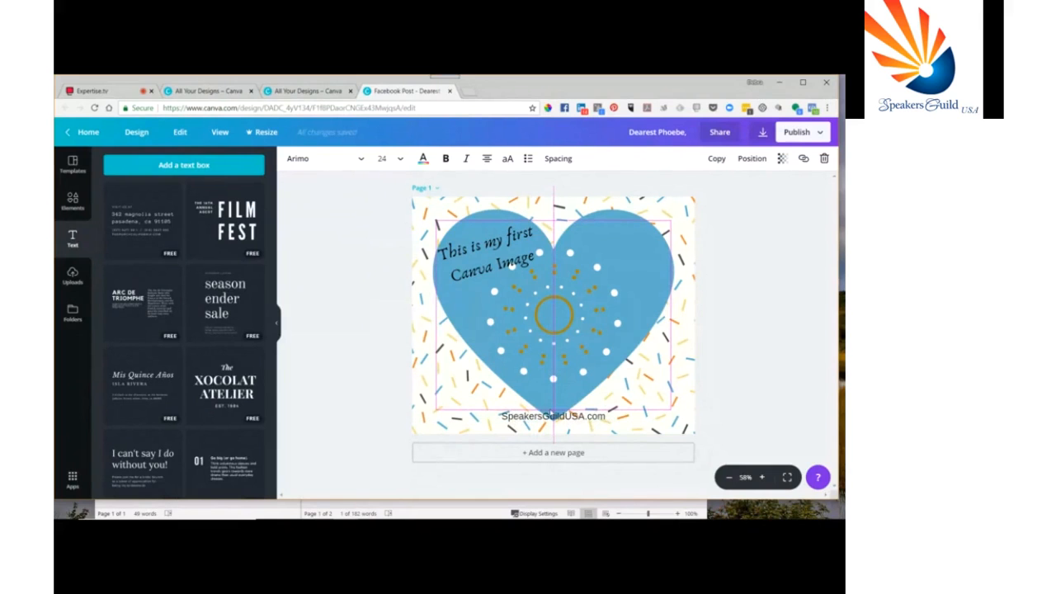
{"action": "left_click_drag", "start_coordinate": [551, 413], "coordinate": [551, 414]}
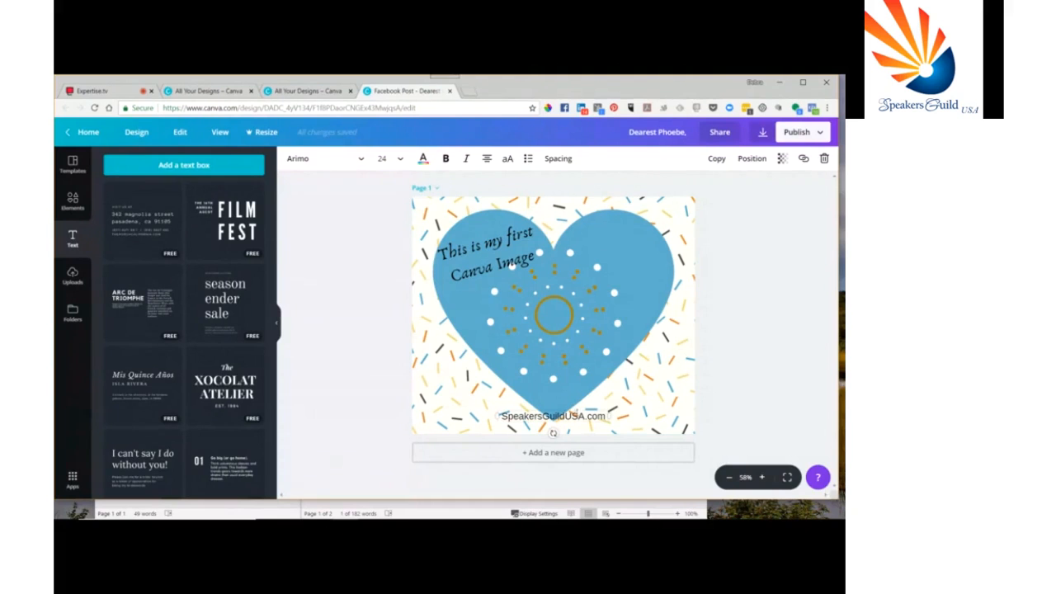
Step: Recolor the website text, trying the document's blue before choosing its dark gray
{"action": "left_click", "coordinate": [423, 158]}
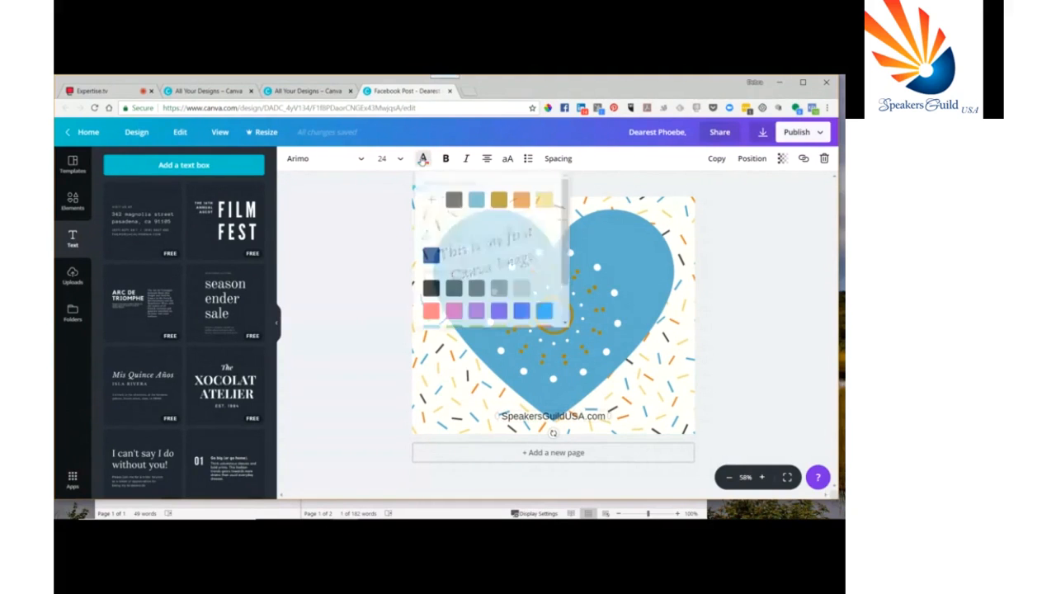
{"action": "left_click", "coordinate": [476, 201]}
{"action": "left_click", "coordinate": [454, 201]}
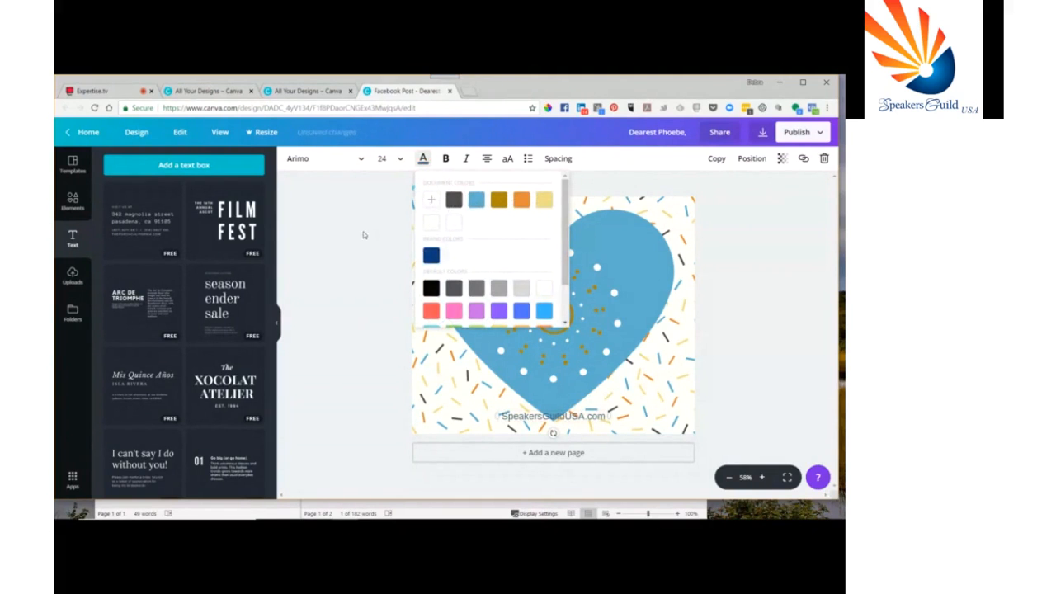
{"action": "left_click", "coordinate": [353, 303]}
{"action": "left_click", "coordinate": [598, 410]}
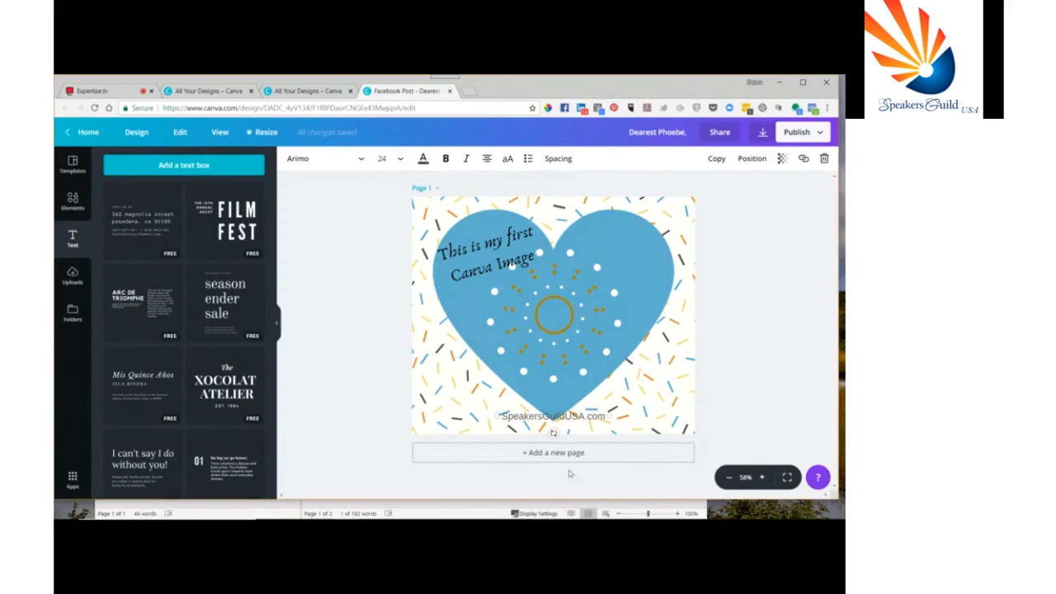
{"action": "right_click", "coordinate": [582, 416]}
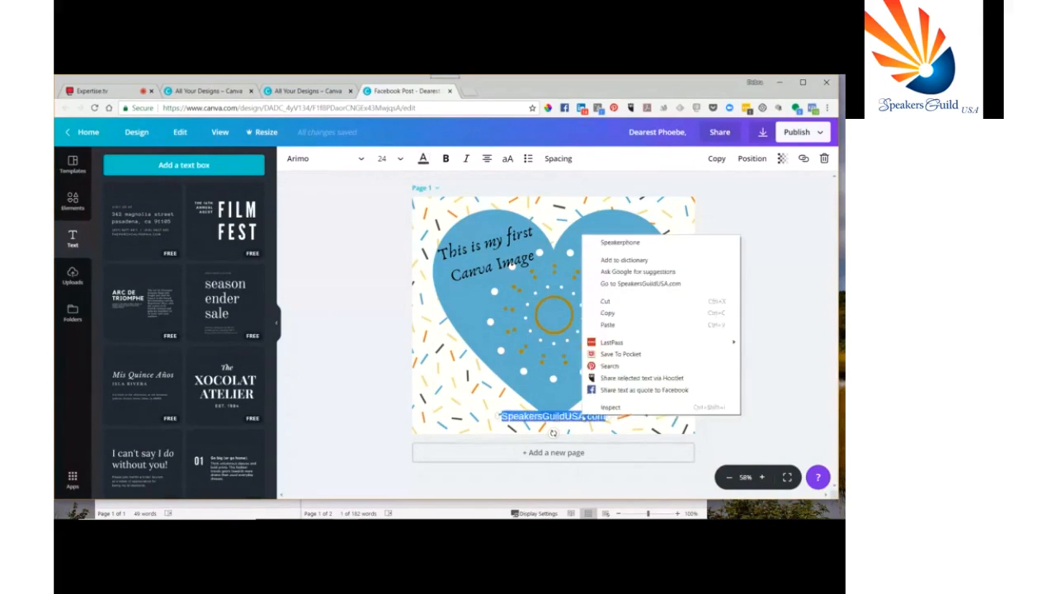
{"action": "left_click", "coordinate": [361, 371]}
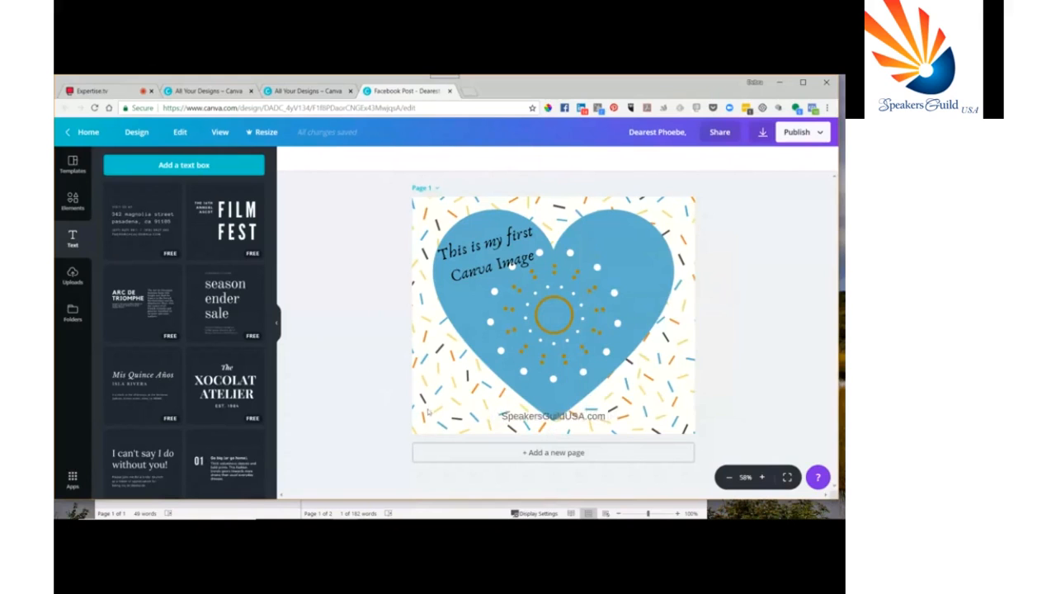
Step: Make the "SpeakersGuildUSA.com" text at the heart's bottom tip bold
{"action": "left_click", "coordinate": [570, 416]}
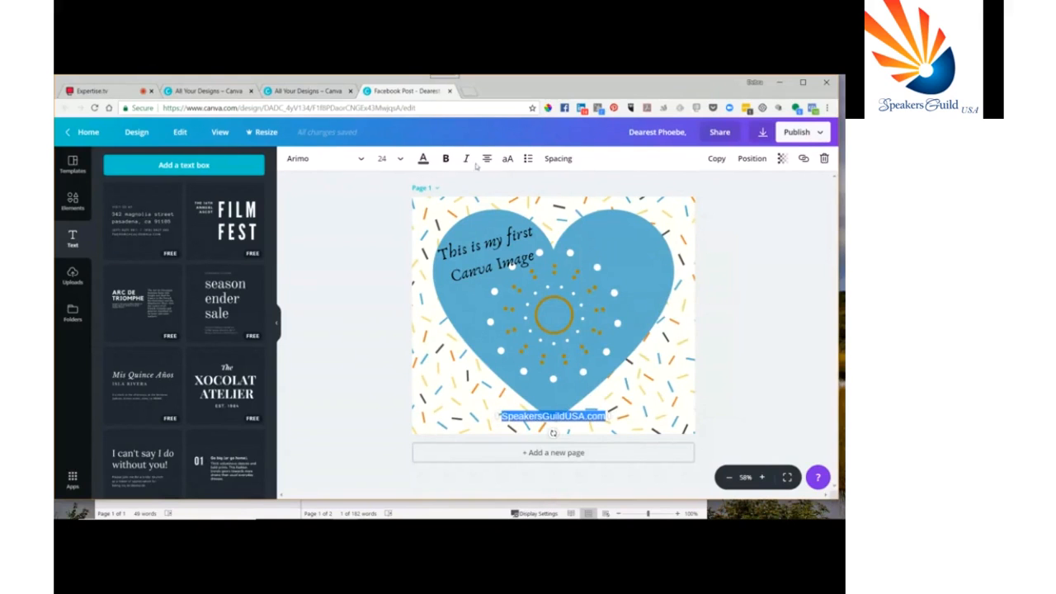
{"action": "left_click", "coordinate": [446, 158]}
{"action": "left_click", "coordinate": [353, 315]}
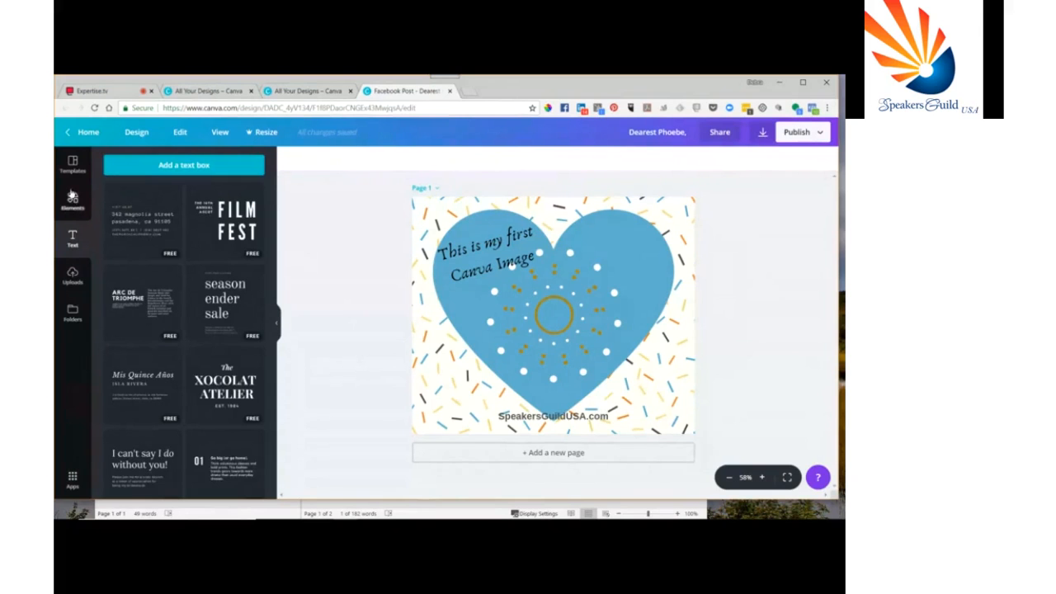
Step: Leave the design for the template finder and look through its list of template categories from Announcements to Worksheets
{"action": "left_click", "coordinate": [71, 136]}
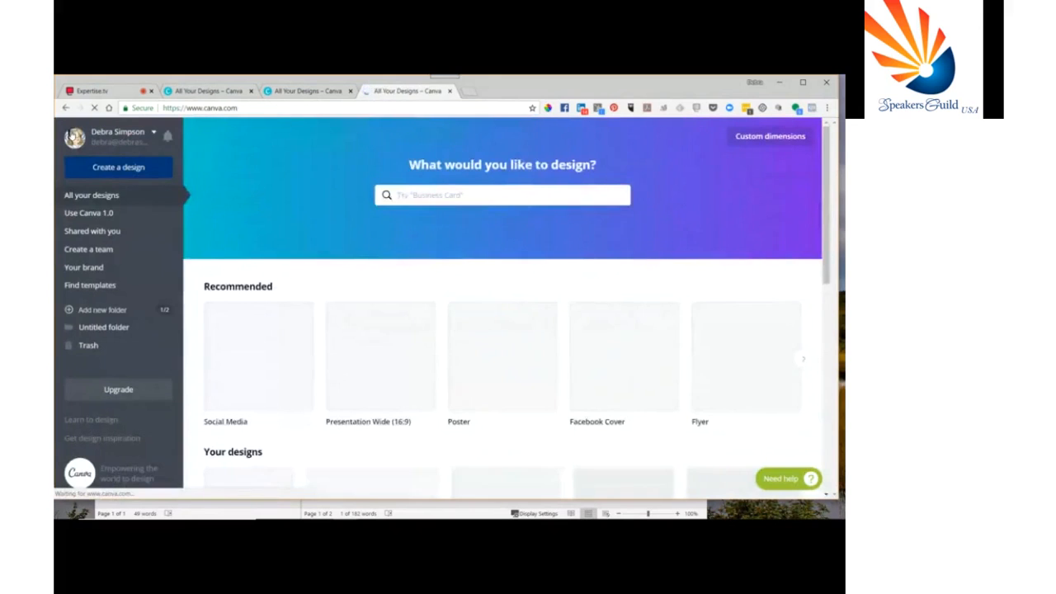
{"action": "left_click", "coordinate": [114, 286]}
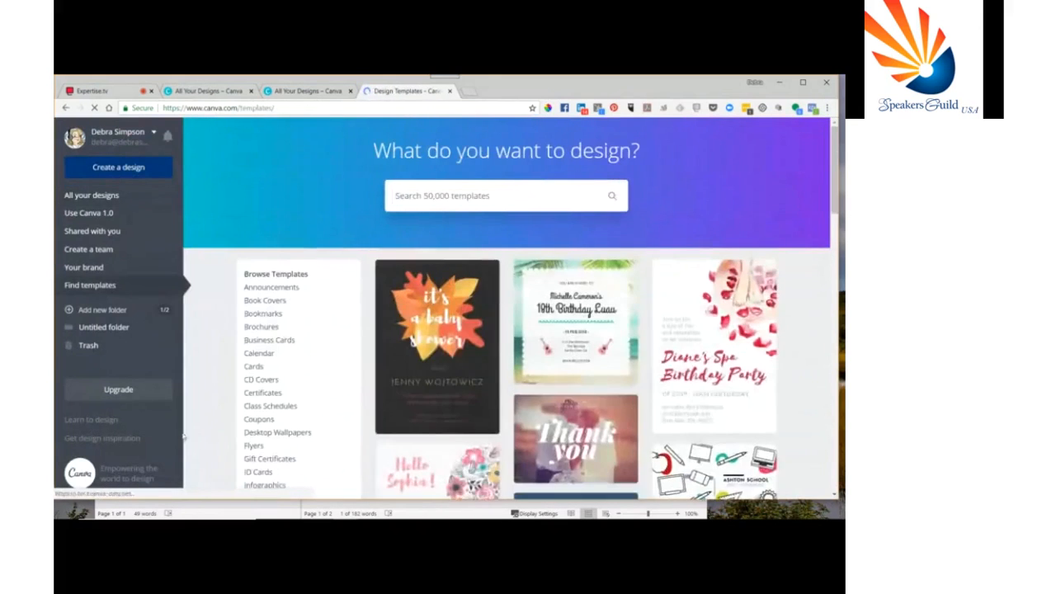
{"action": "scroll", "coordinate": [207, 373], "scroll_direction": "down", "scroll_amount": 3}
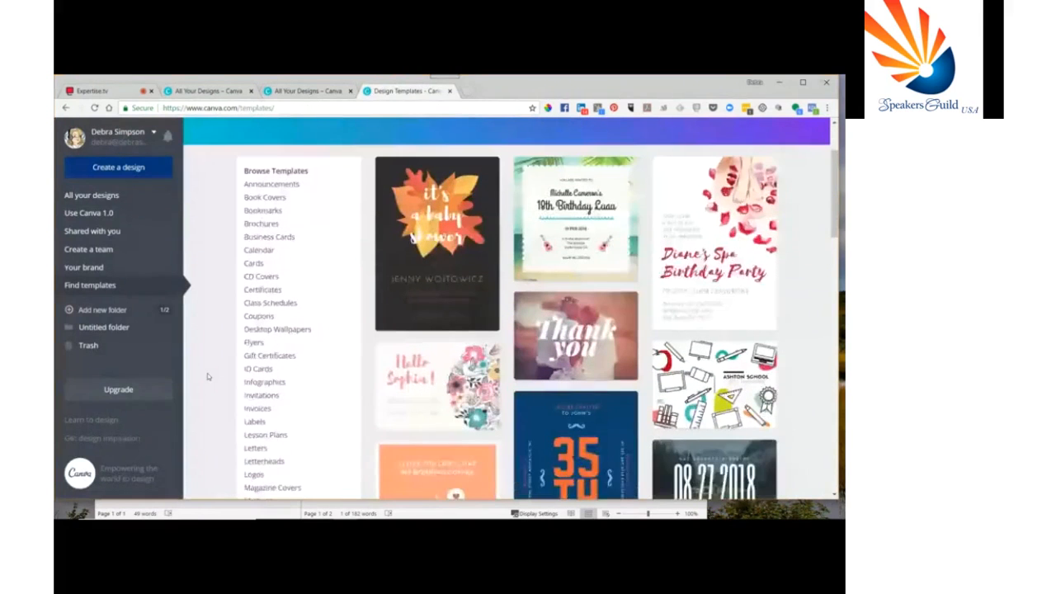
{"action": "scroll", "coordinate": [207, 373], "scroll_direction": "down", "scroll_amount": 2}
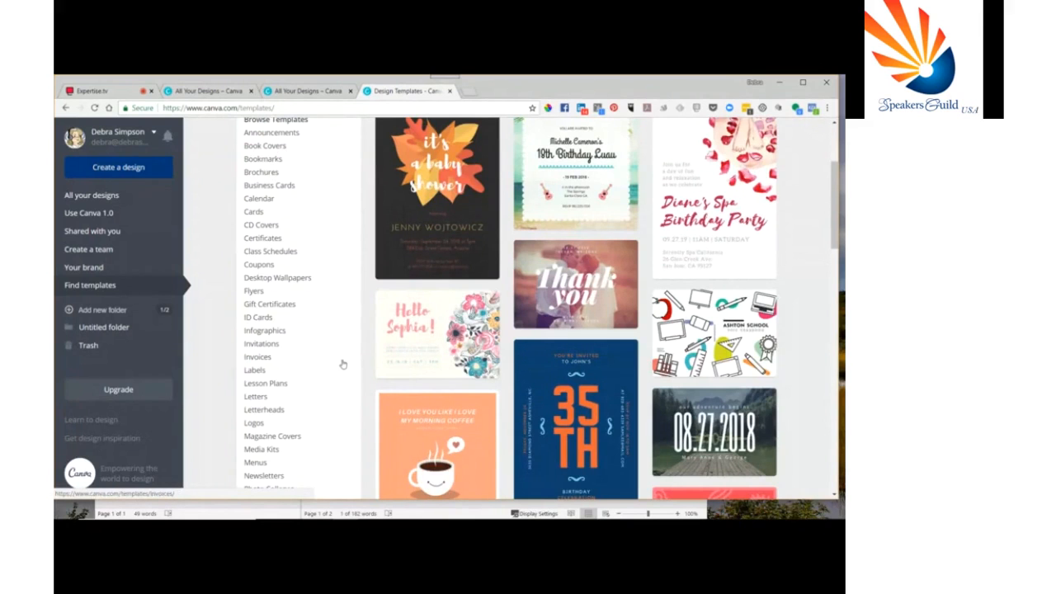
{"action": "scroll", "coordinate": [343, 364], "scroll_direction": "down", "scroll_amount": 1}
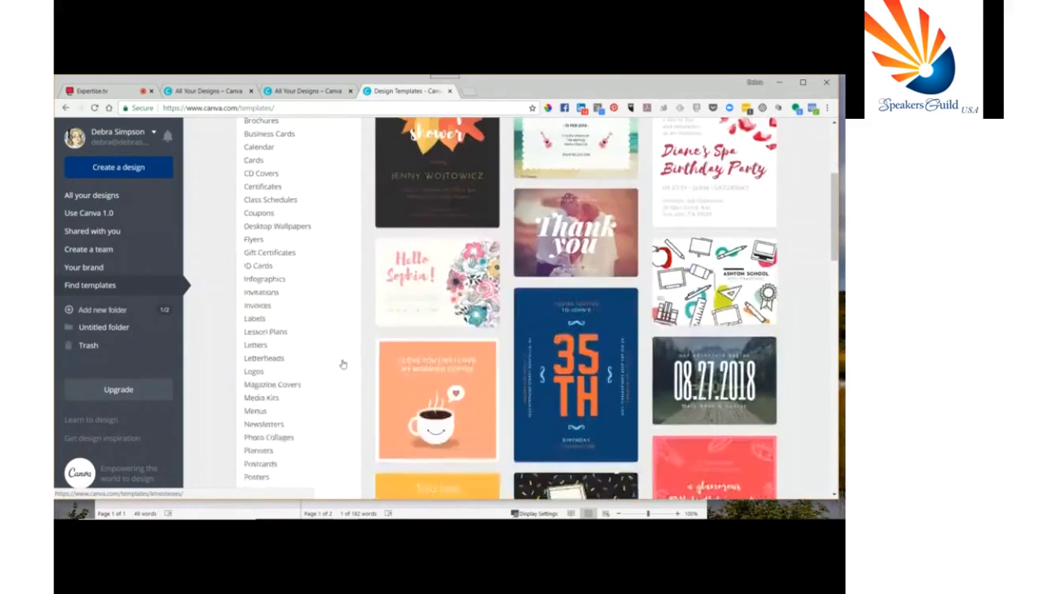
{"action": "scroll", "coordinate": [342, 364], "scroll_direction": "down", "scroll_amount": 1}
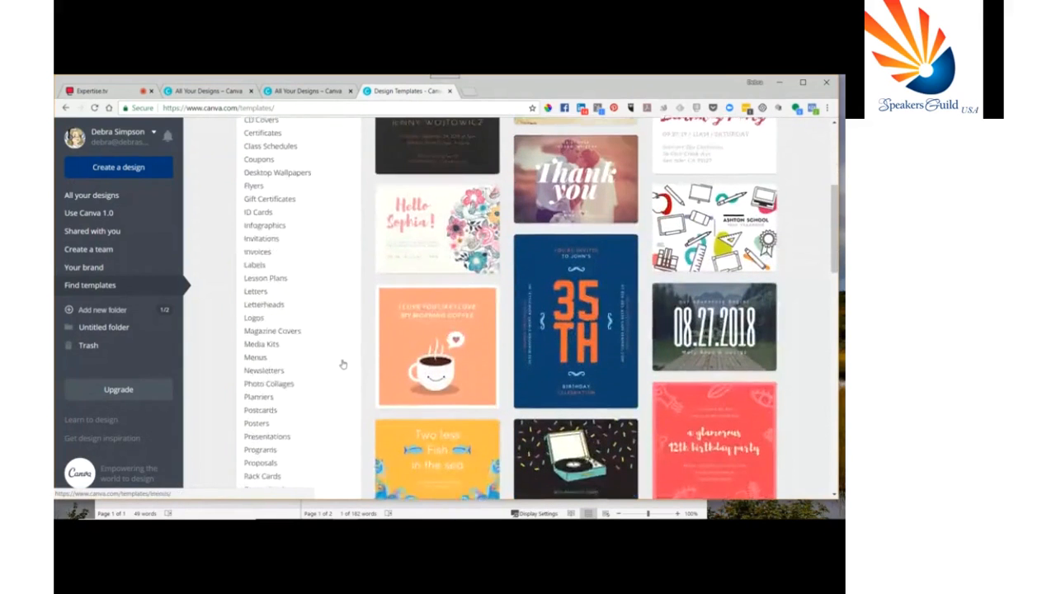
{"action": "scroll", "coordinate": [342, 364], "scroll_direction": "down", "scroll_amount": 1}
{"action": "scroll", "coordinate": [342, 364], "scroll_direction": "down", "scroll_amount": 1}
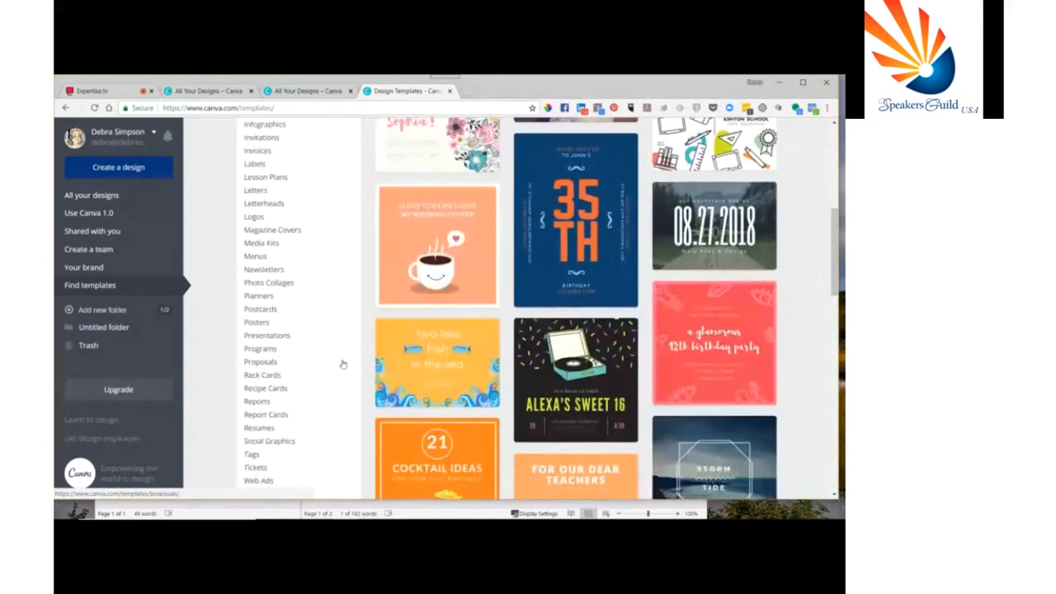
{"action": "scroll", "coordinate": [342, 364], "scroll_direction": "down", "scroll_amount": 1}
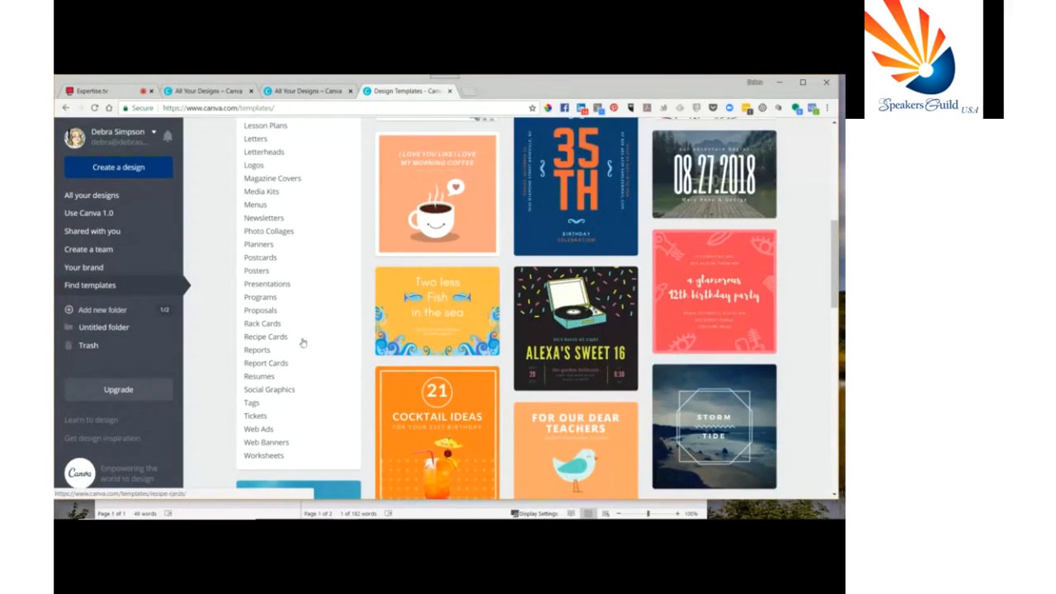
{"action": "scroll", "coordinate": [304, 341], "scroll_direction": "up", "scroll_amount": 1}
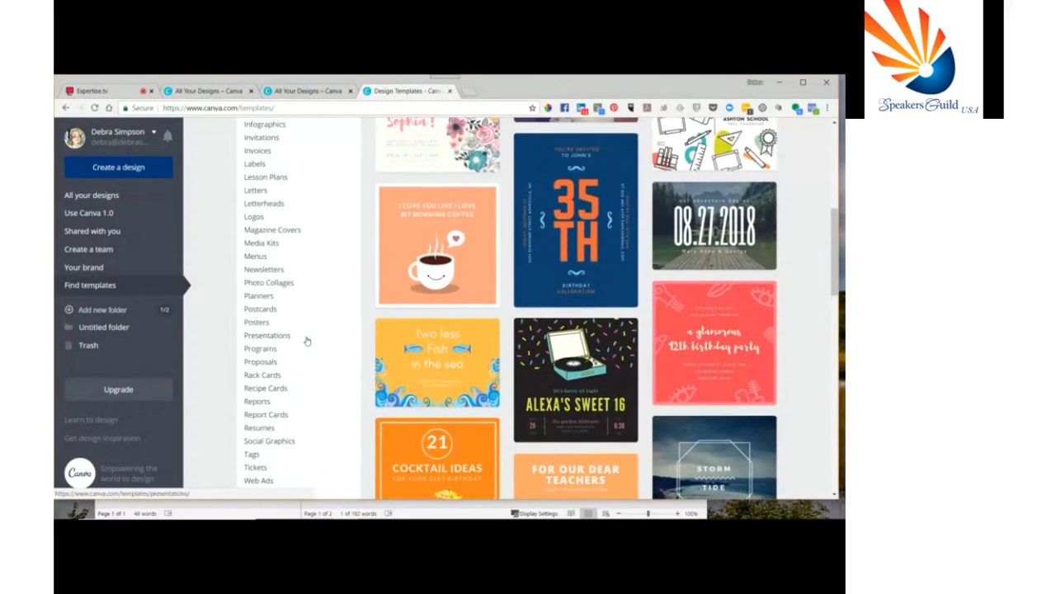
{"action": "scroll", "coordinate": [306, 340], "scroll_direction": "up", "scroll_amount": 1}
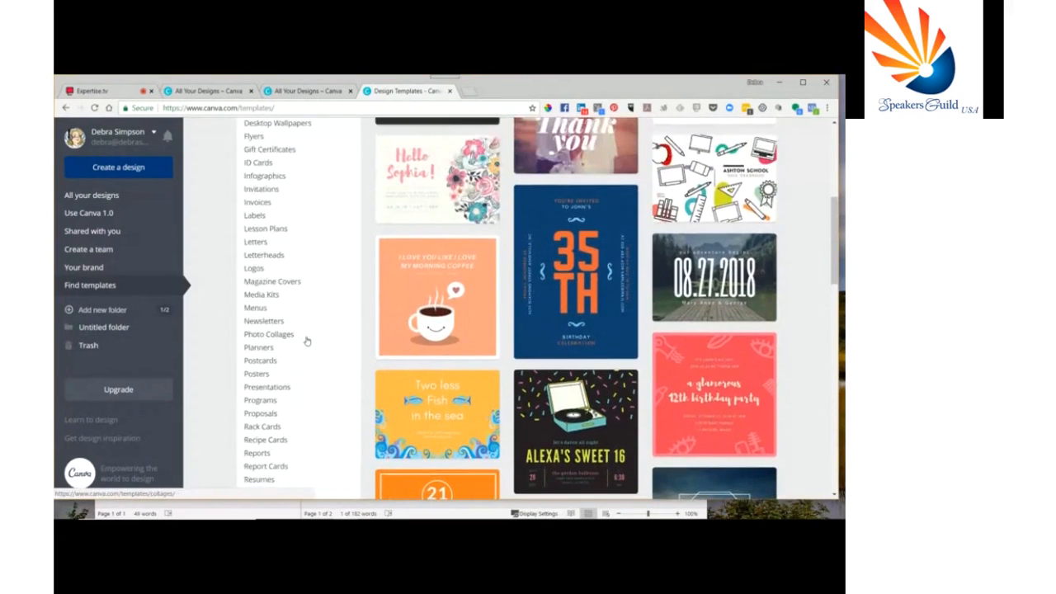
{"action": "scroll", "coordinate": [306, 340], "scroll_direction": "up", "scroll_amount": 2}
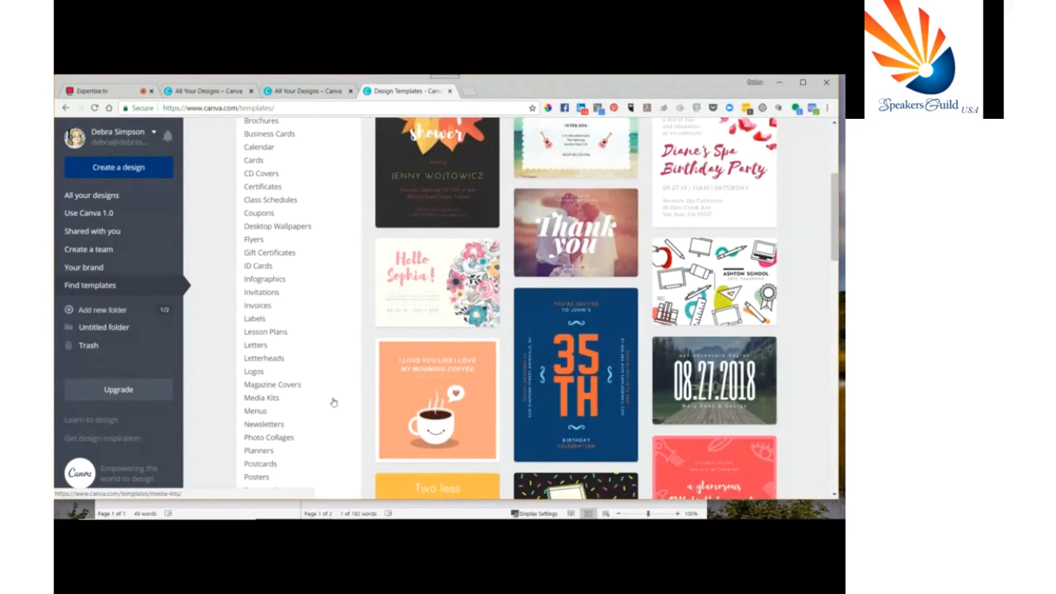
Step: Open the Newsletters template category and examine its sample layouts and newsletter subcategories
{"action": "left_click", "coordinate": [273, 425]}
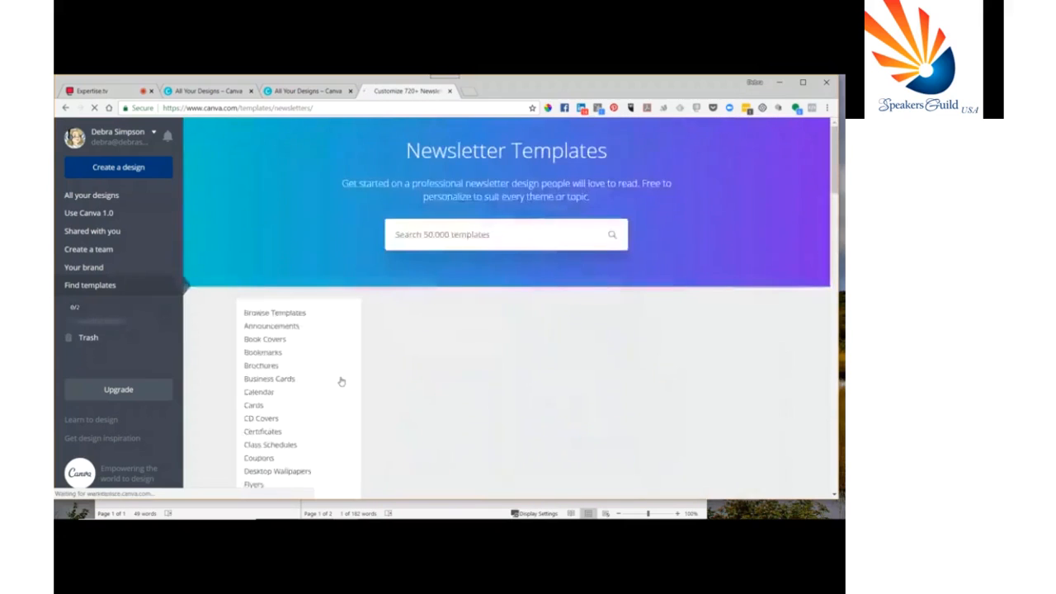
{"action": "scroll", "coordinate": [633, 368], "scroll_direction": "down", "scroll_amount": 1}
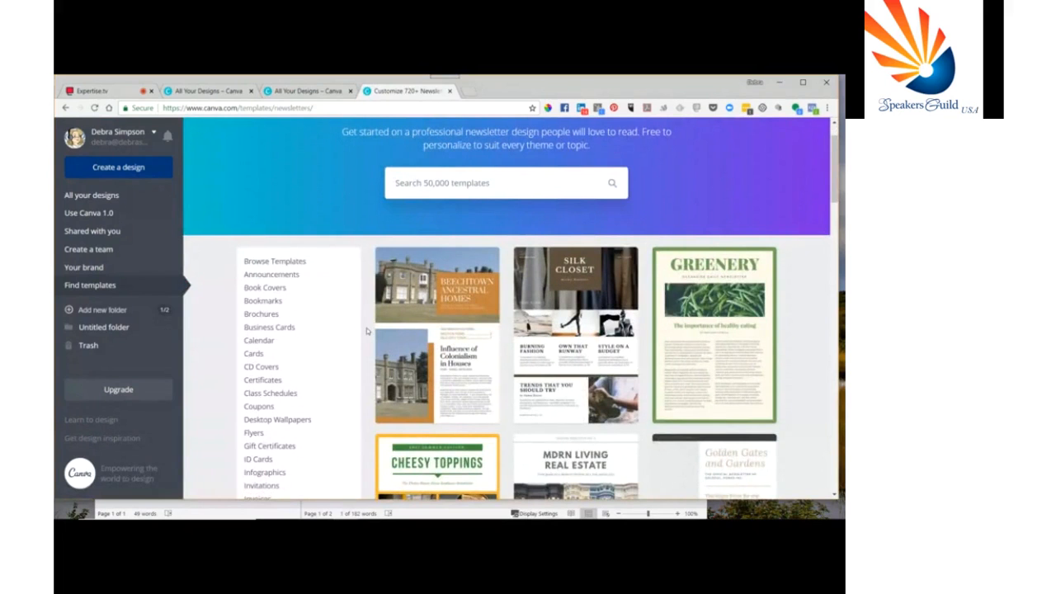
{"action": "scroll", "coordinate": [324, 355], "scroll_direction": "down", "scroll_amount": 1}
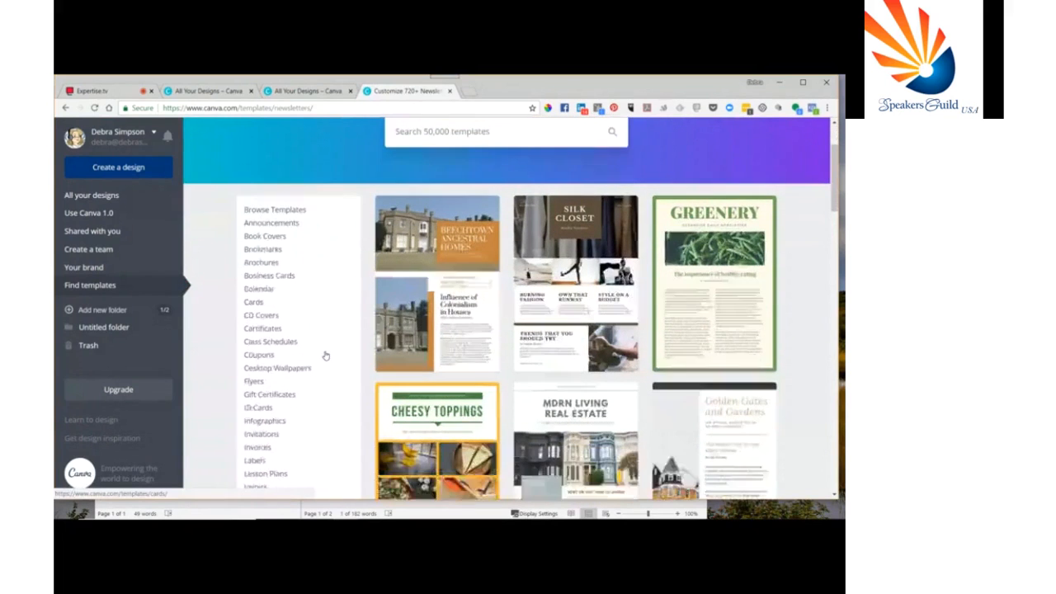
{"action": "scroll", "coordinate": [325, 356], "scroll_direction": "down", "scroll_amount": 1}
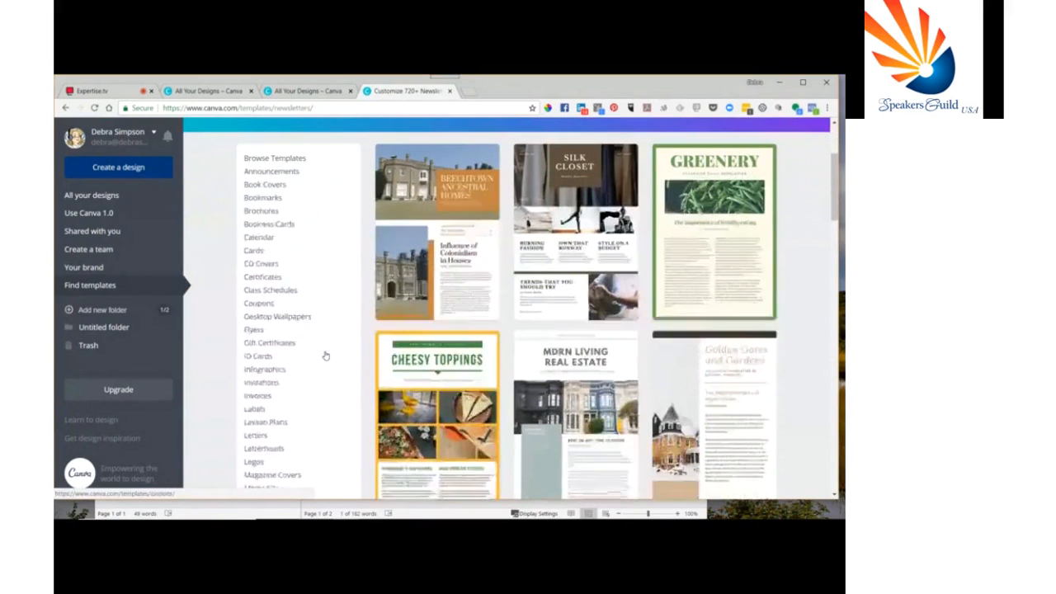
{"action": "scroll", "coordinate": [325, 356], "scroll_direction": "down", "scroll_amount": 1}
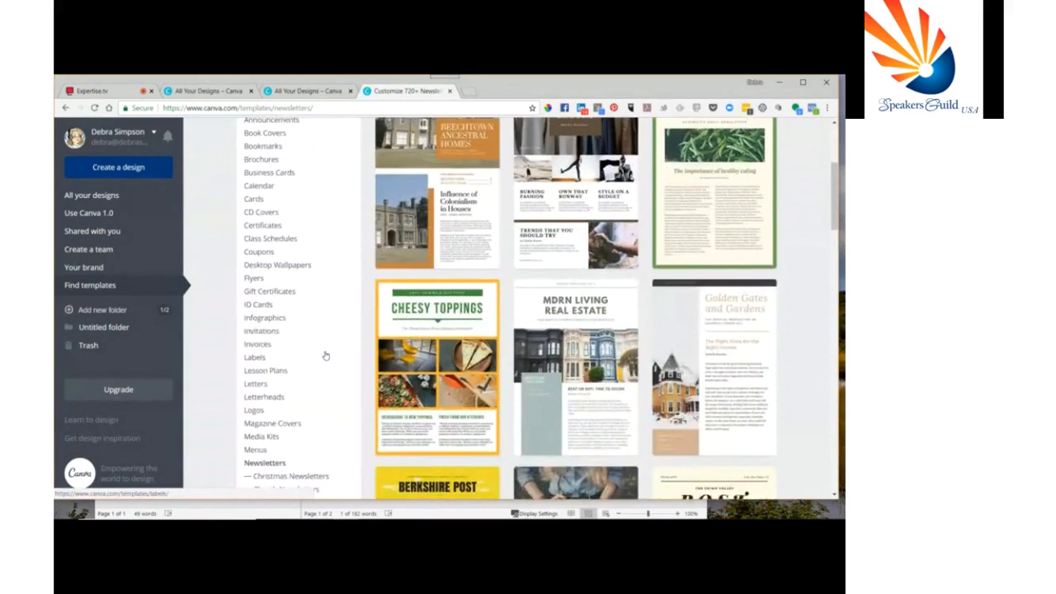
{"action": "scroll", "coordinate": [325, 355], "scroll_direction": "down", "scroll_amount": 1}
{"action": "scroll", "coordinate": [325, 355], "scroll_direction": "down", "scroll_amount": 2}
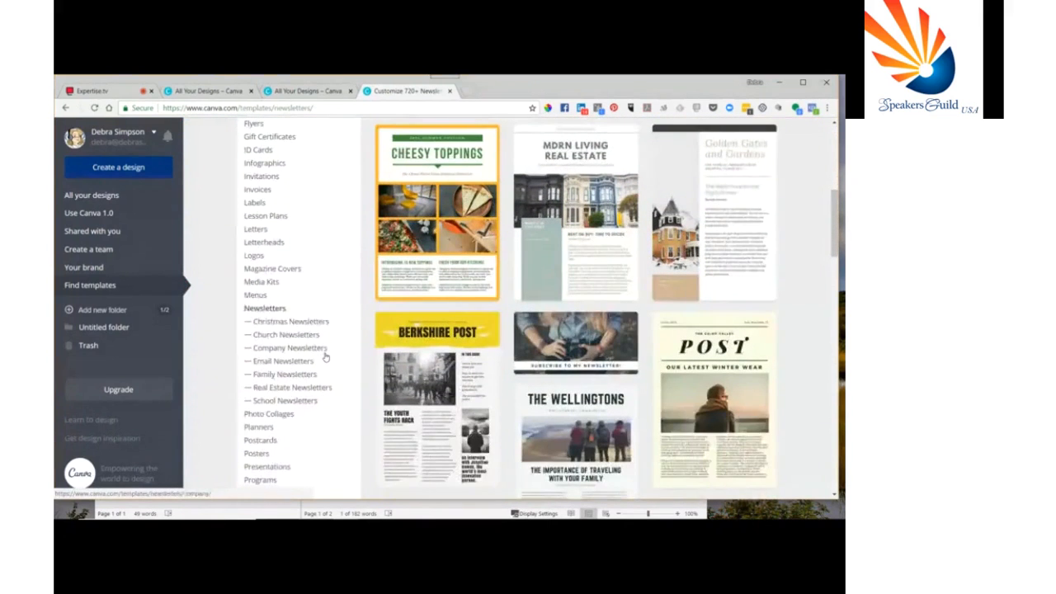
{"action": "scroll", "coordinate": [325, 356], "scroll_direction": "down", "scroll_amount": 1}
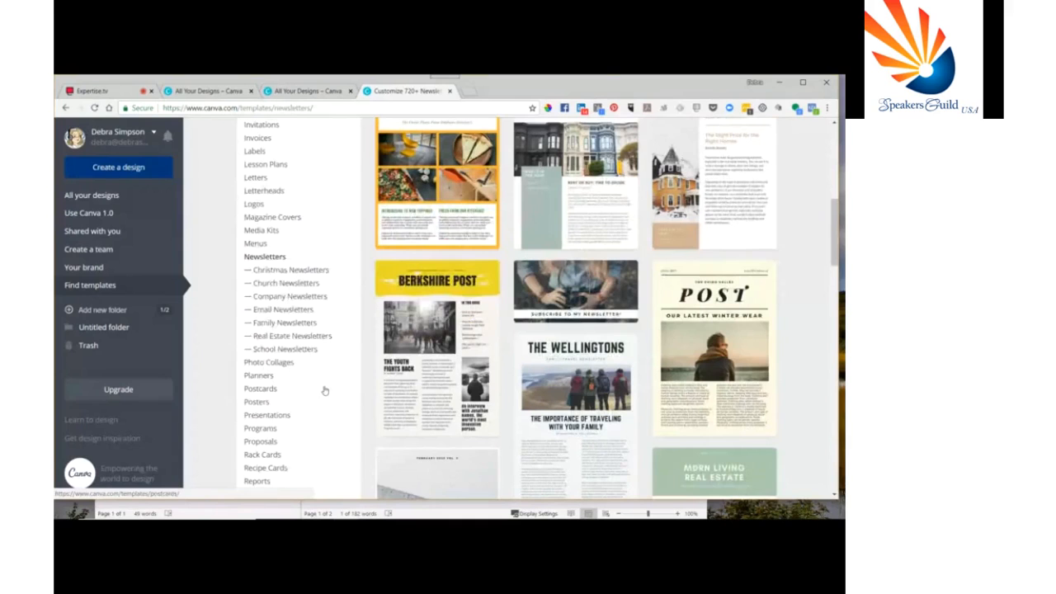
{"action": "scroll", "coordinate": [325, 390], "scroll_direction": "down", "scroll_amount": 1}
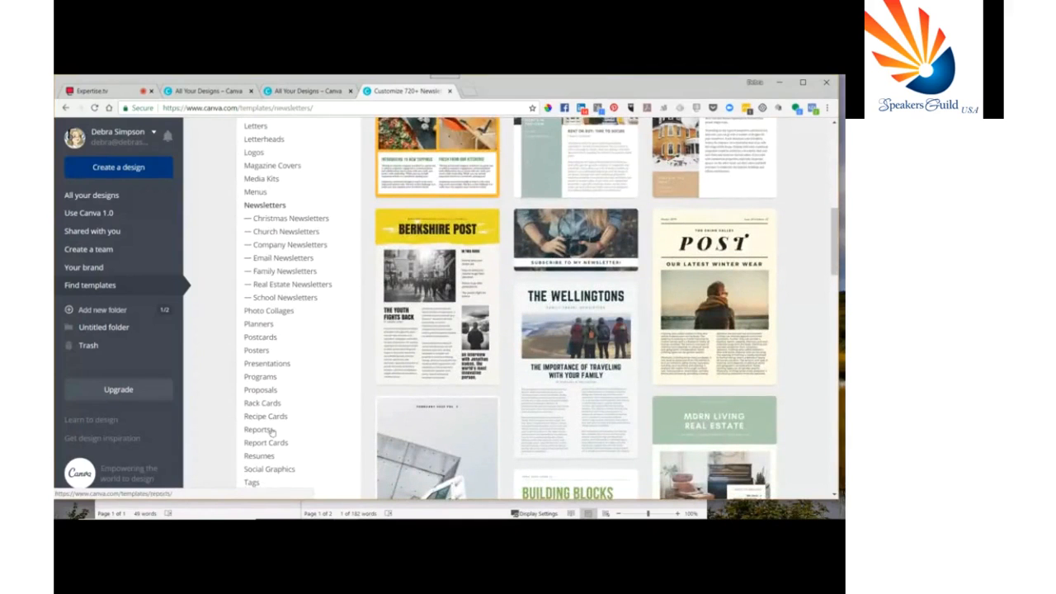
Step: Start a new design from the "Green and White Annual Report" template in the Reports category and look through its pages
{"action": "left_click", "coordinate": [334, 428]}
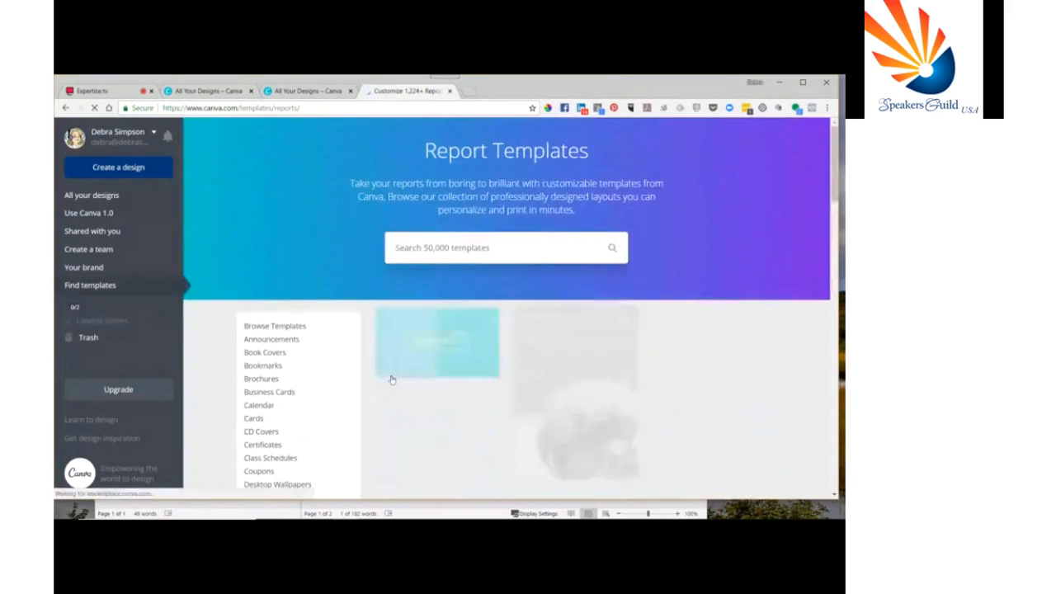
{"action": "scroll", "coordinate": [642, 388], "scroll_direction": "down", "scroll_amount": 1}
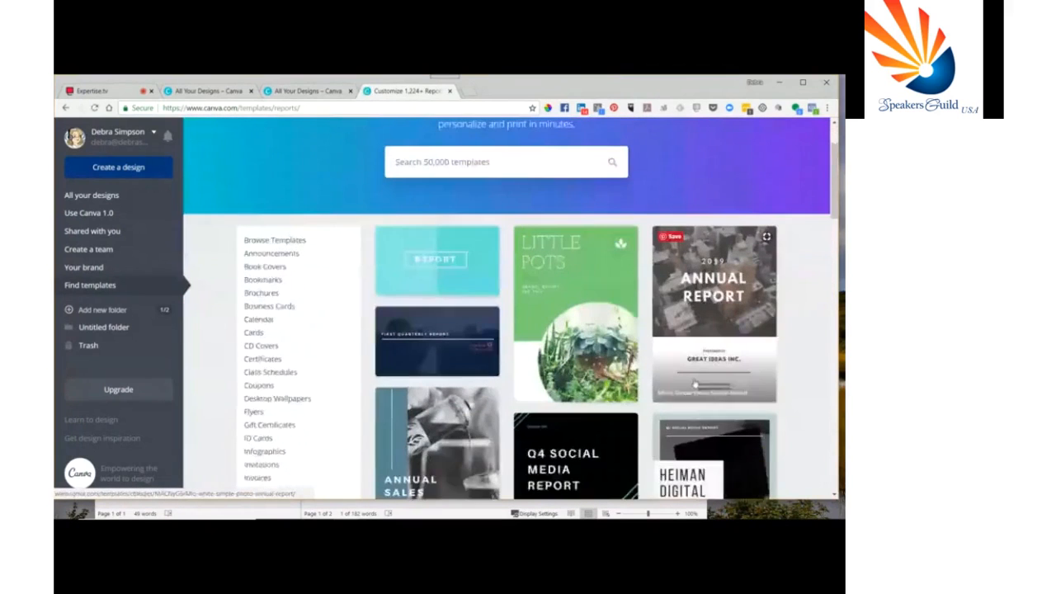
{"action": "left_click", "coordinate": [576, 267]}
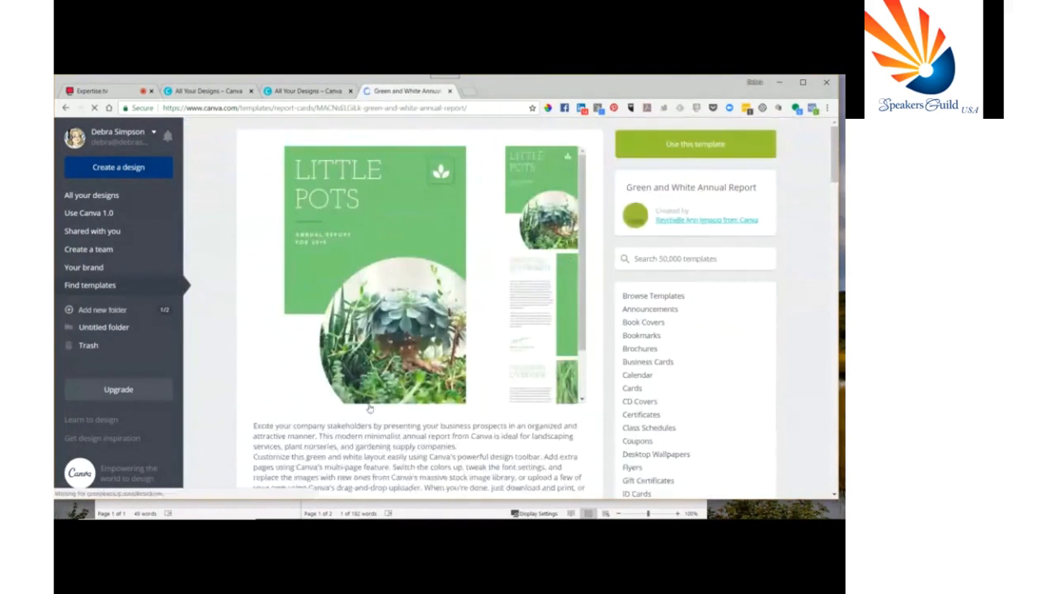
{"action": "scroll", "coordinate": [368, 409], "scroll_direction": "down", "scroll_amount": 3}
{"action": "scroll", "coordinate": [370, 409], "scroll_direction": "up", "scroll_amount": 3}
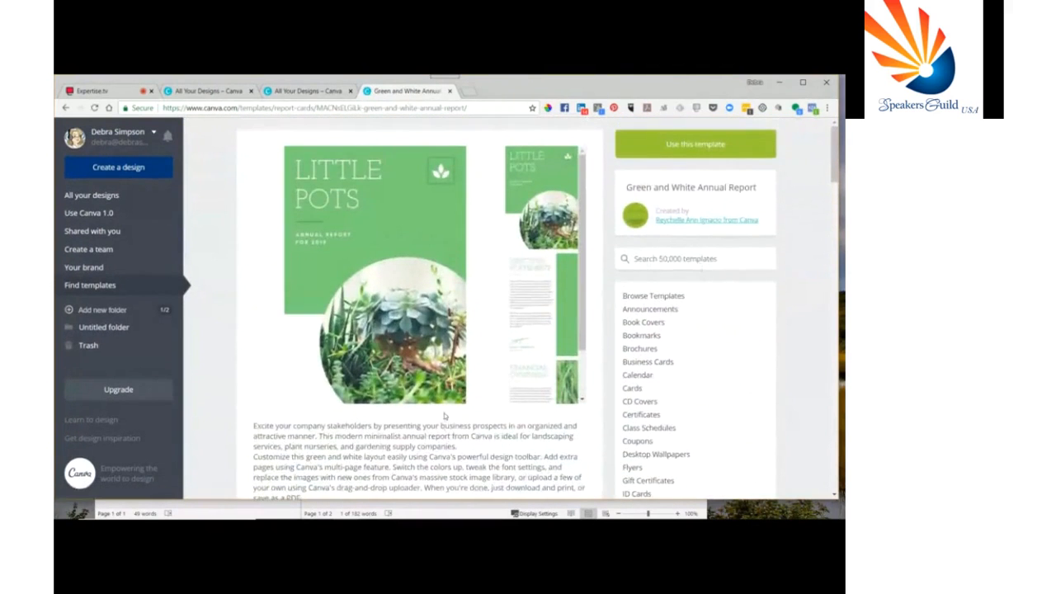
{"action": "left_click", "coordinate": [697, 146]}
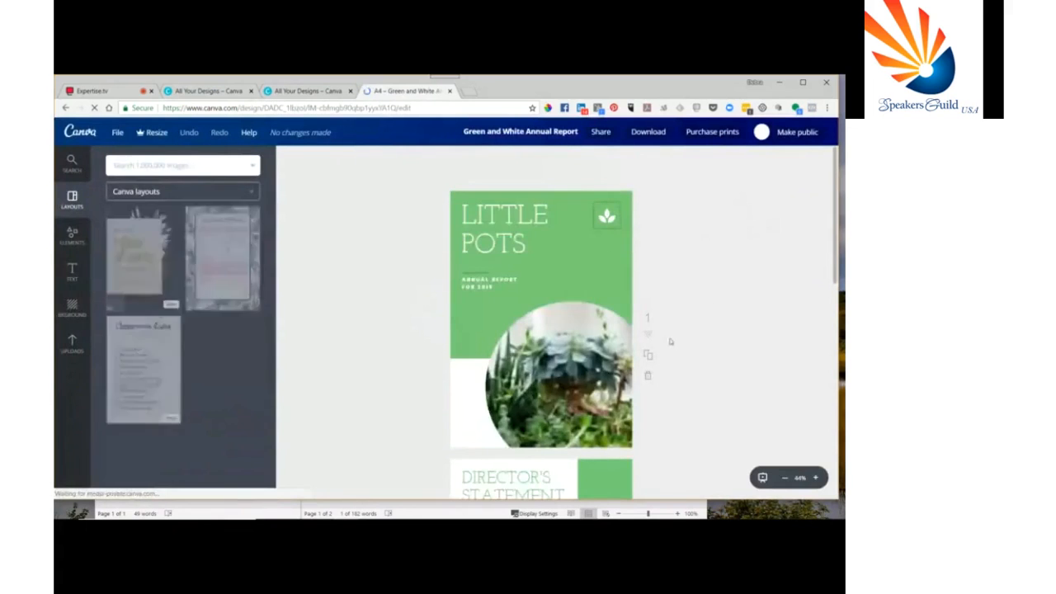
{"action": "scroll", "coordinate": [649, 326], "scroll_direction": "down", "scroll_amount": 10}
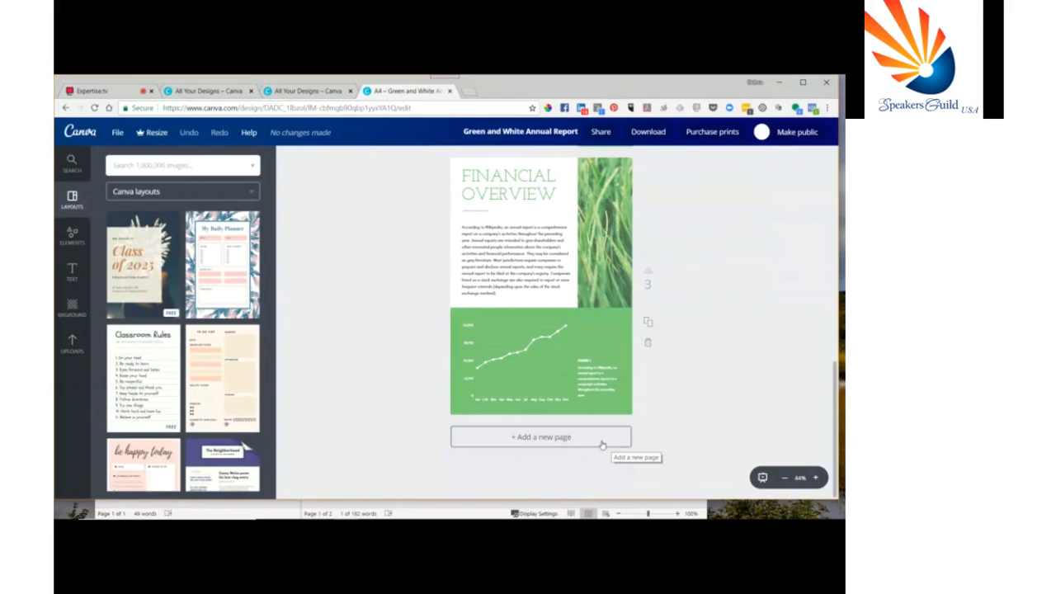
Step: Leave the annual report for the home page and reopen the blue heart Facebook Post from the saved designs
{"action": "left_click", "coordinate": [117, 132]}
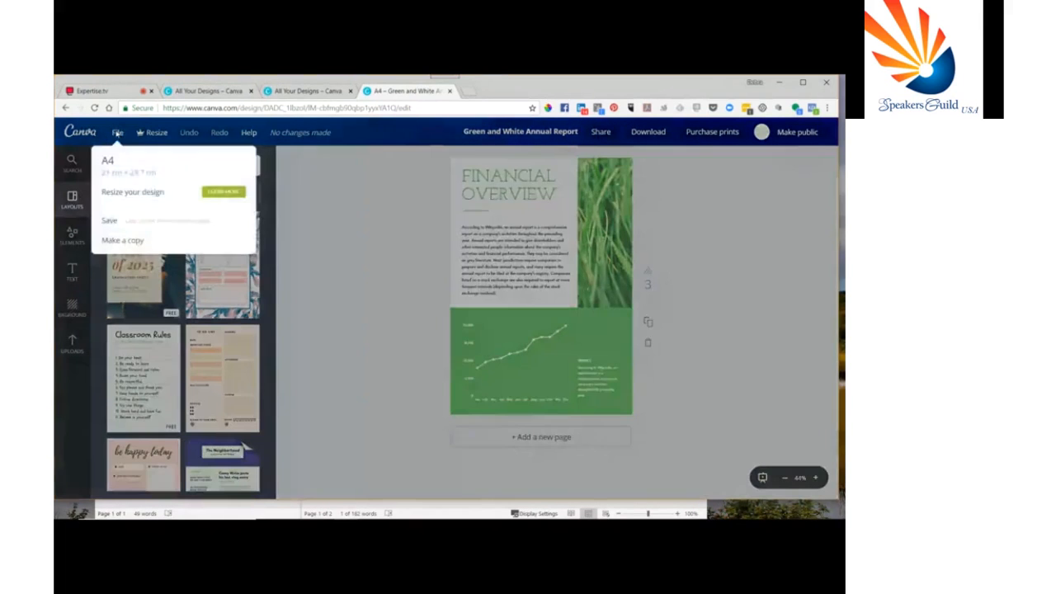
{"action": "left_click", "coordinate": [75, 134]}
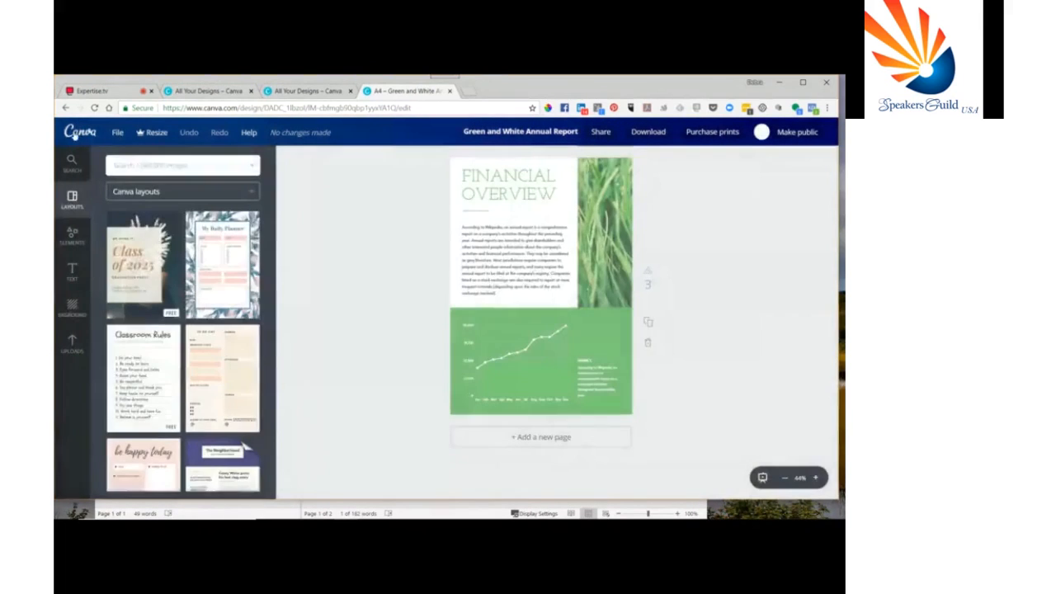
{"action": "left_click", "coordinate": [75, 133]}
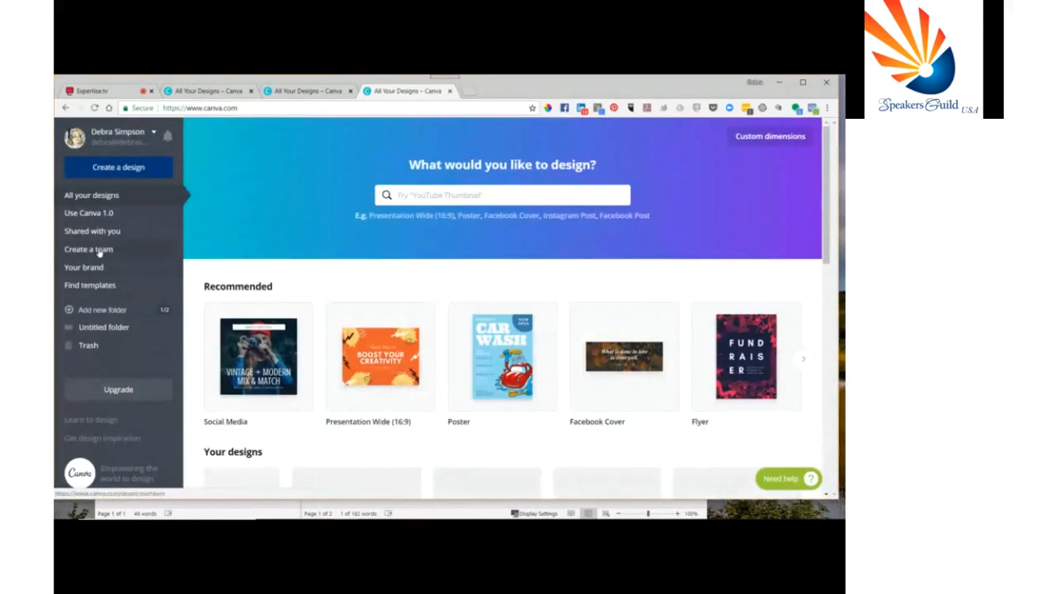
{"action": "scroll", "coordinate": [329, 353], "scroll_direction": "down", "scroll_amount": 2}
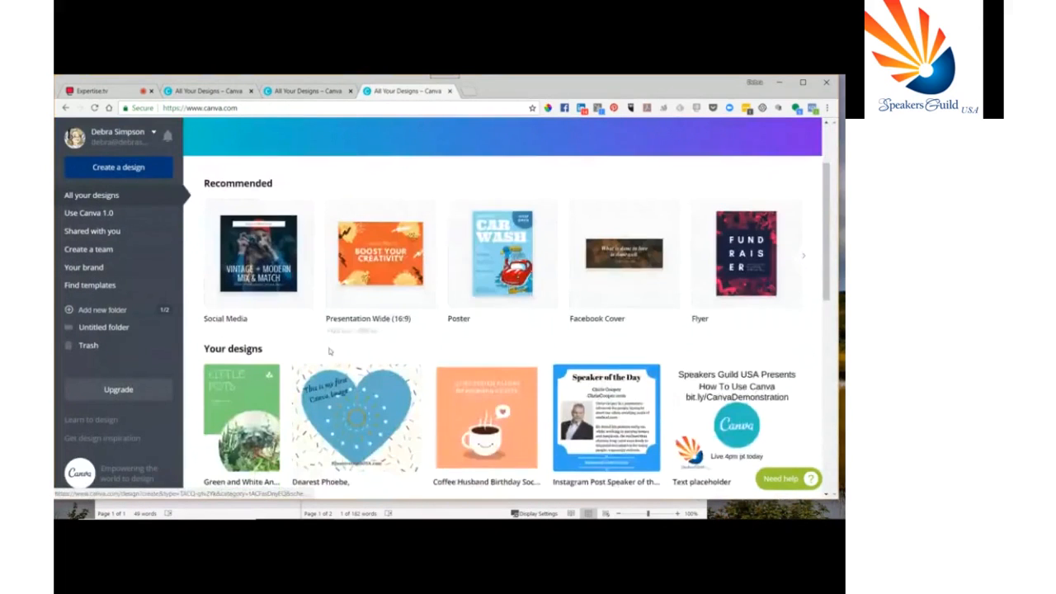
{"action": "left_click", "coordinate": [354, 417]}
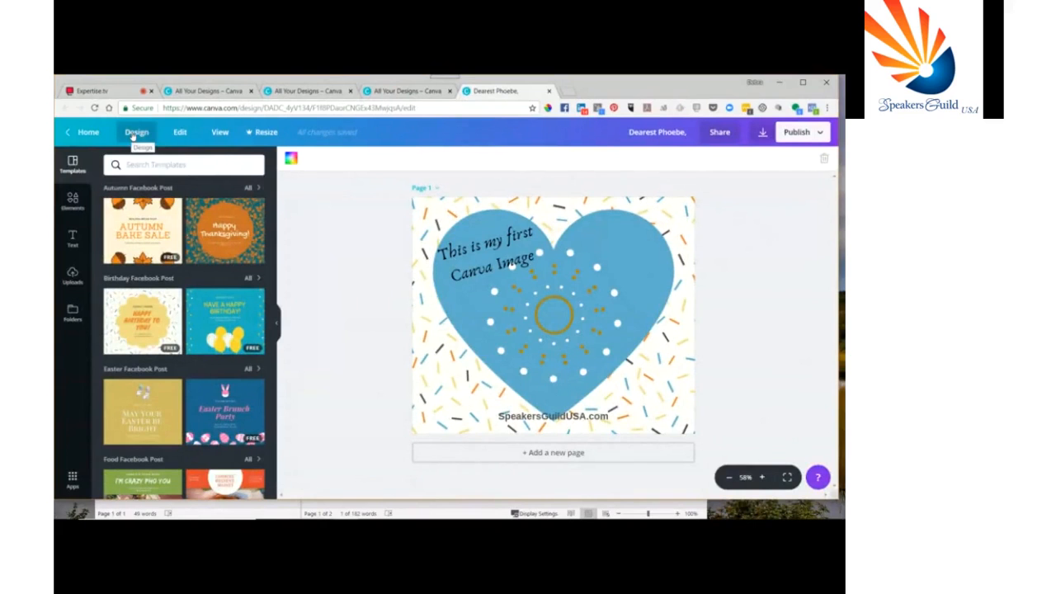
Step: Go back to the home page and open the saved heart design once more in the editor
{"action": "left_click", "coordinate": [175, 133]}
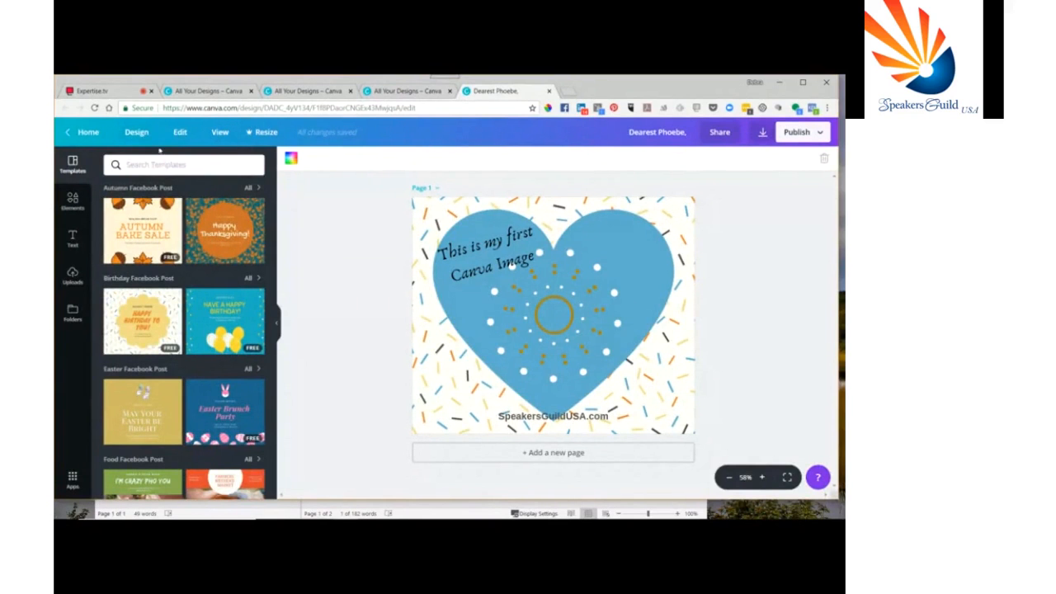
{"action": "left_click", "coordinate": [87, 137]}
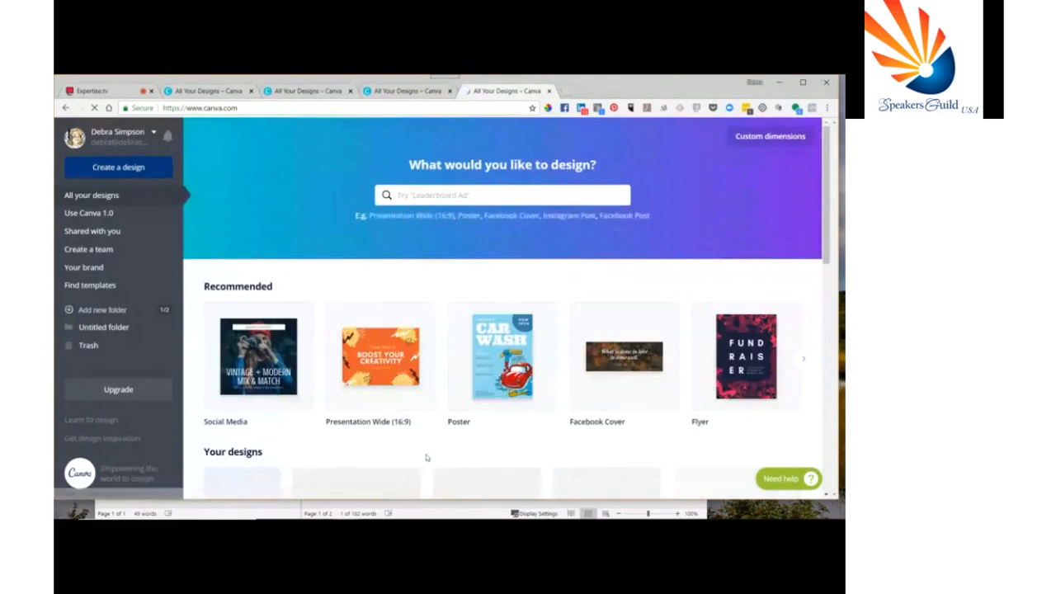
{"action": "scroll", "coordinate": [428, 457], "scroll_direction": "down", "scroll_amount": 2}
{"action": "left_click", "coordinate": [372, 436]}
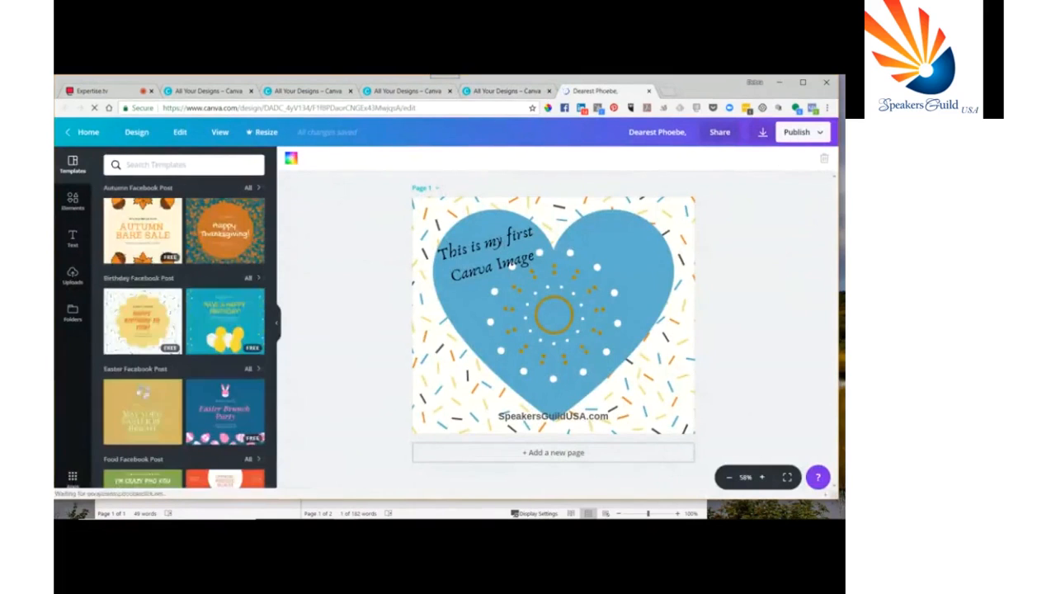
Step: Move the "This is my first Canva Image" text to the upper middle of the blue heart
{"action": "left_click_drag", "start_coordinate": [493, 225], "coordinate": [551, 236]}
{"action": "left_click", "coordinate": [287, 245]}
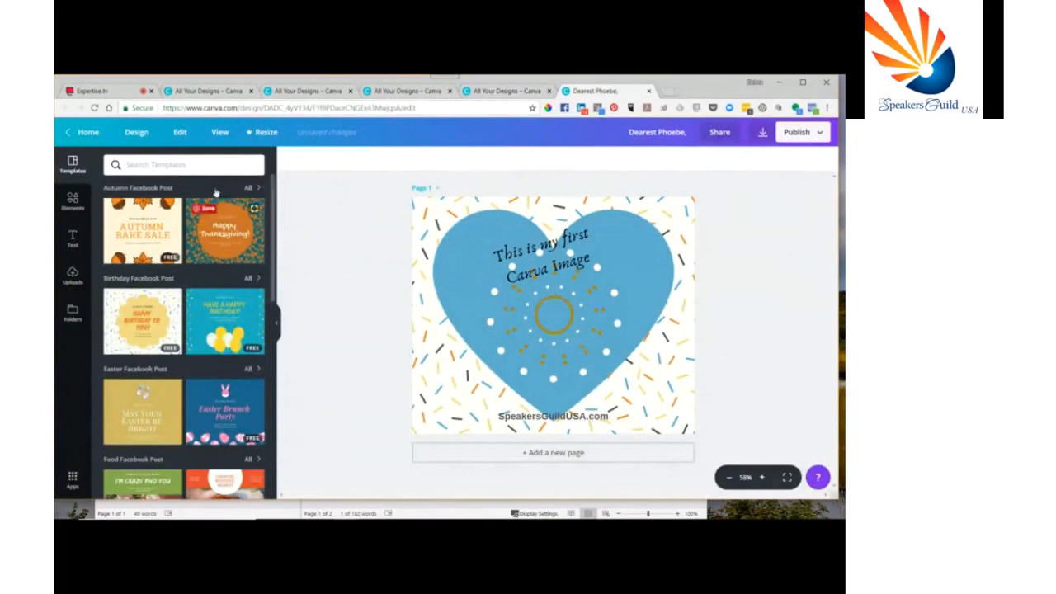
{"action": "left_click", "coordinate": [181, 132]}
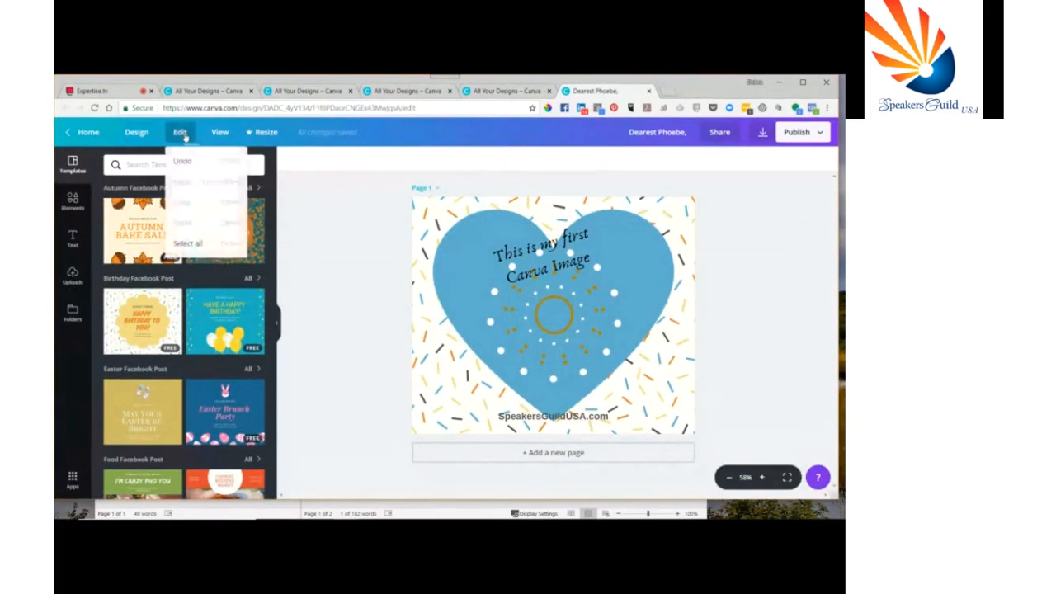
{"action": "left_click", "coordinate": [181, 133]}
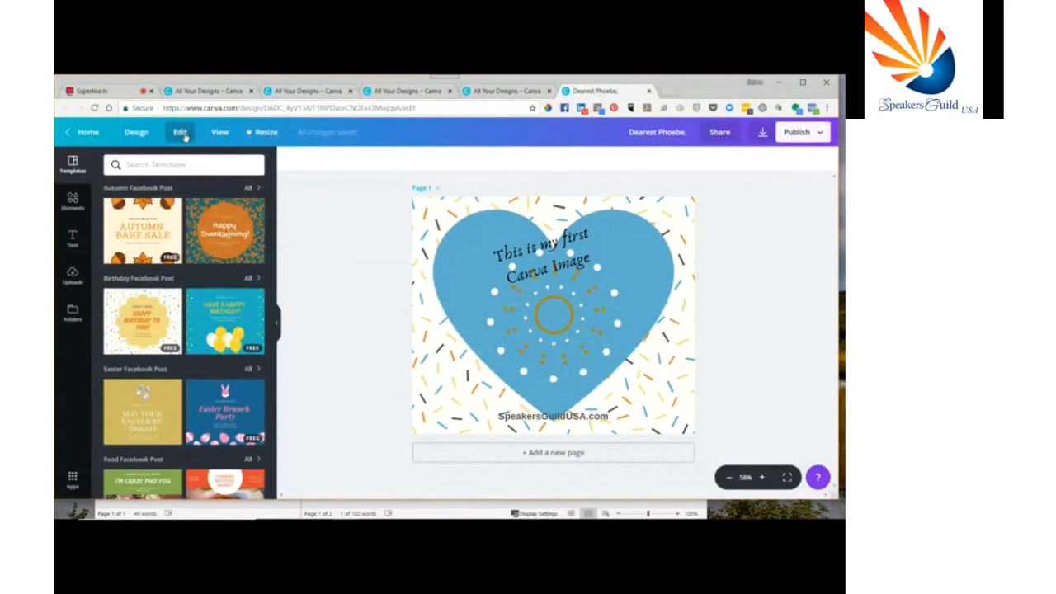
Step: Save the Facebook Post design and open its download options
{"action": "left_click", "coordinate": [139, 134]}
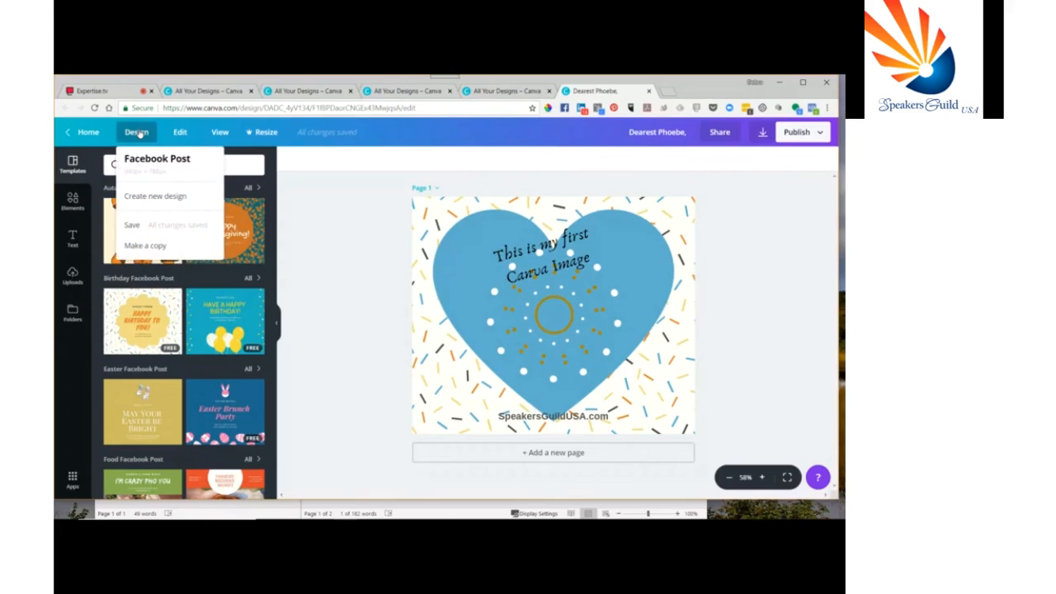
{"action": "left_click", "coordinate": [142, 230]}
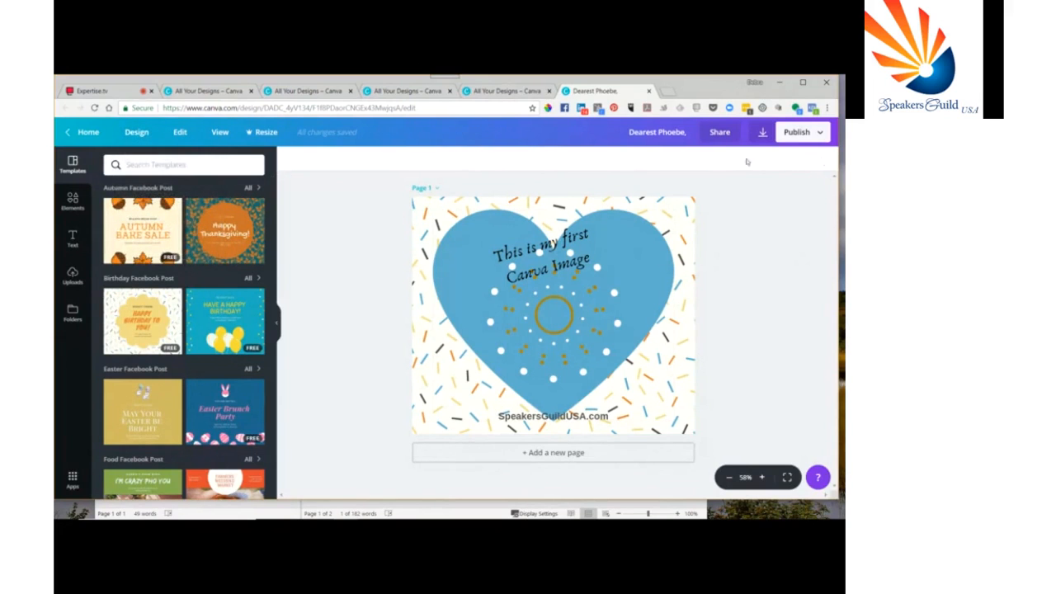
{"action": "left_click", "coordinate": [763, 132]}
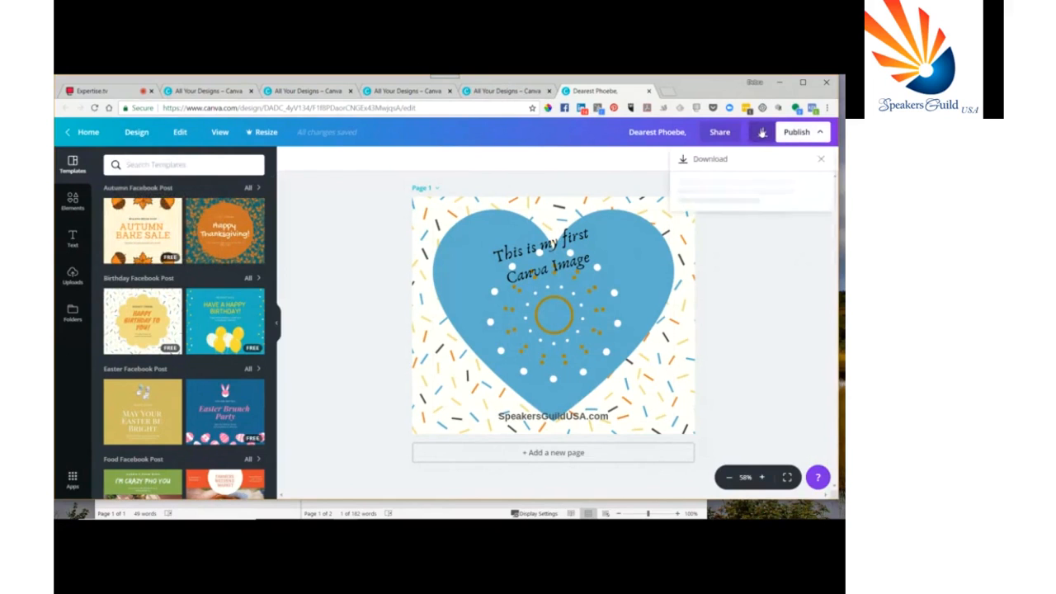
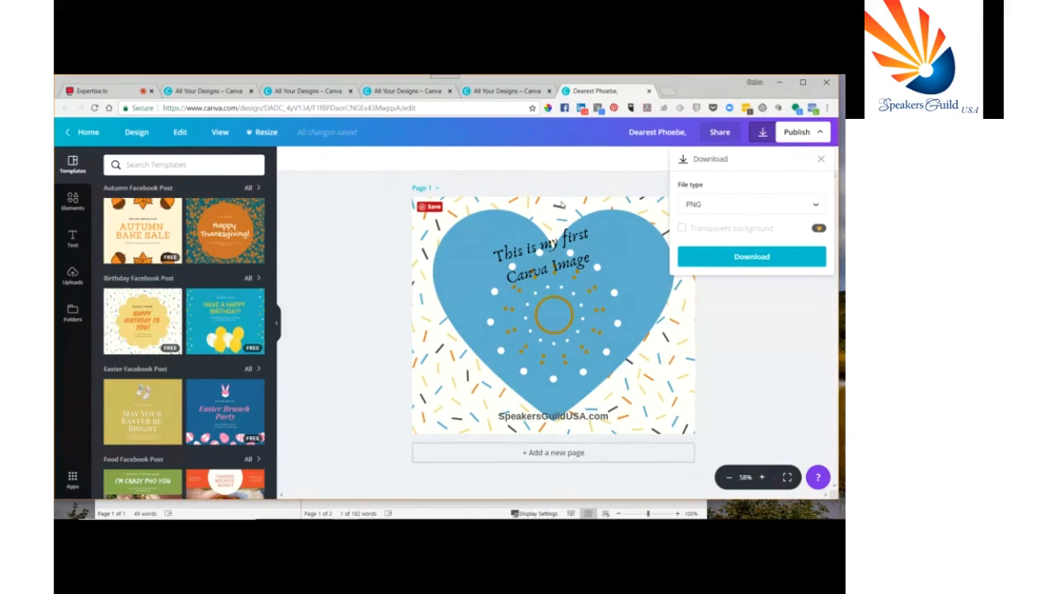
Step: Select the confetti background and look at its color choices and crop area, leaving the crop without applying it
{"action": "left_click", "coordinate": [558, 206]}
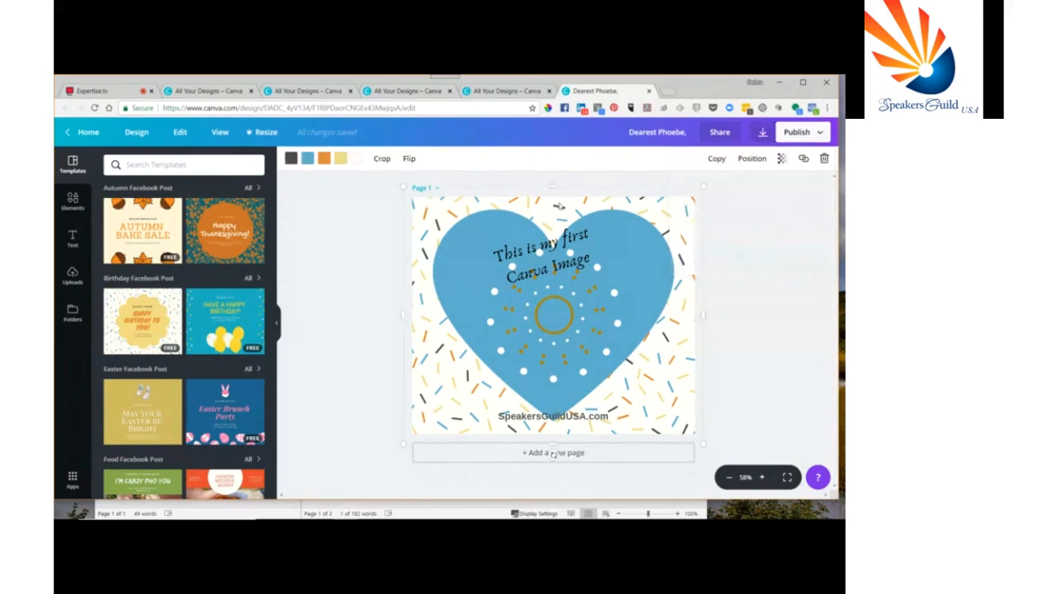
{"action": "left_click", "coordinate": [361, 158]}
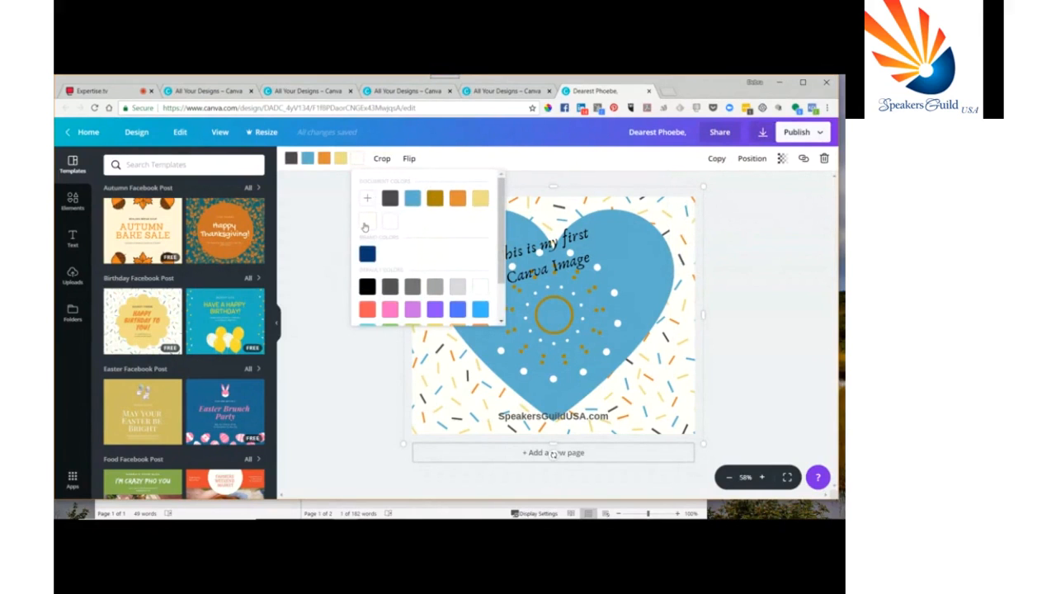
{"action": "left_click", "coordinate": [736, 211]}
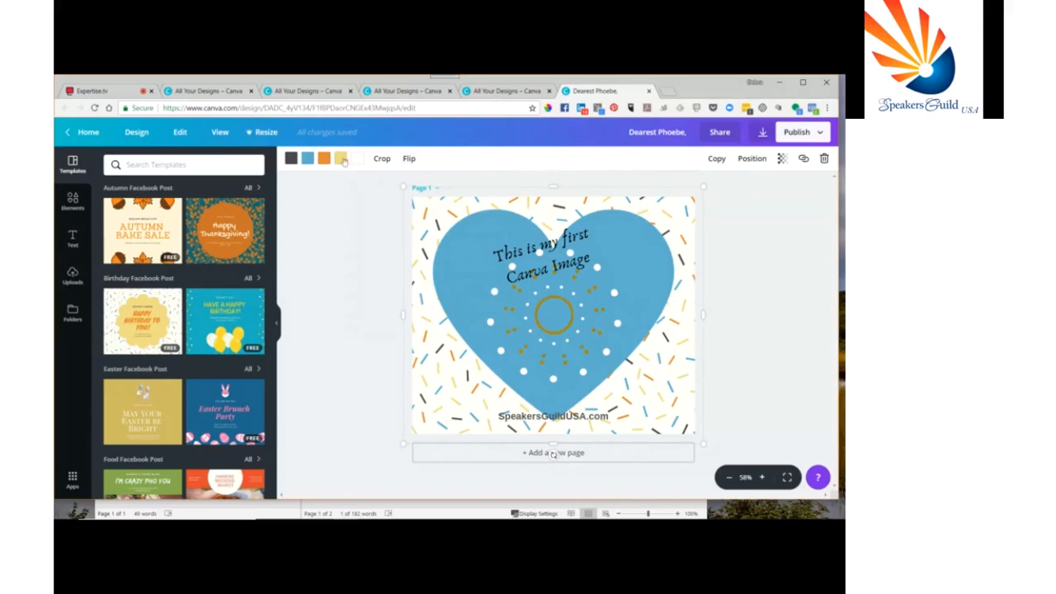
{"action": "left_click", "coordinate": [380, 159]}
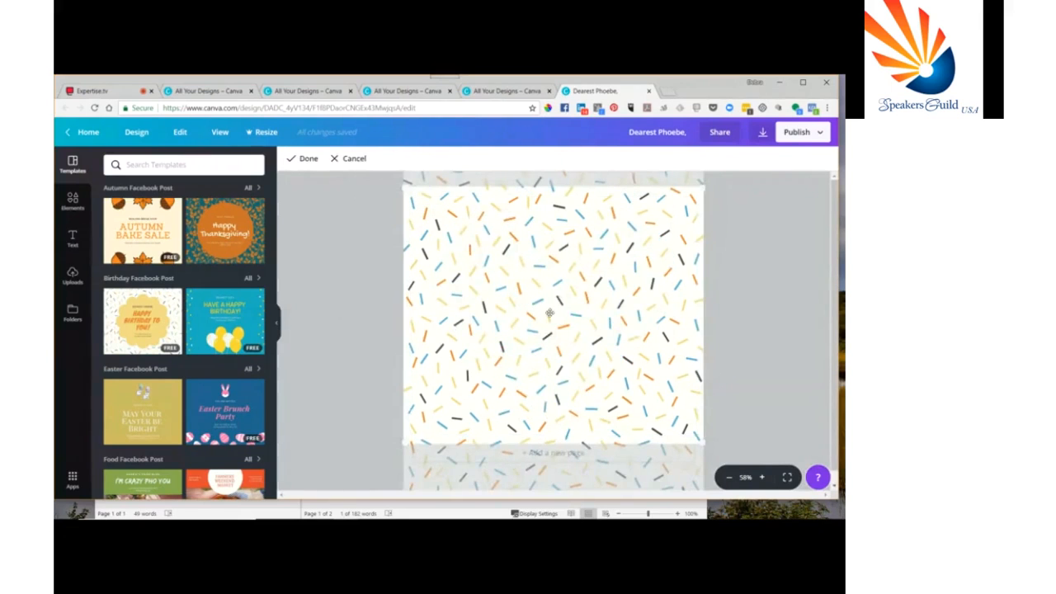
{"action": "key", "text": "Escape"}
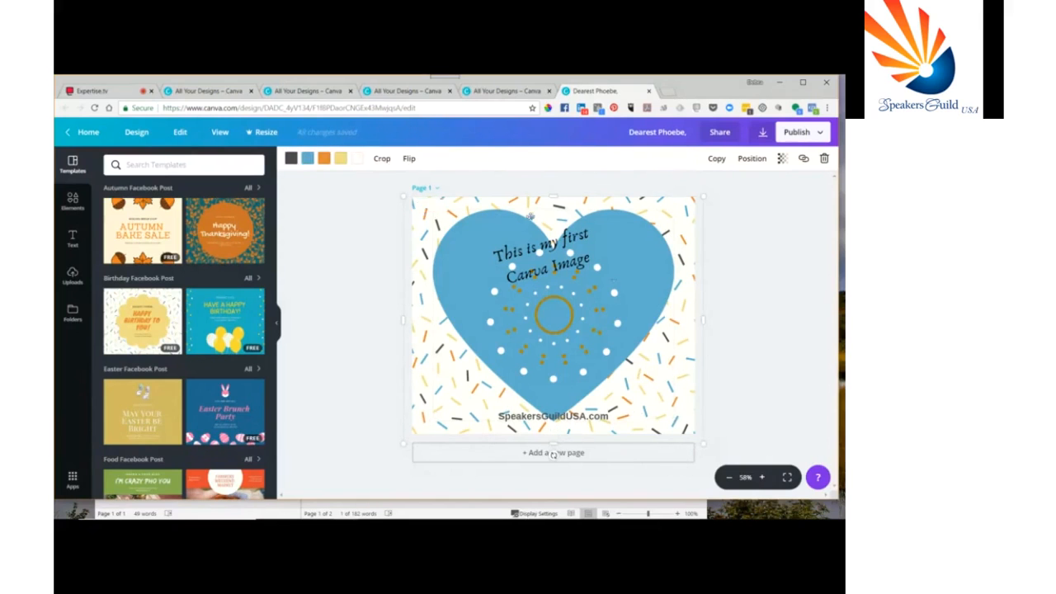
Step: Try light gray as the confetti background's base color, settle on white, and save the design
{"action": "left_click", "coordinate": [357, 157]}
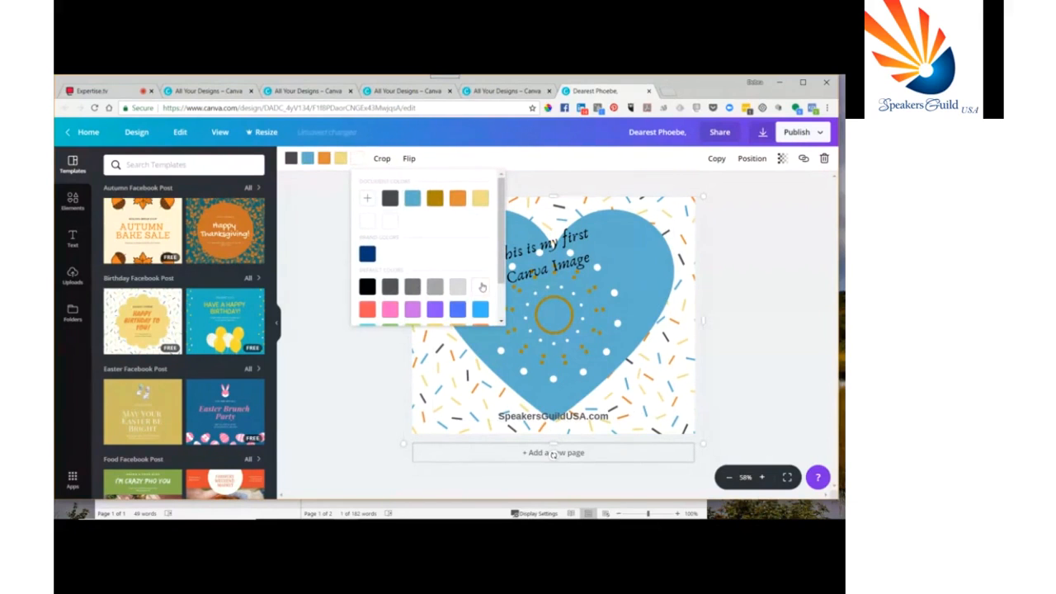
{"action": "left_click", "coordinate": [455, 287]}
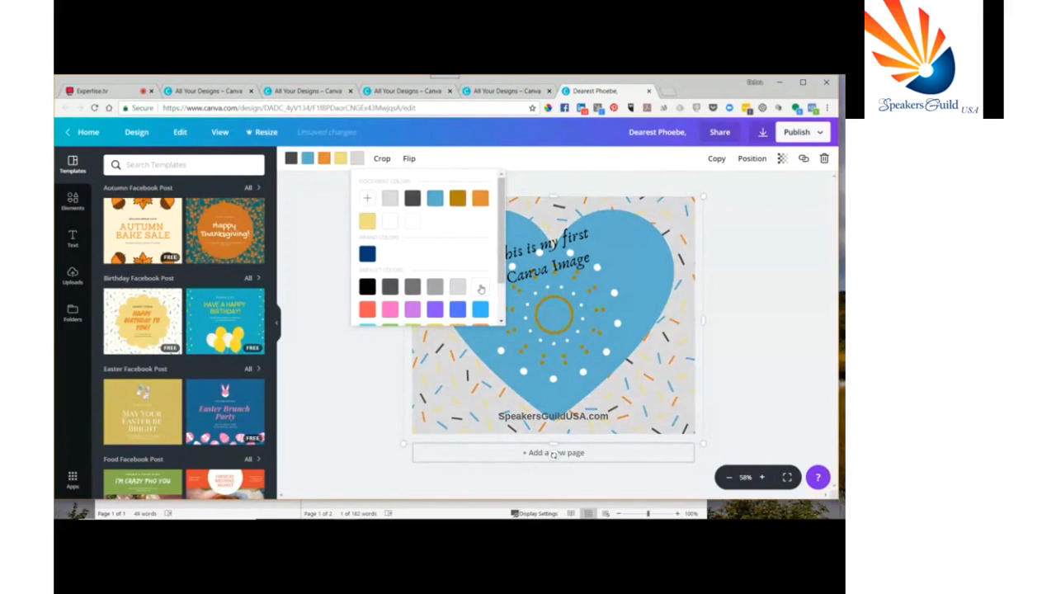
{"action": "left_click", "coordinate": [481, 288]}
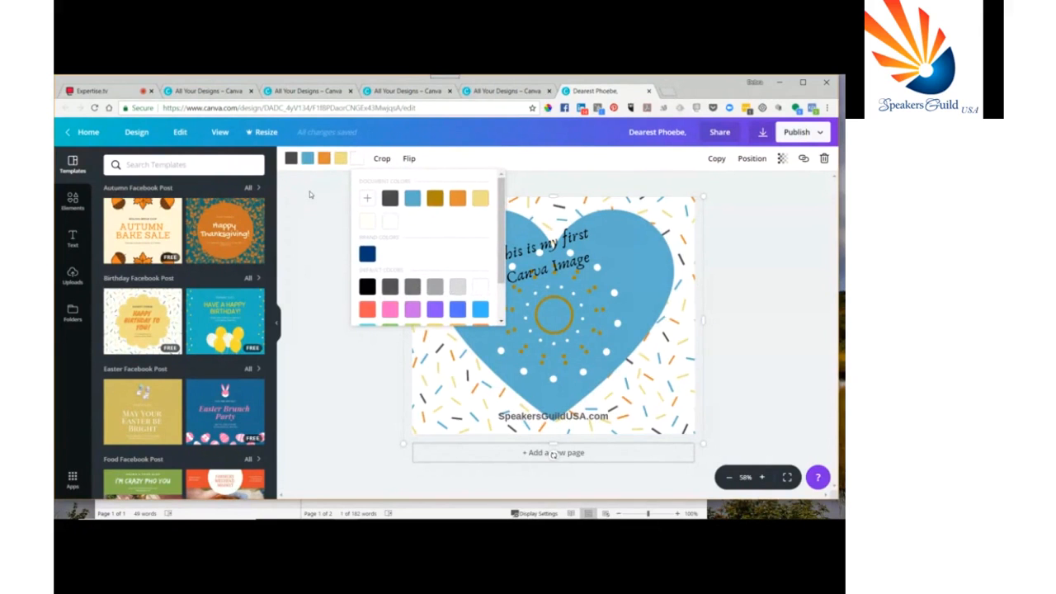
{"action": "left_click", "coordinate": [309, 191]}
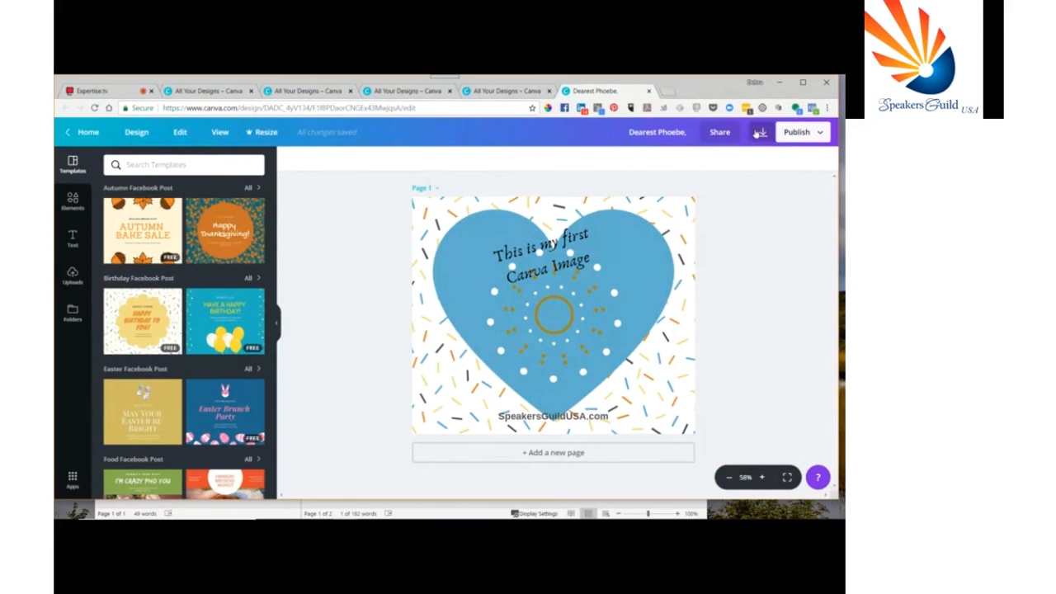
{"action": "left_click", "coordinate": [149, 134]}
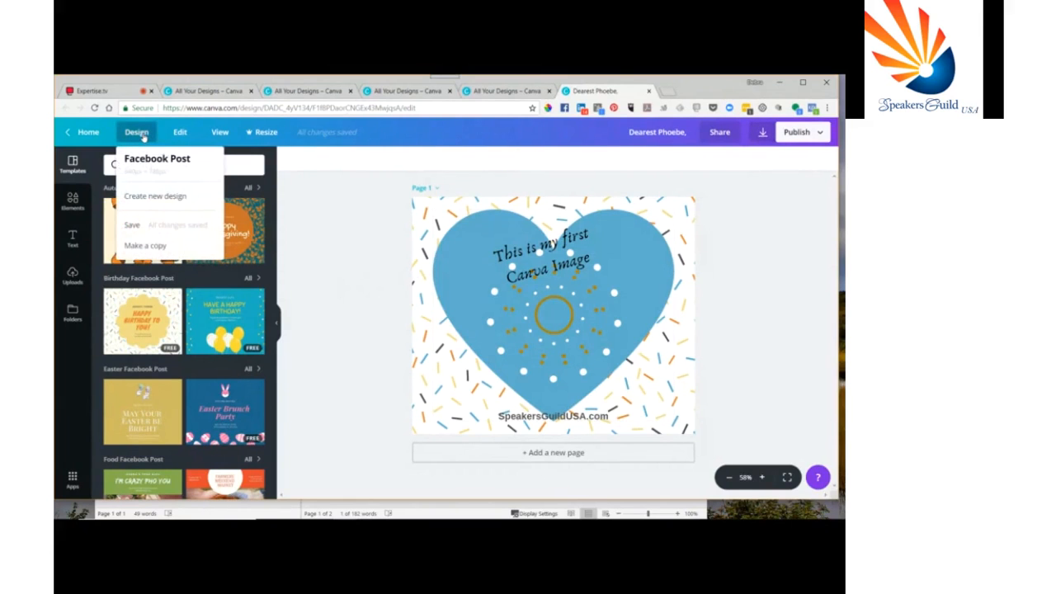
{"action": "left_click", "coordinate": [137, 228]}
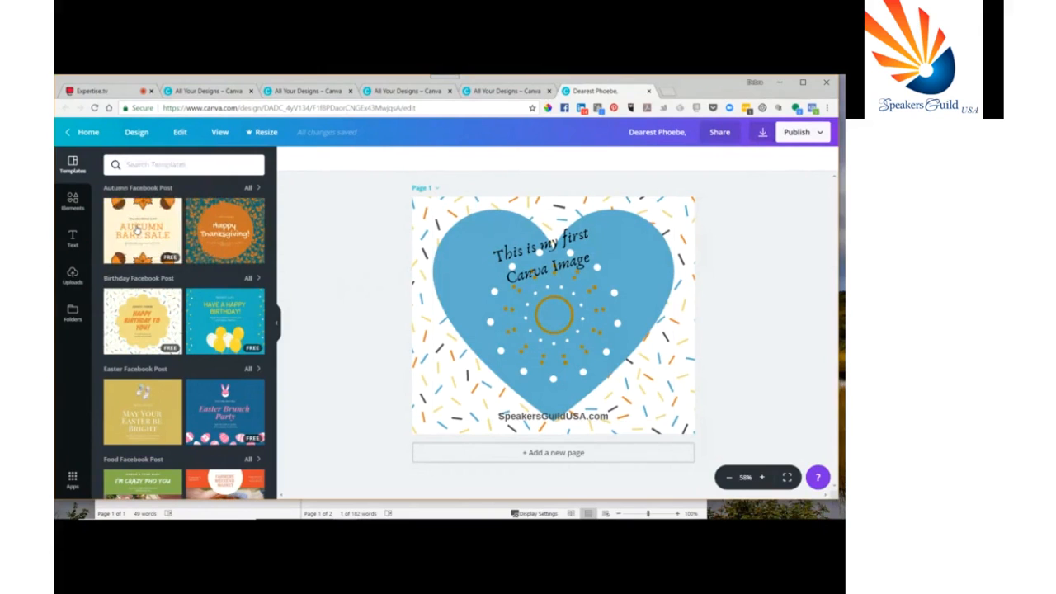
Step: Review the file types offered for downloading the design, and switch to the Expertise.tv webinar page
{"action": "left_click", "coordinate": [766, 135]}
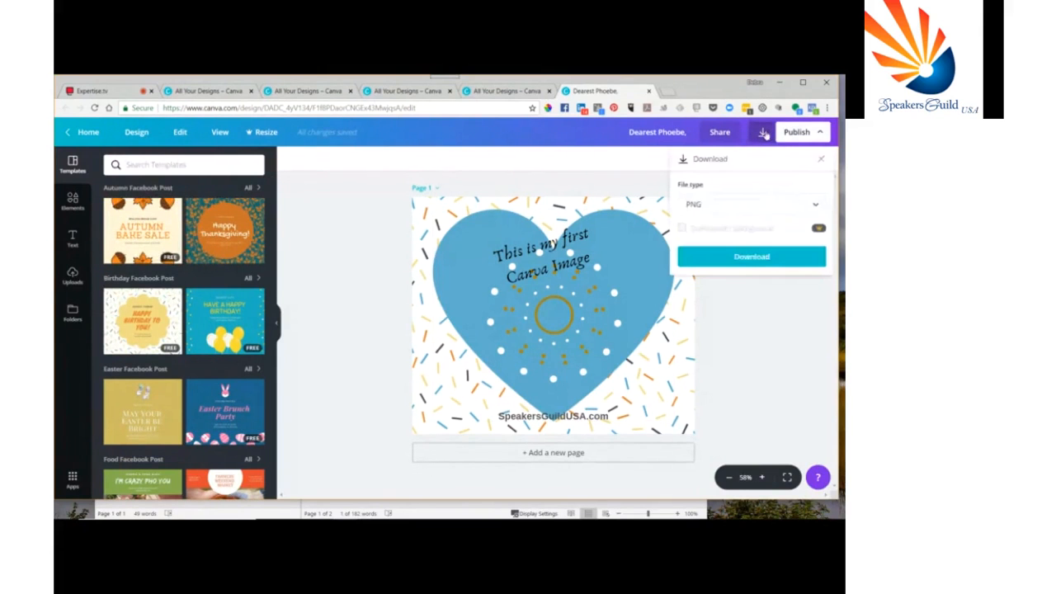
{"action": "left_click", "coordinate": [740, 209]}
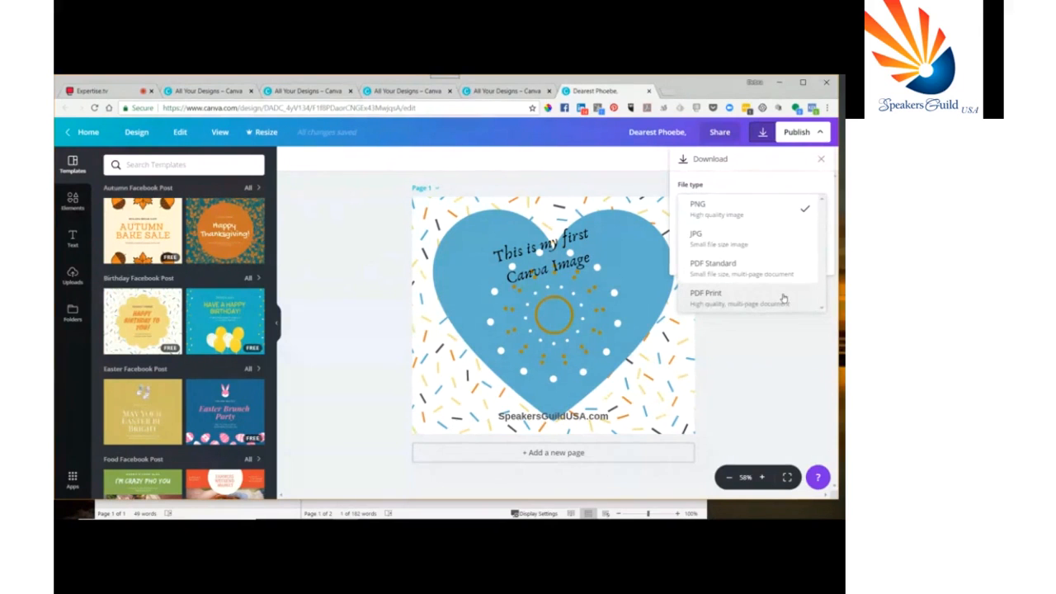
{"action": "left_click", "coordinate": [338, 239]}
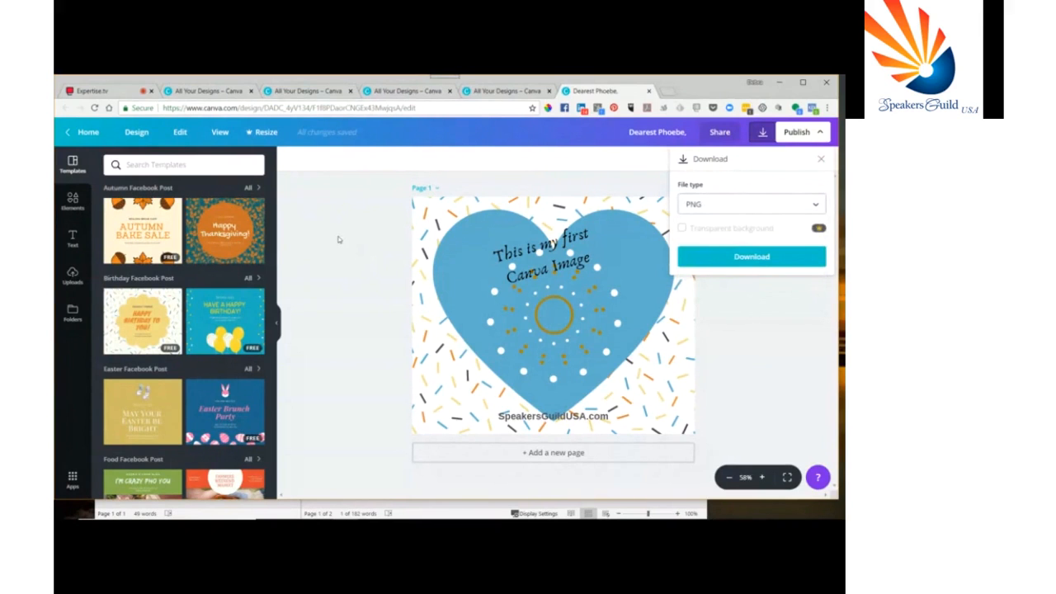
{"action": "left_click", "coordinate": [462, 161]}
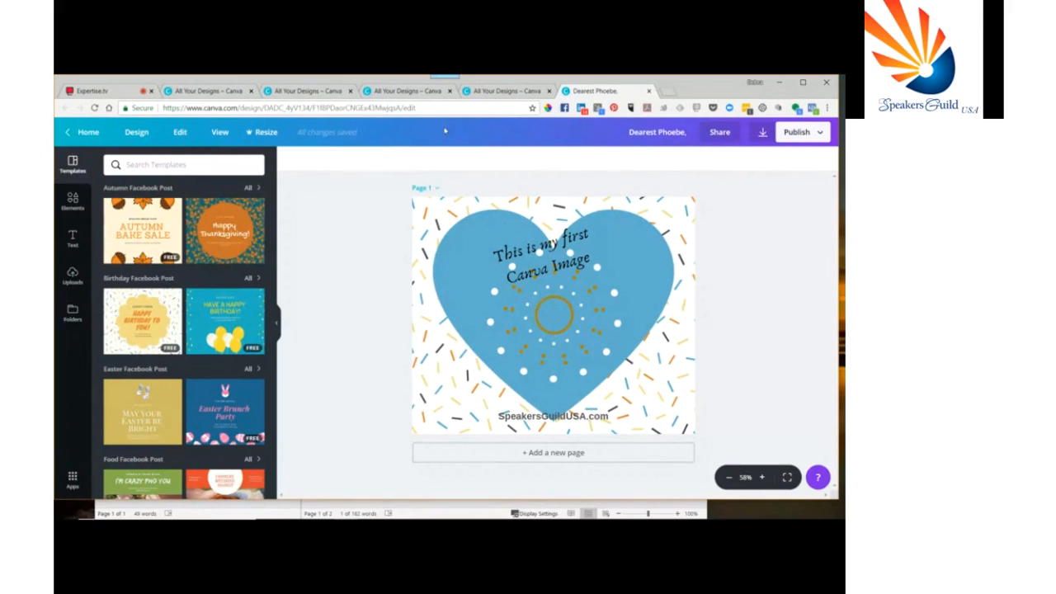
{"action": "left_click", "coordinate": [106, 92]}
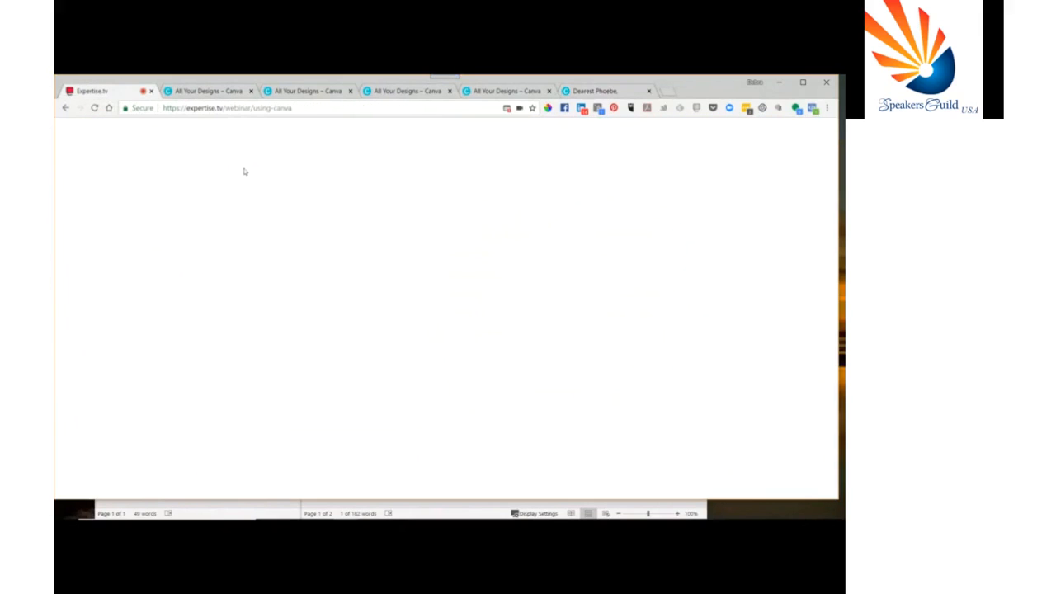